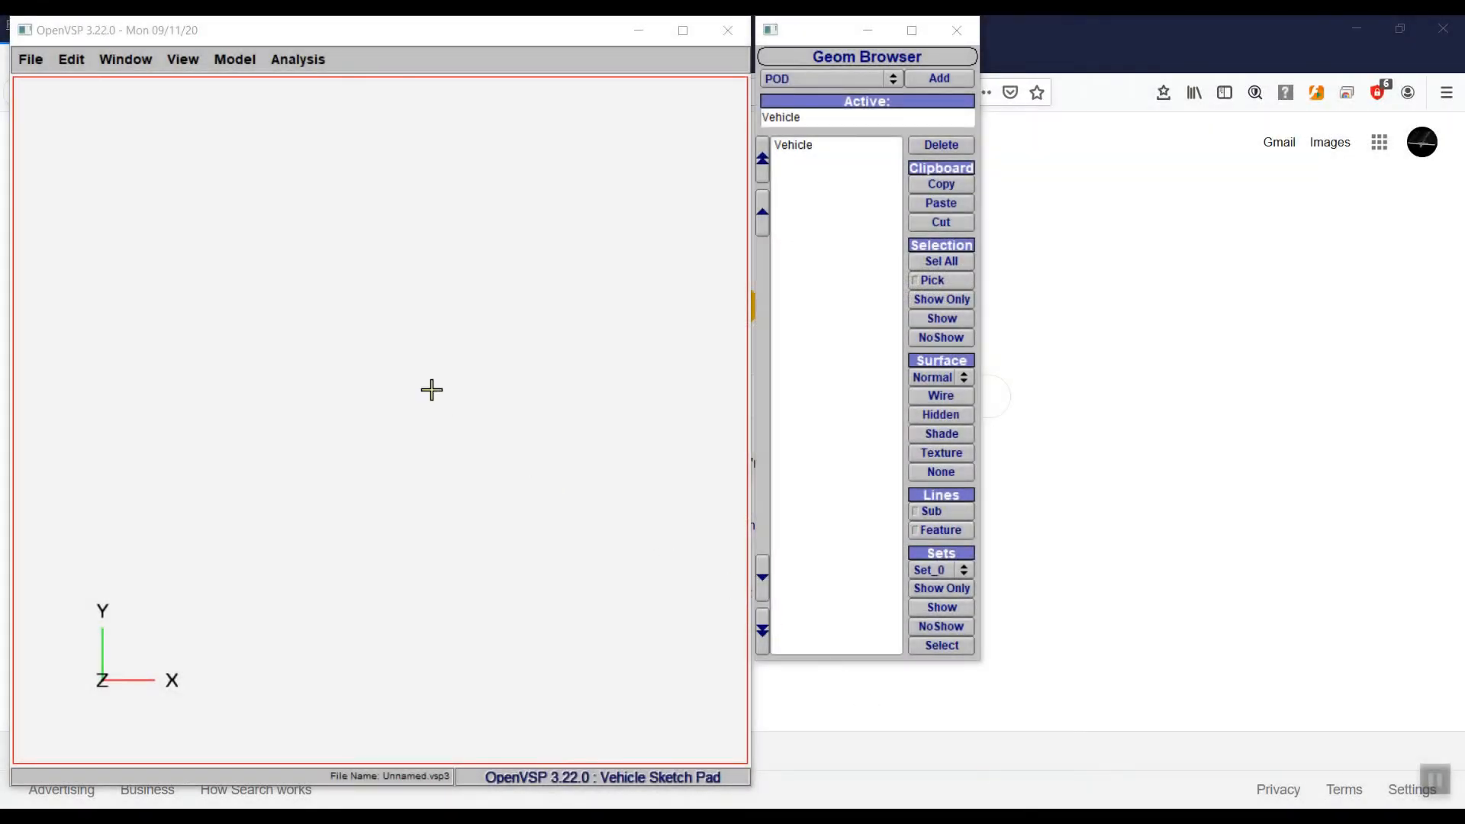
Step: Open the model file Cessna 210 MOD v3.vsp3 from the DEMO folder
{"action": "left_click", "coordinate": [33, 64]}
{"action": "left_click", "coordinate": [38, 103]}
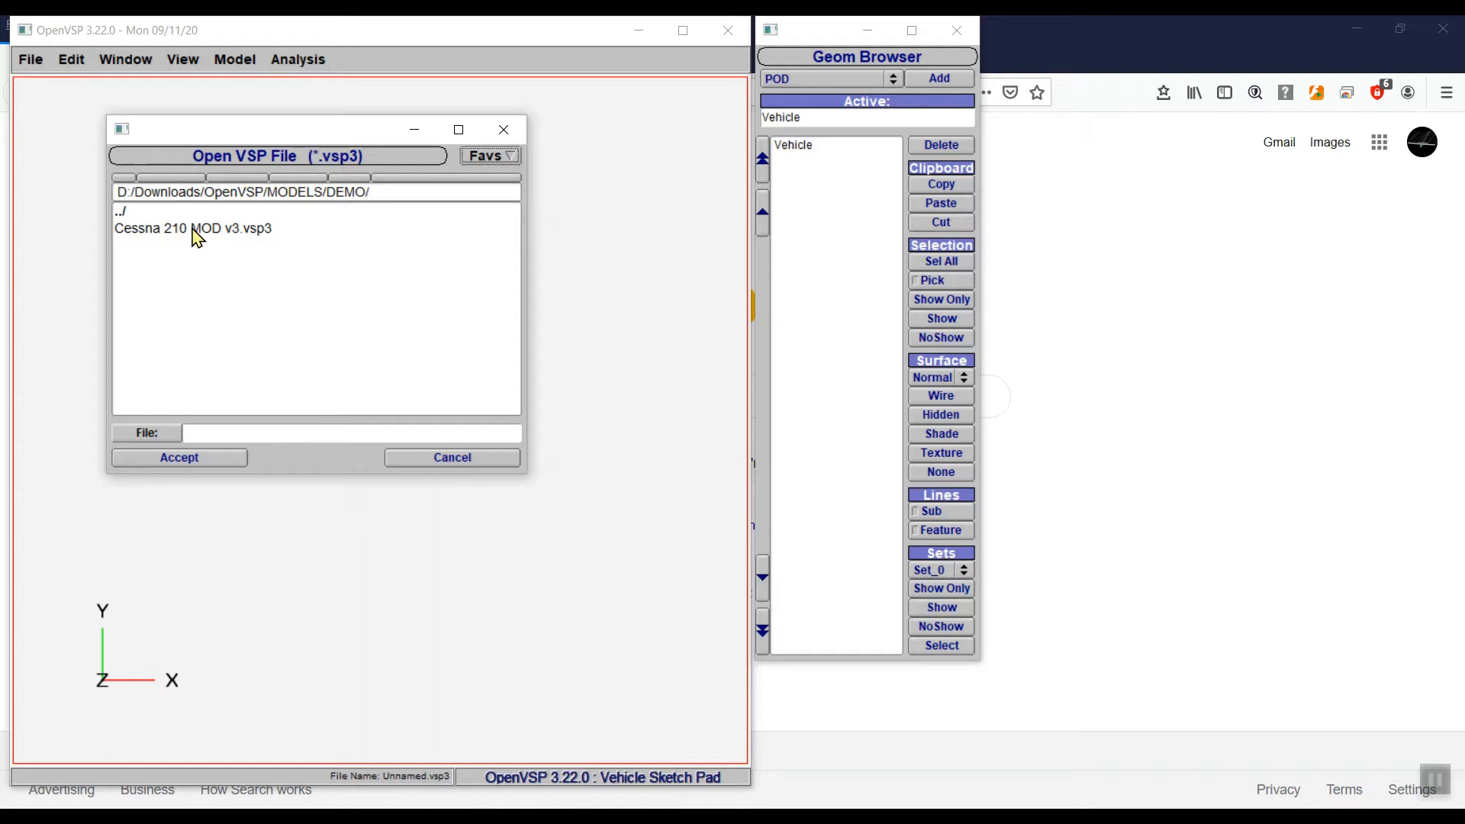
{"action": "left_click", "coordinate": [197, 235]}
{"action": "left_click", "coordinate": [217, 458]}
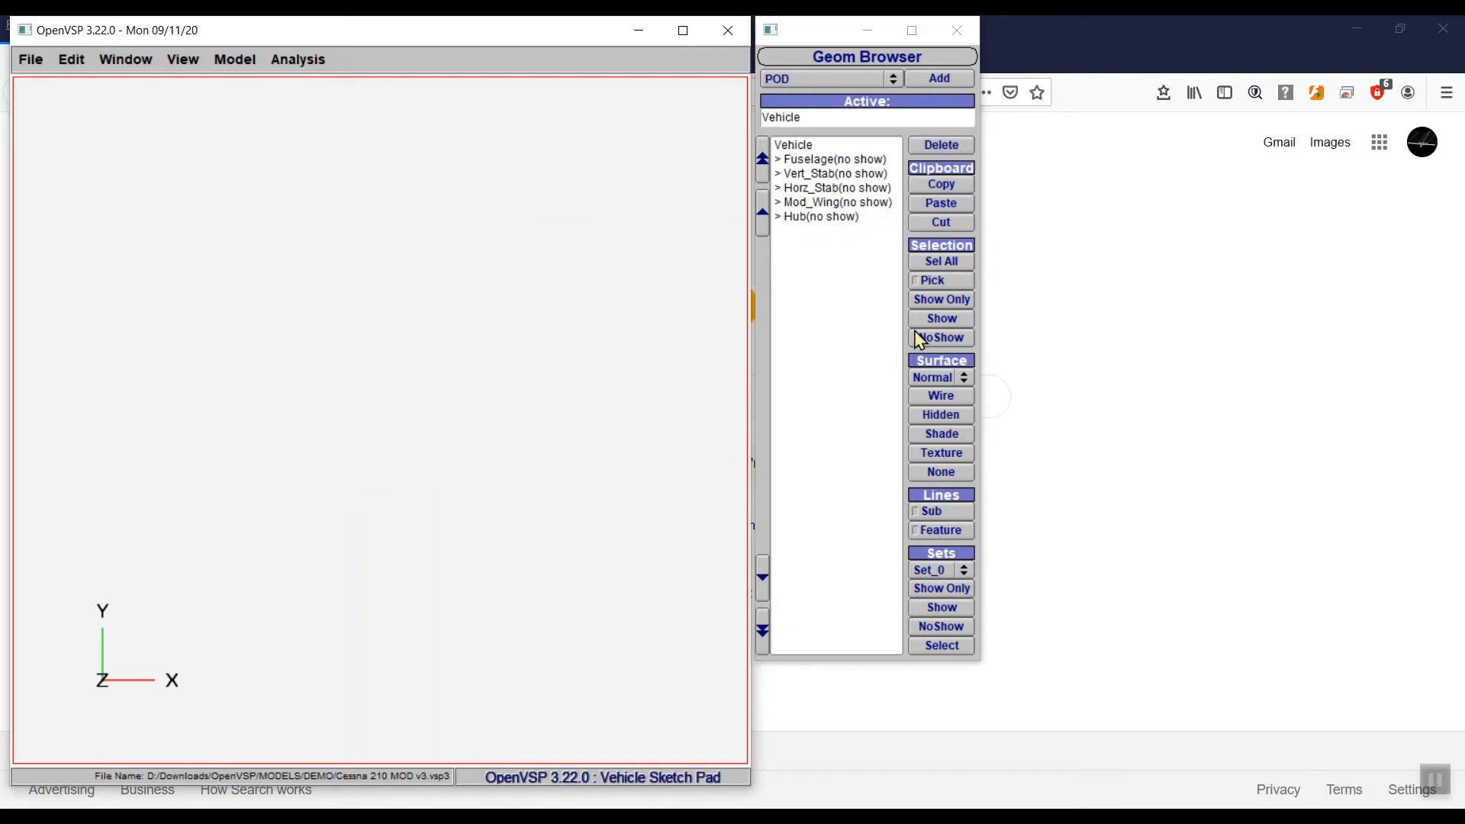
Step: Show all hidden components of the Cessna model, dismiss the group modifications window and clear the selection
{"action": "left_click", "coordinate": [943, 261]}
{"action": "left_click", "coordinate": [954, 321]}
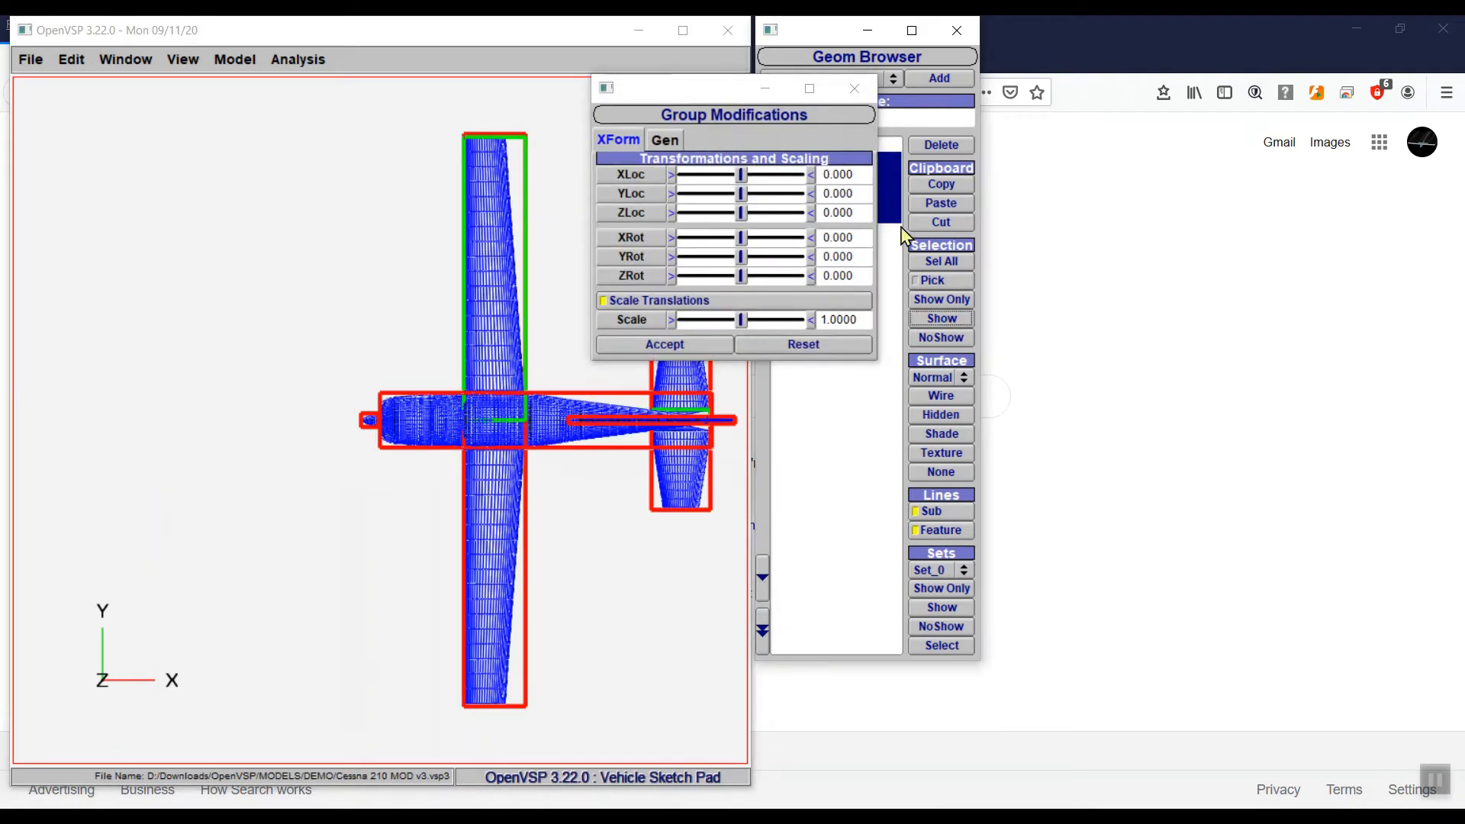
{"action": "left_click", "coordinate": [857, 90]}
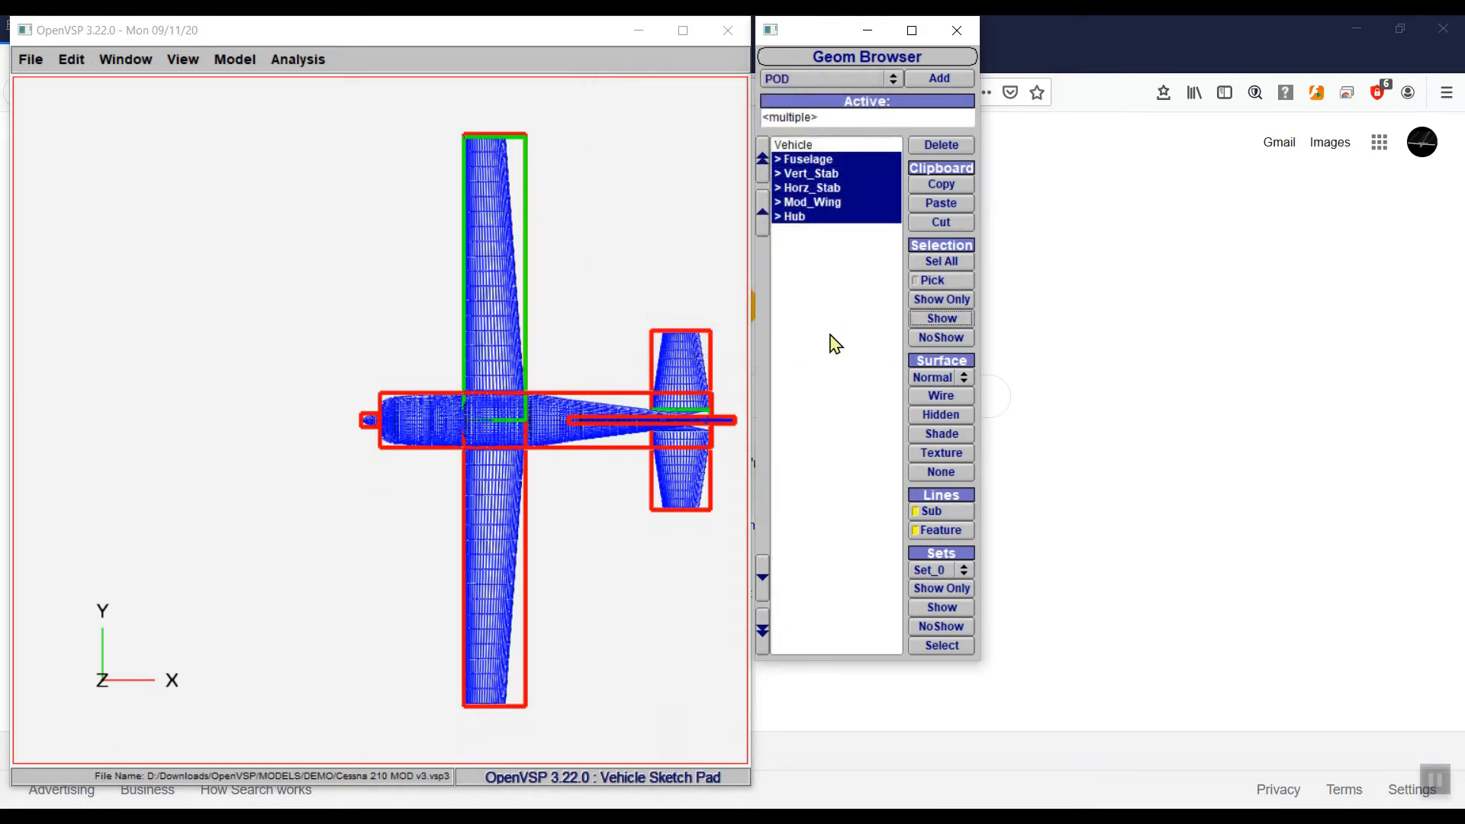
{"action": "left_click", "coordinate": [831, 341]}
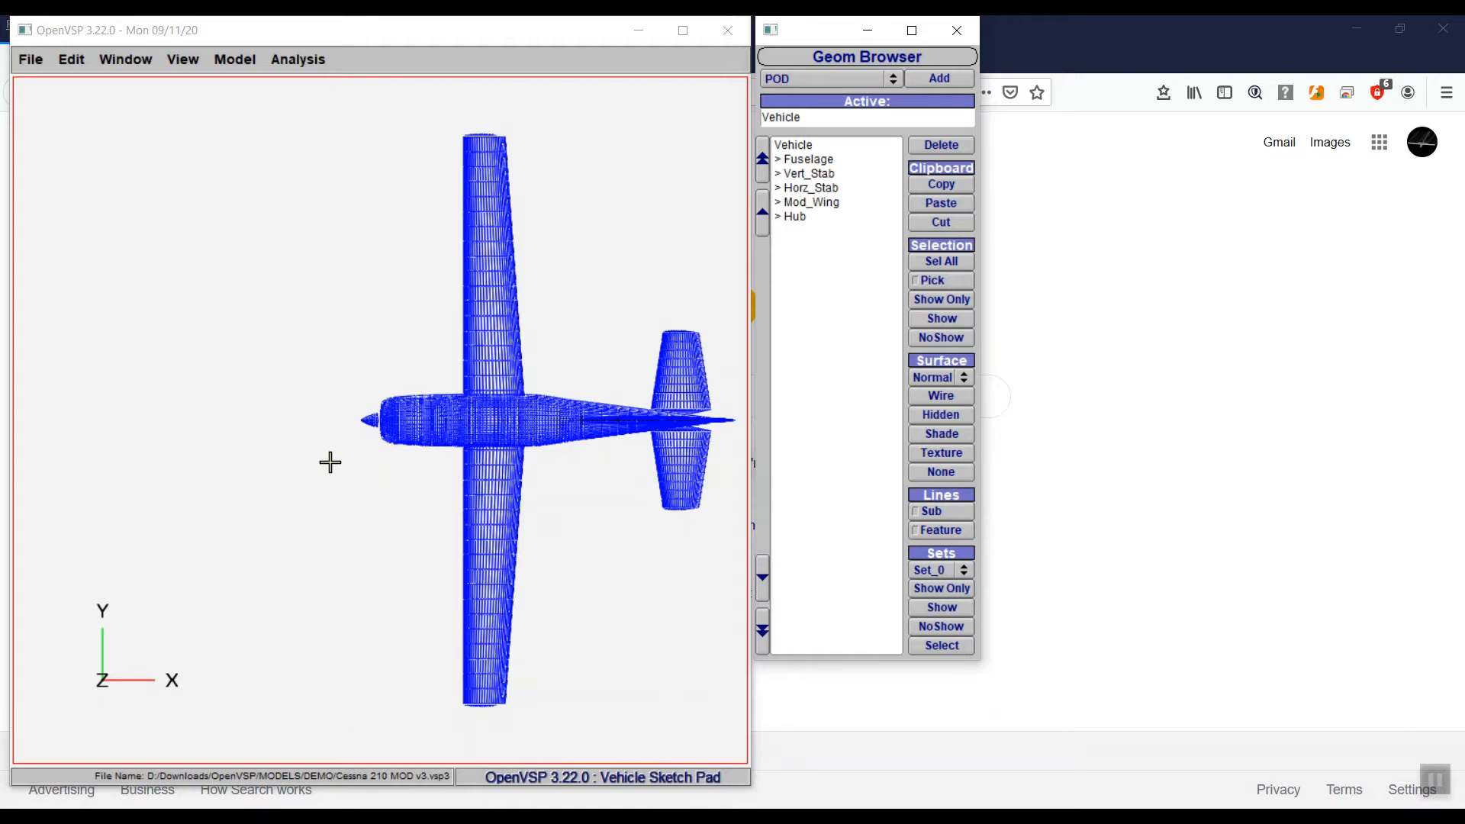
Step: Open the Mod_Wing component's properties and examine its total planform dimensions
{"action": "double_click", "coordinate": [812, 203]}
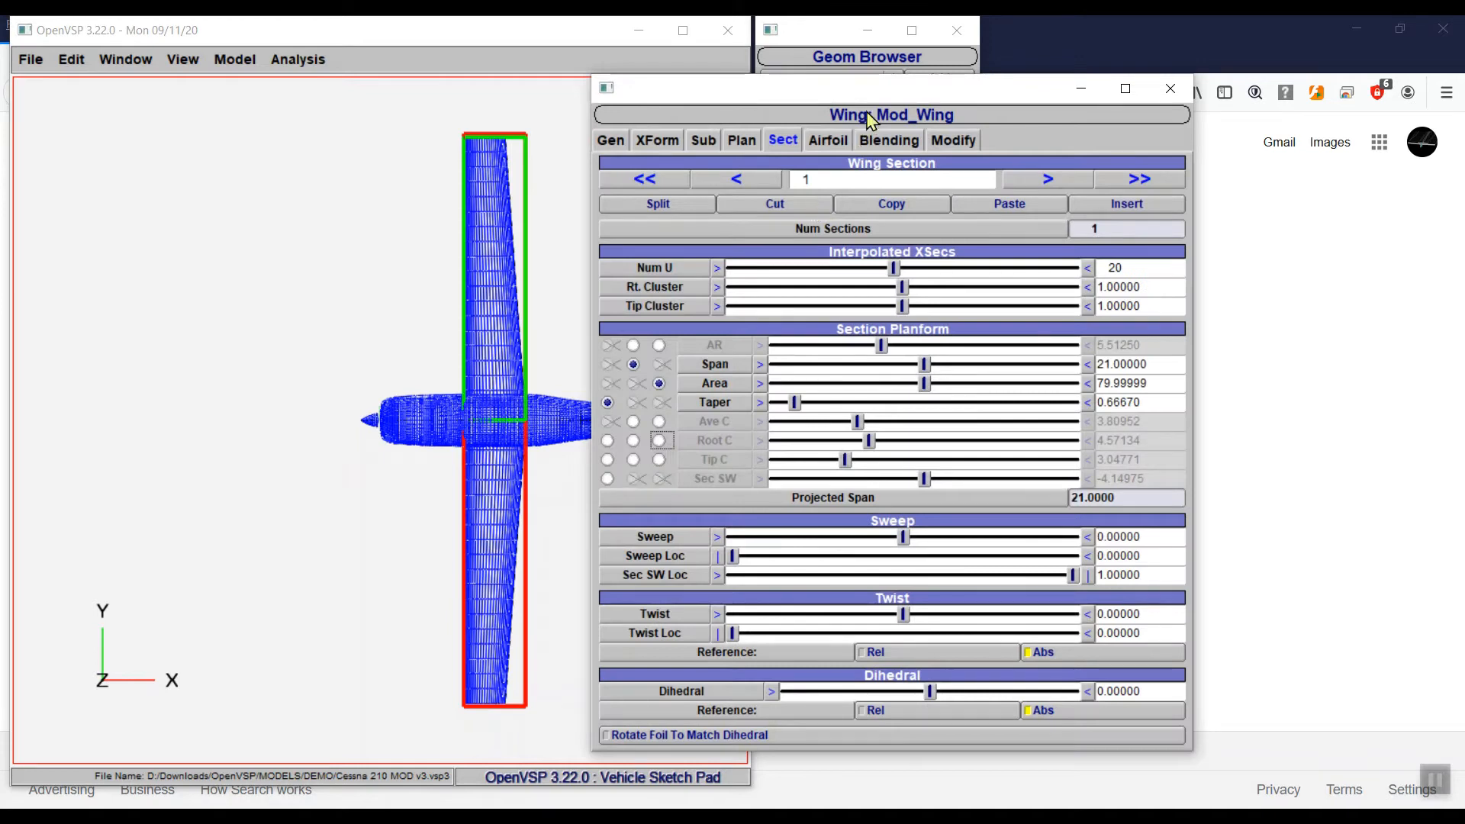
{"action": "left_click_drag", "start_coordinate": [879, 95], "coordinate": [886, 81]}
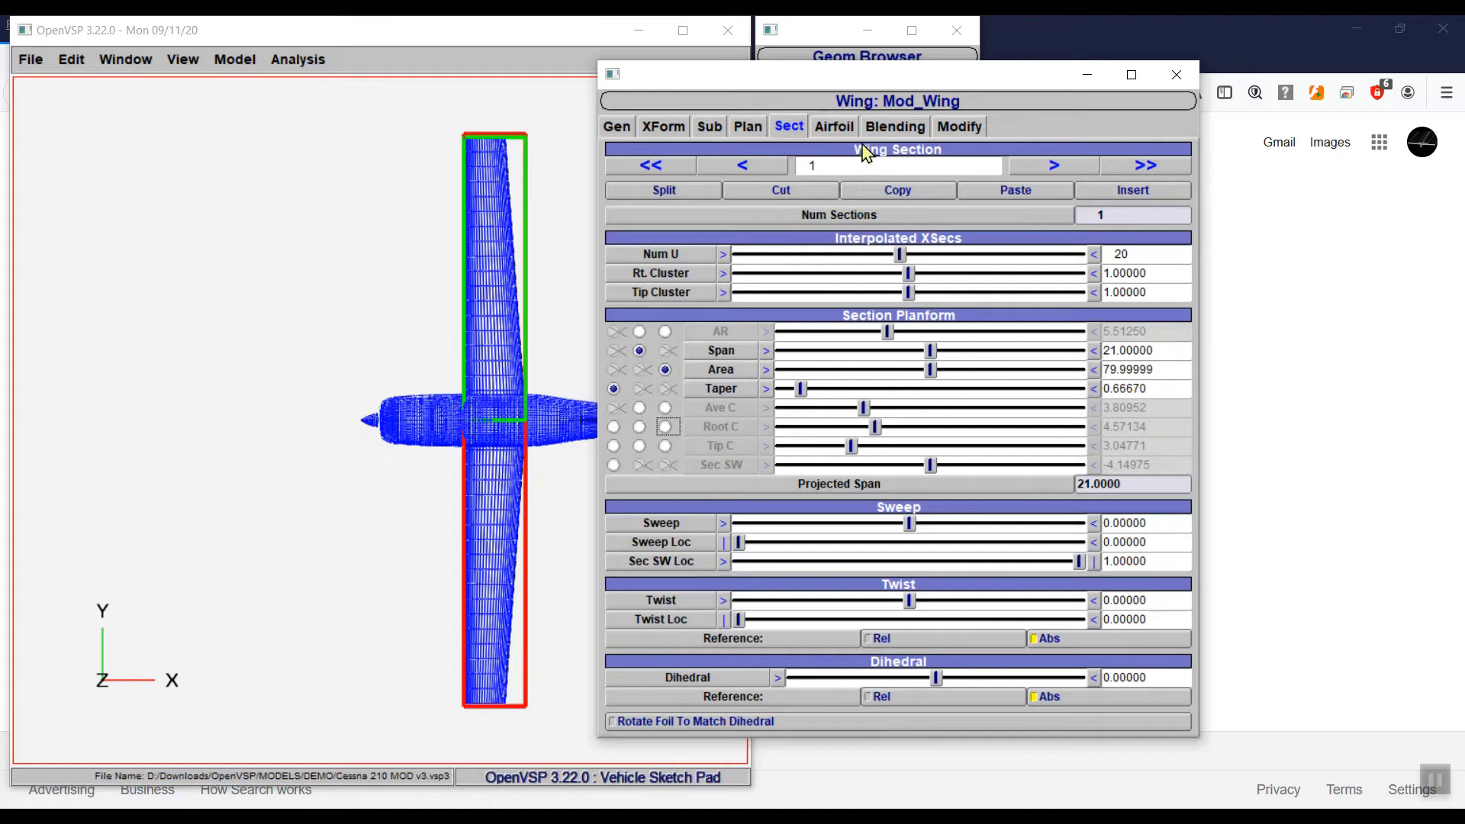
{"action": "left_click", "coordinate": [750, 128]}
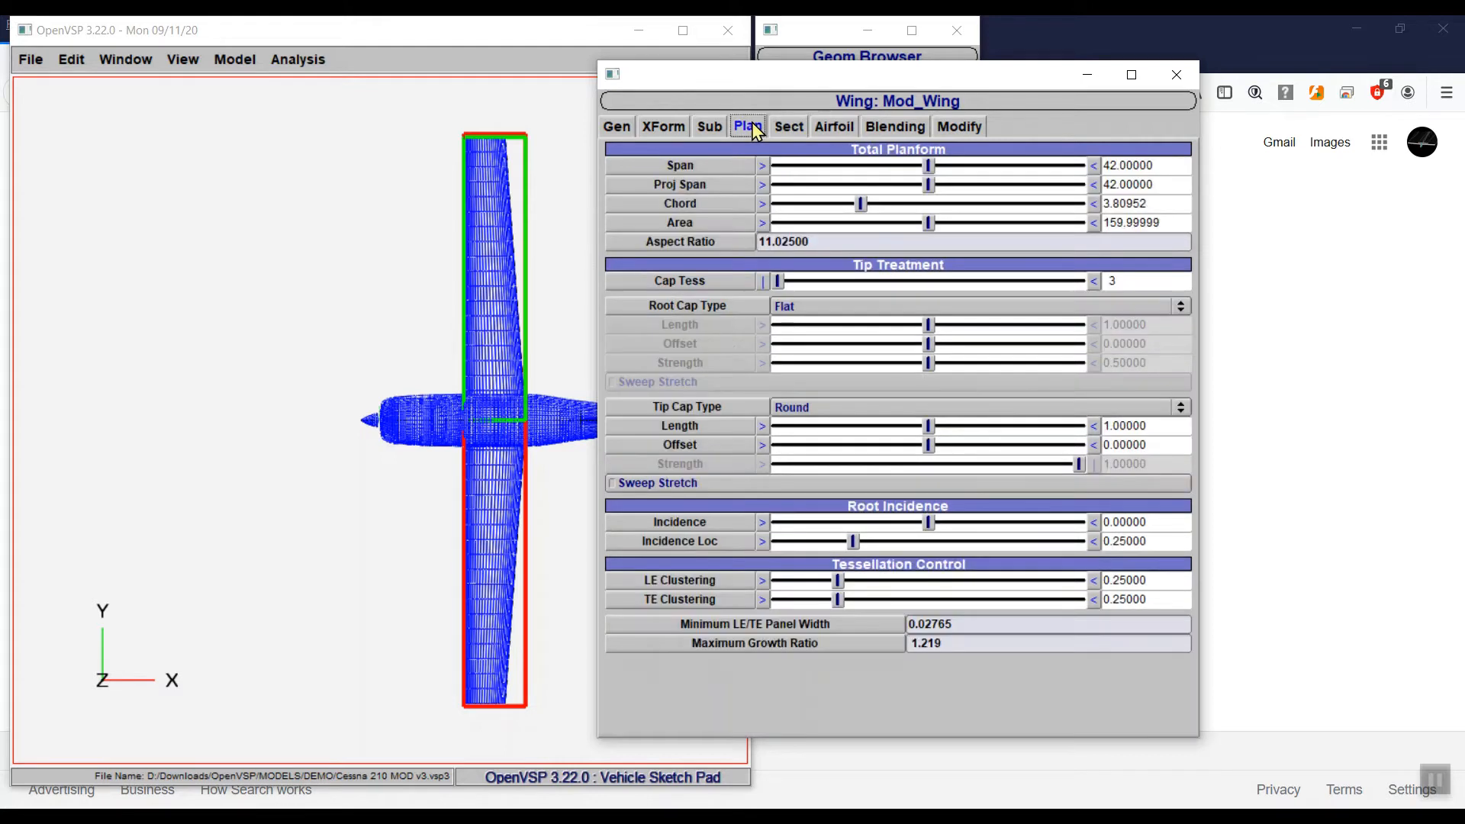
Step: In Mod_Wing's section planform, replace area with root chord as a driving parameter, and make tip chord the driver instead
{"action": "left_click", "coordinate": [789, 127]}
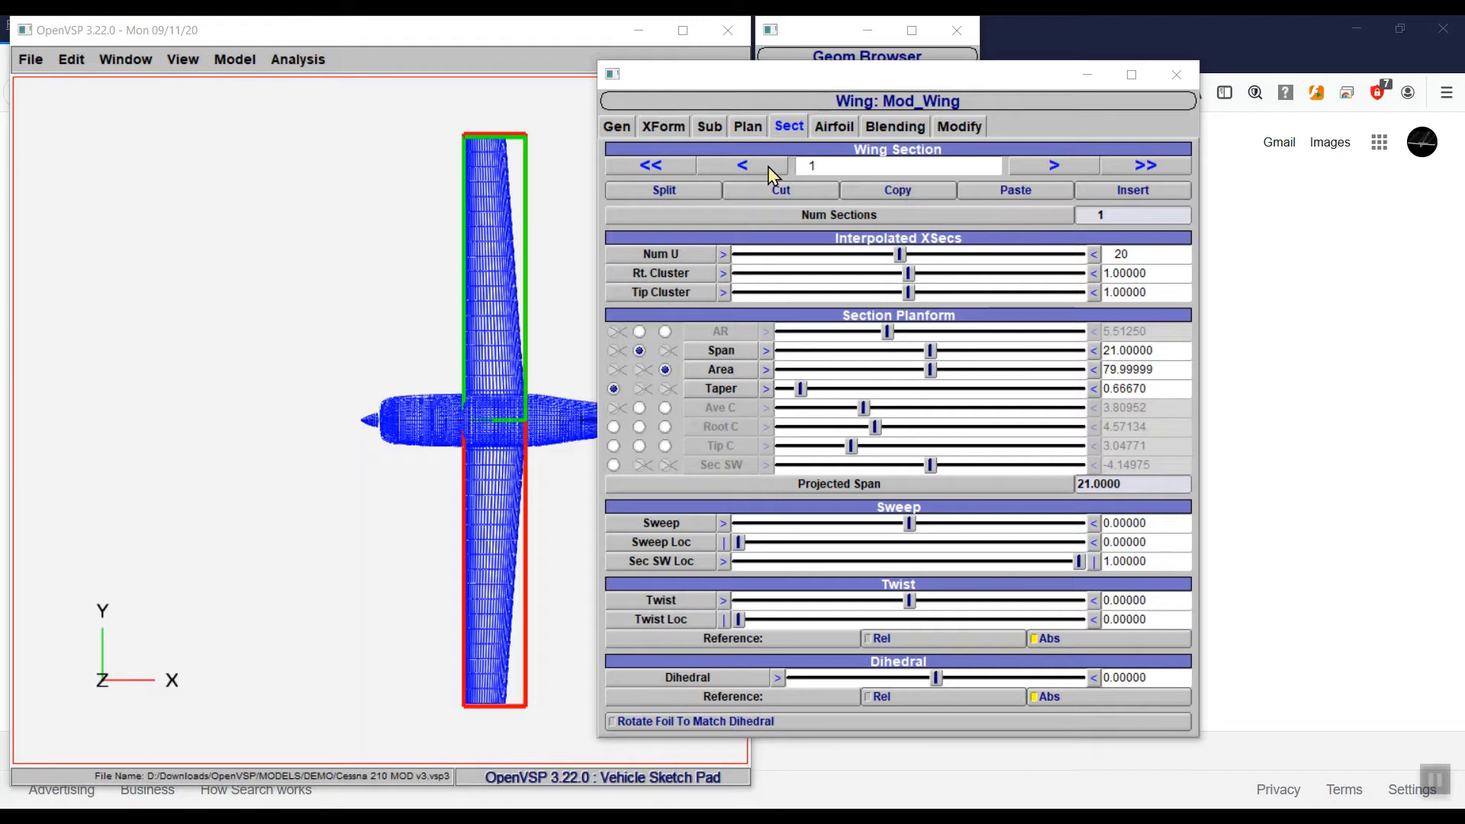
{"action": "left_click", "coordinate": [725, 168]}
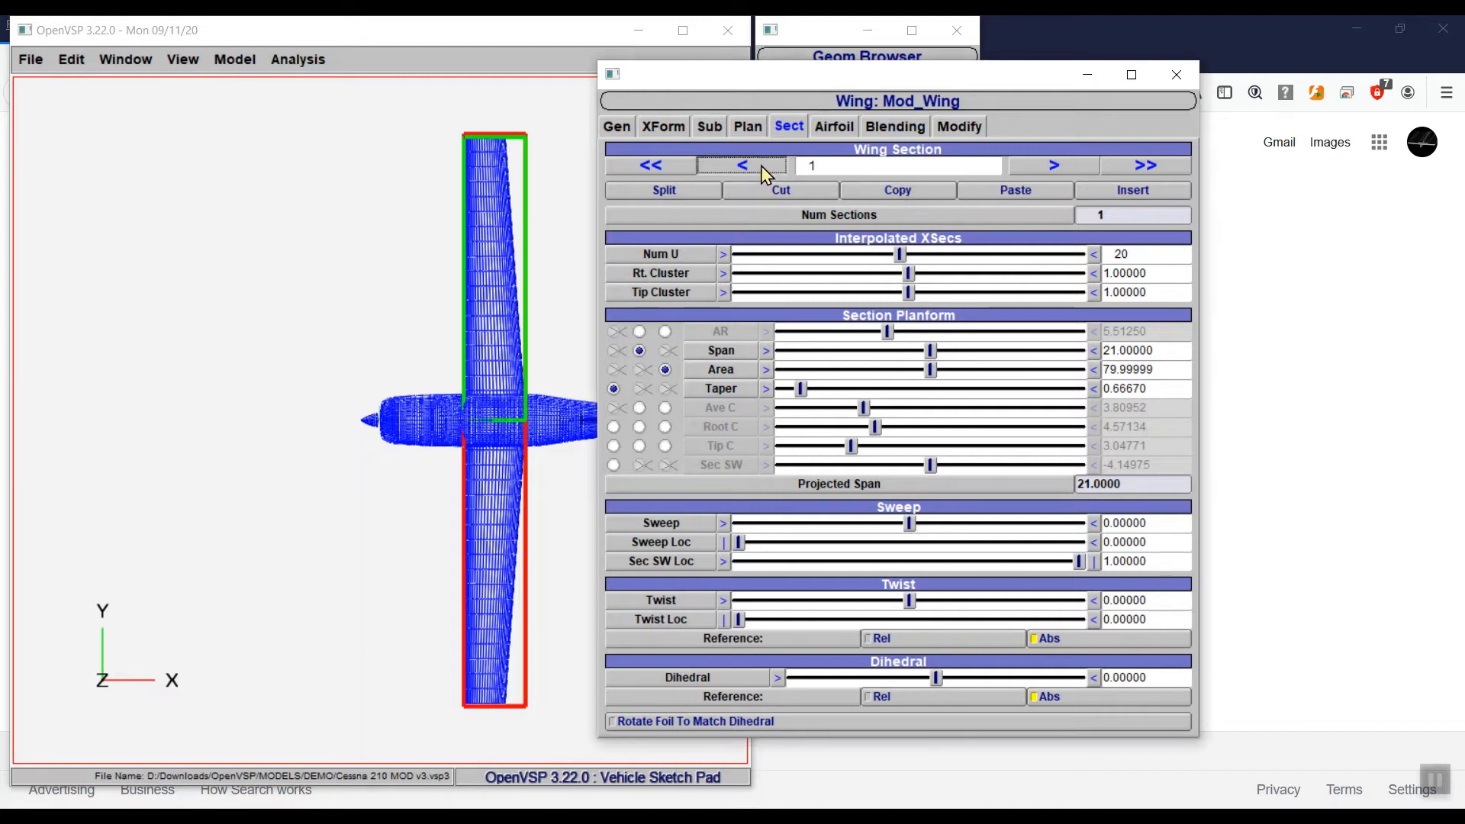
{"action": "left_click", "coordinate": [654, 167]}
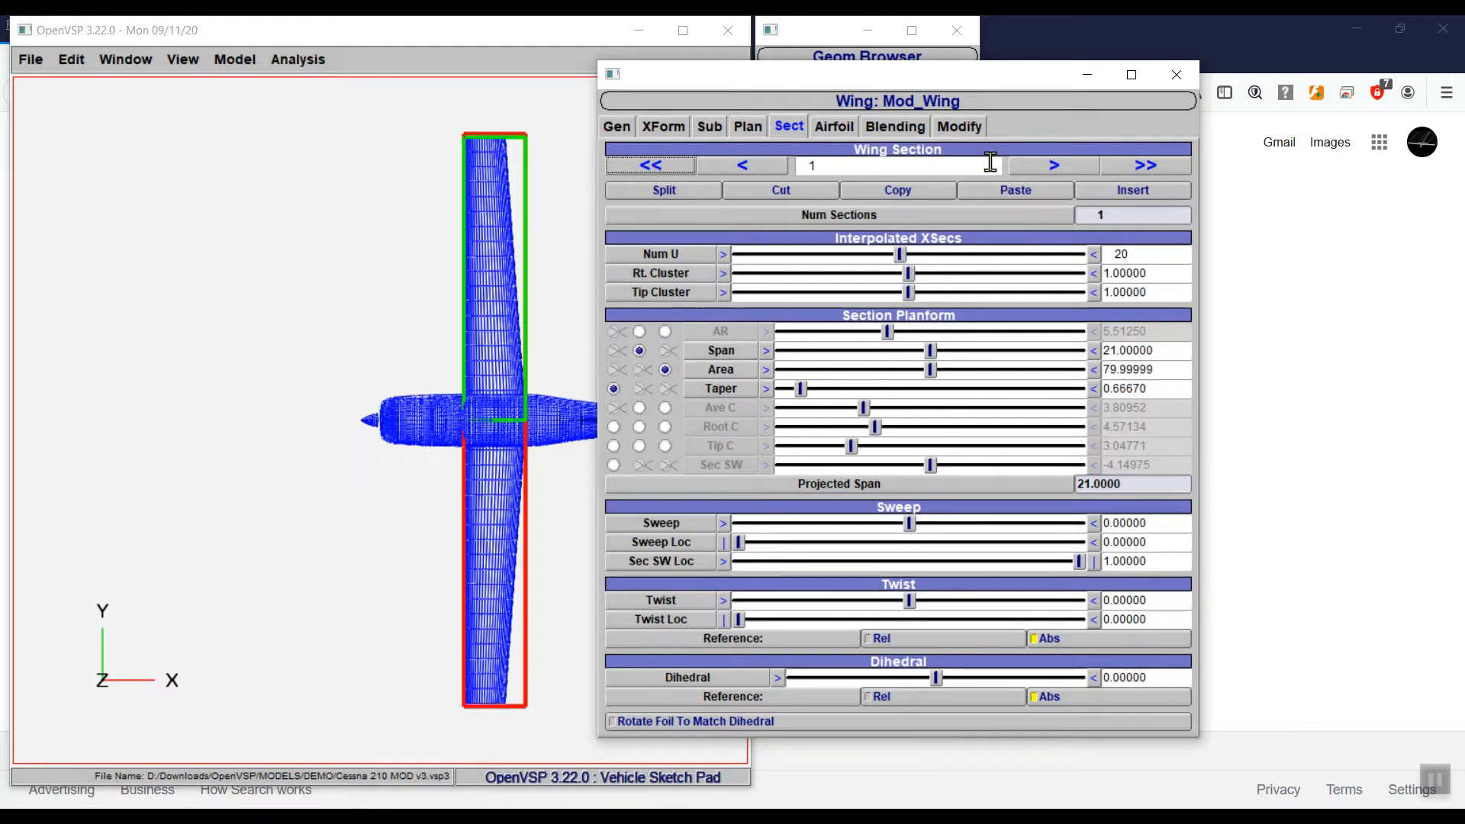
{"action": "left_click", "coordinate": [1072, 169]}
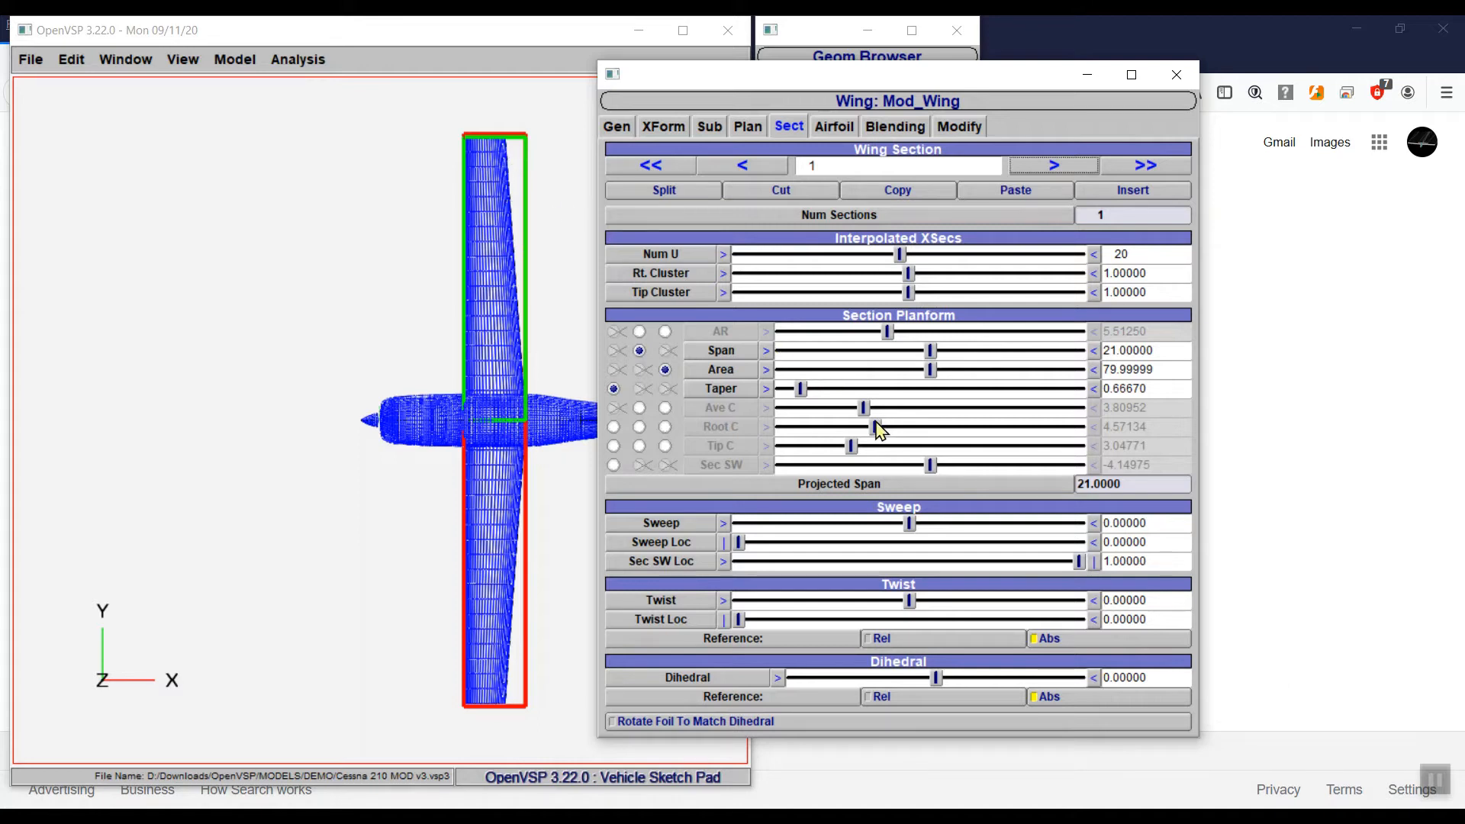
{"action": "left_click", "coordinate": [665, 427]}
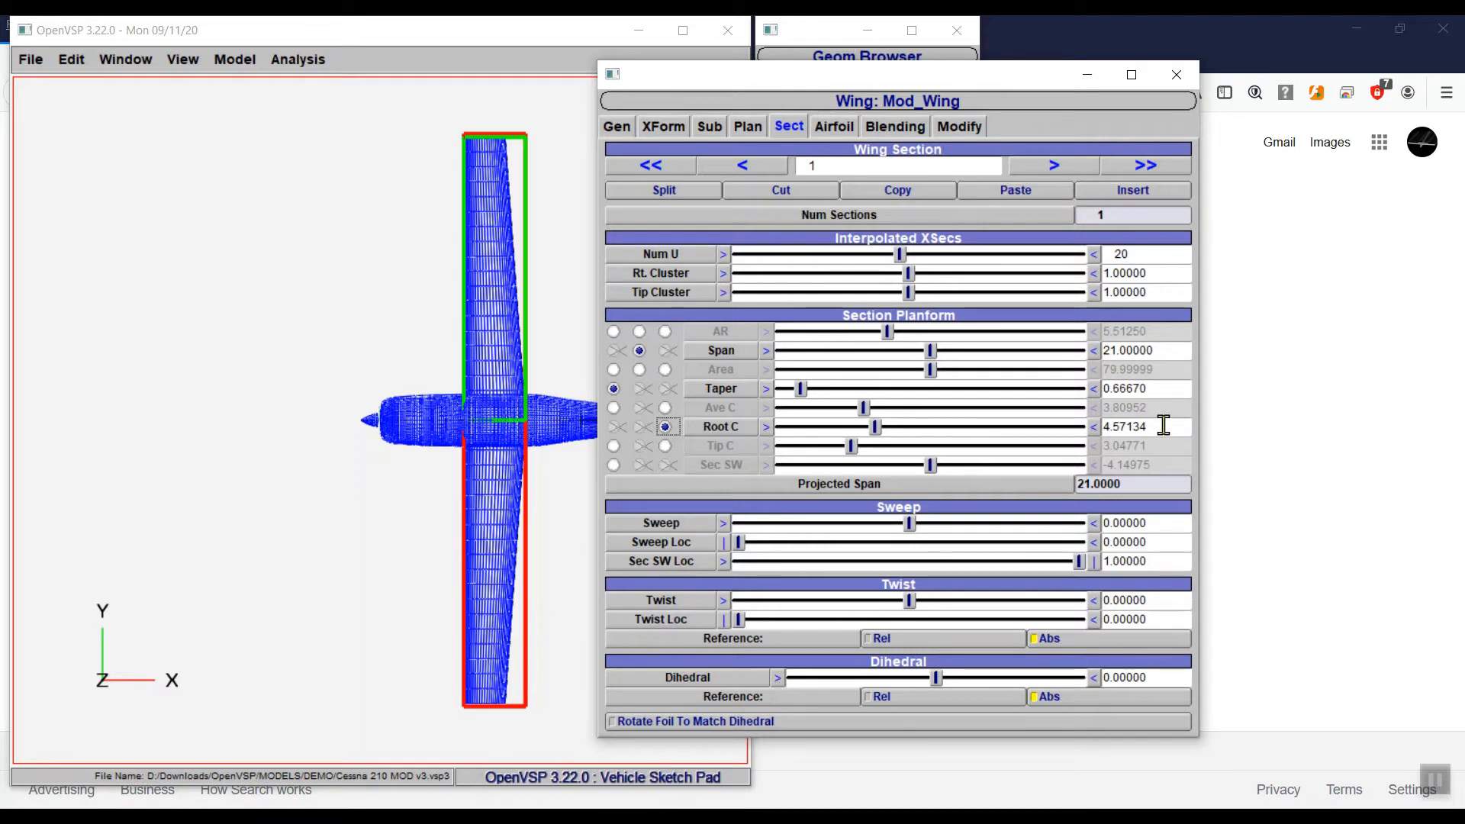
{"action": "left_click", "coordinate": [666, 446]}
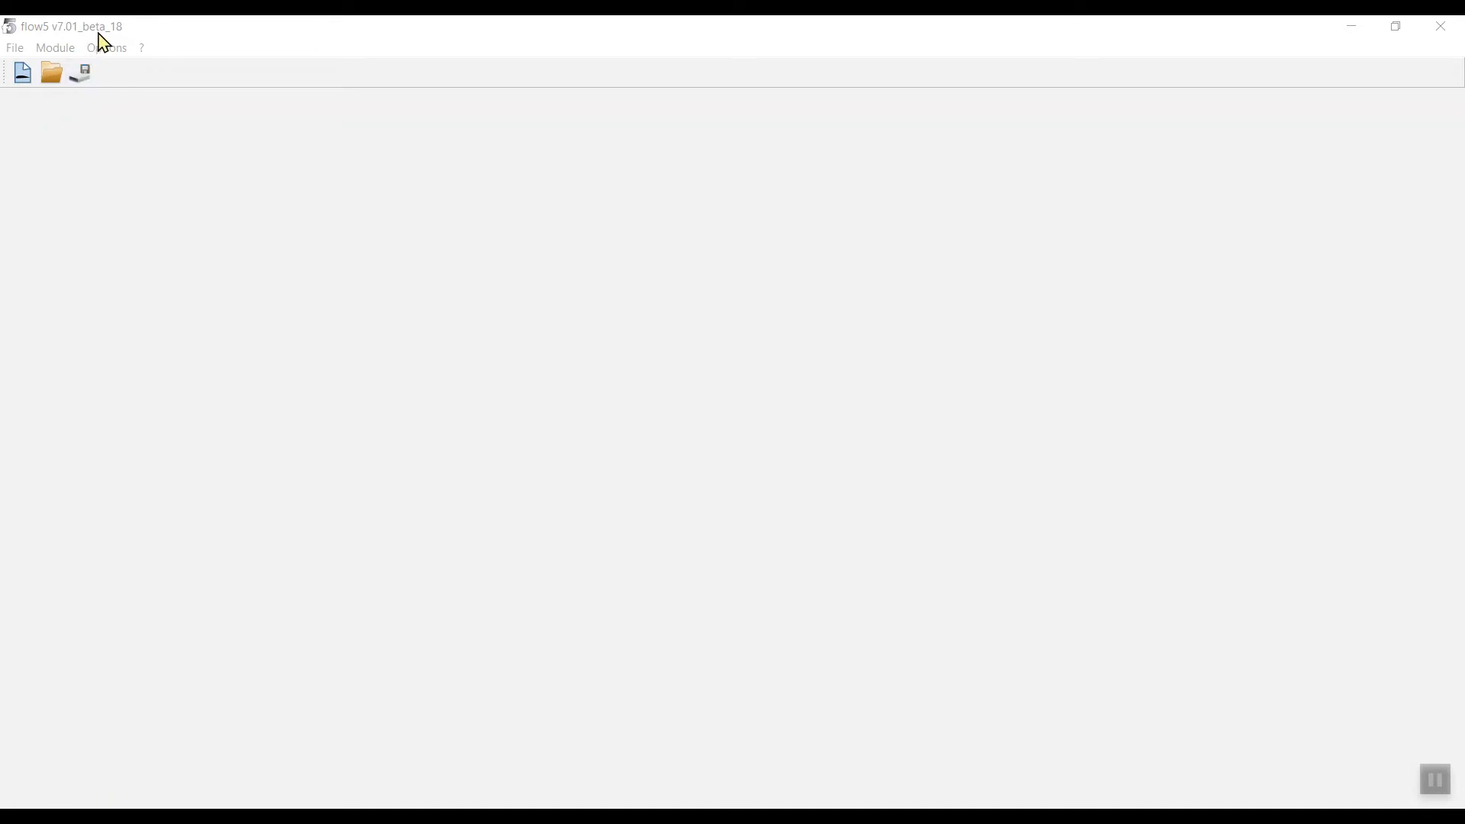
Step: In flow5, load the recent project Video No 2 DEMO STL IMPORT.fl5 and switch to the plane design module
{"action": "left_click", "coordinate": [17, 49]}
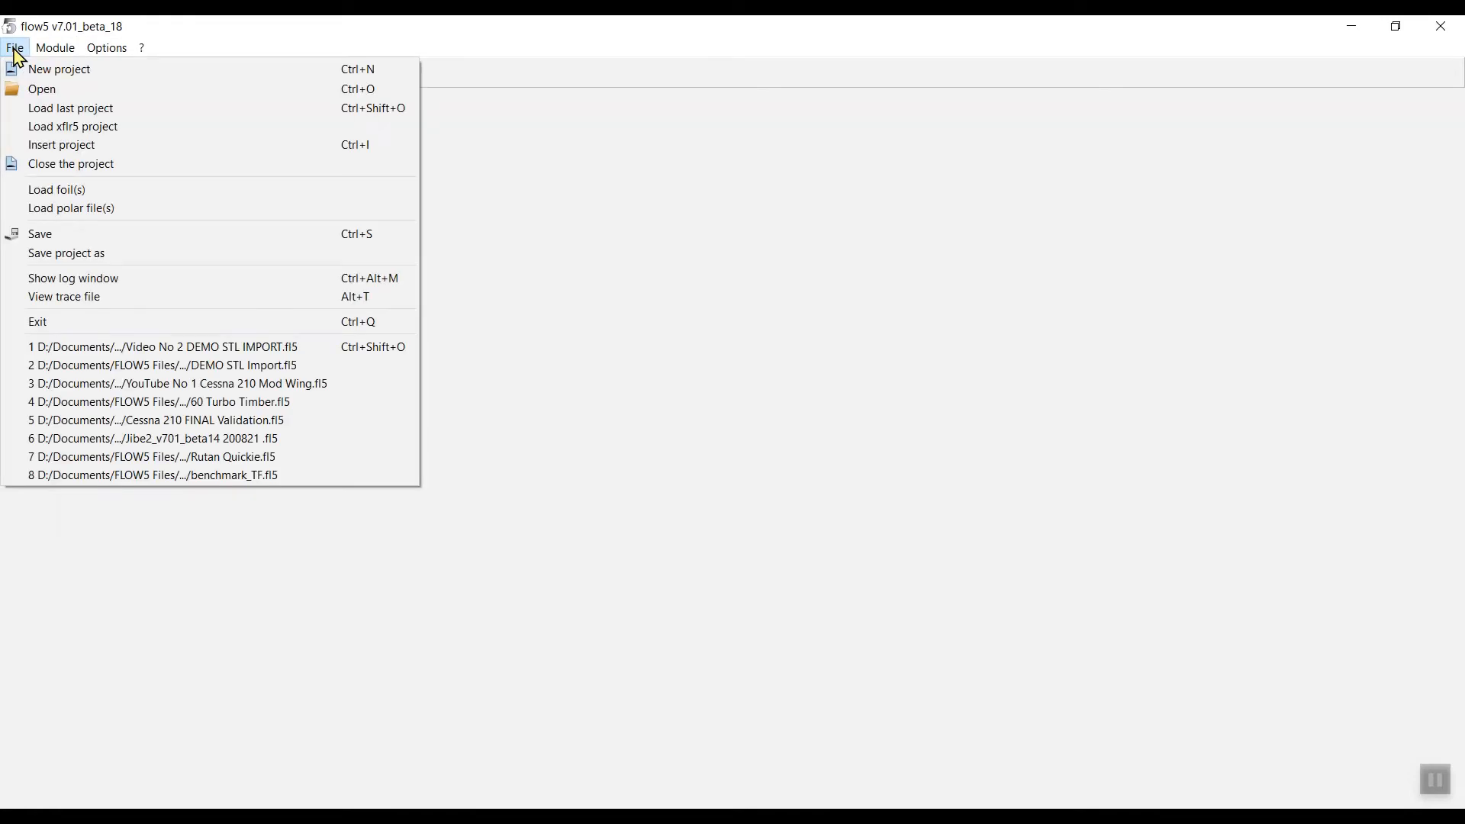
{"action": "left_click", "coordinate": [115, 348]}
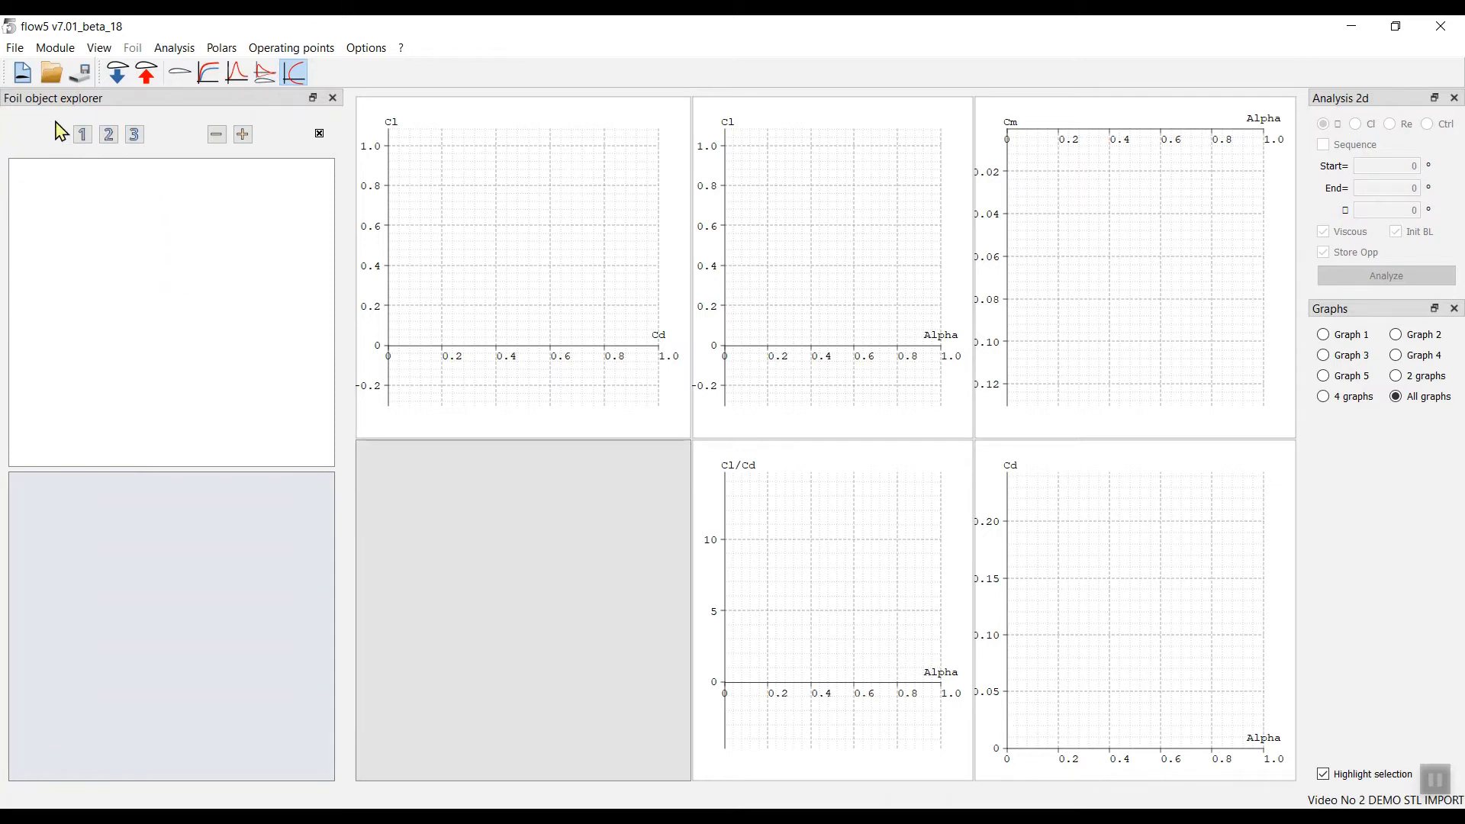
{"action": "left_click", "coordinate": [56, 50]}
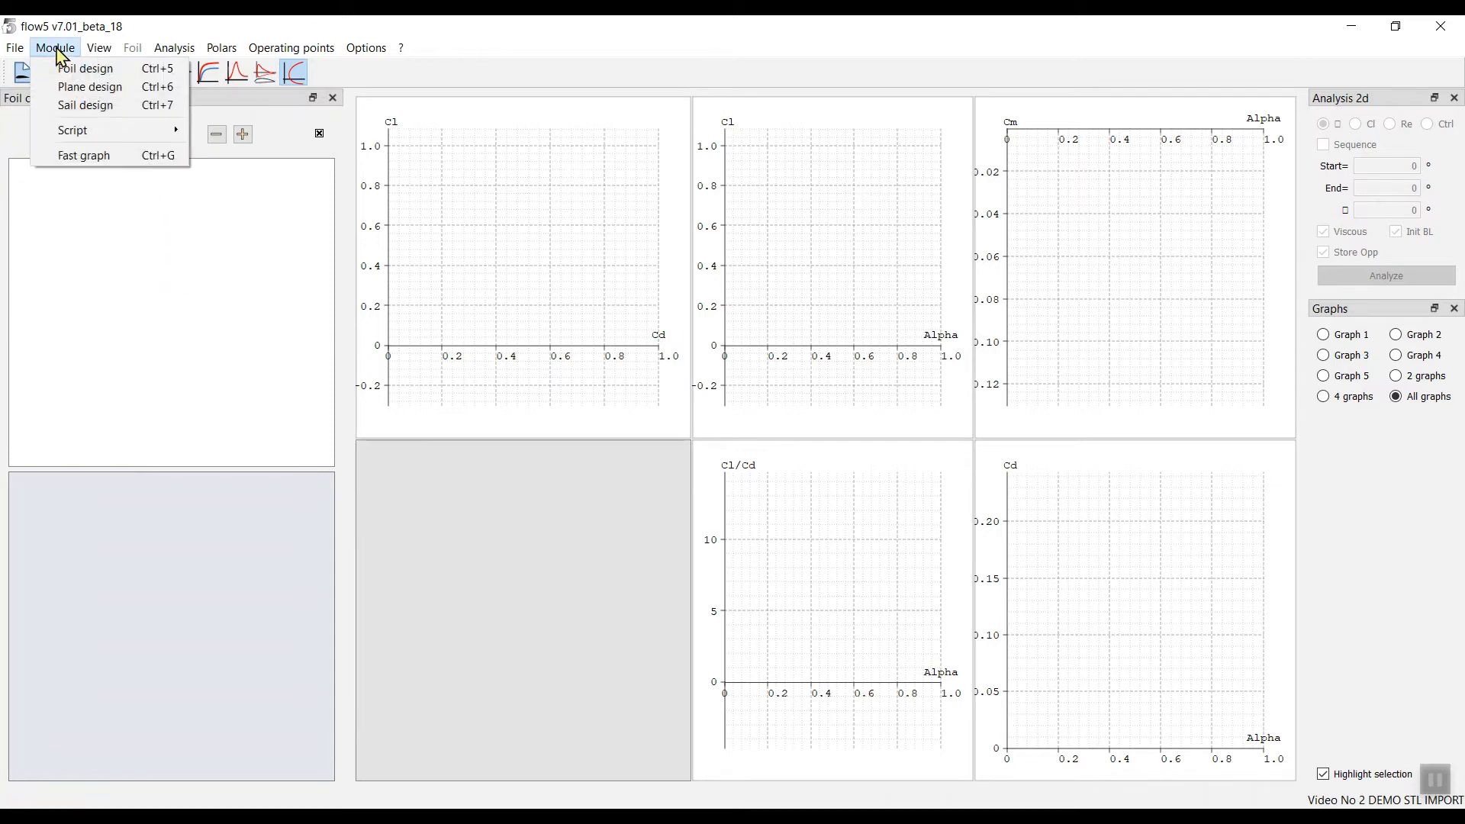
{"action": "left_click", "coordinate": [82, 88]}
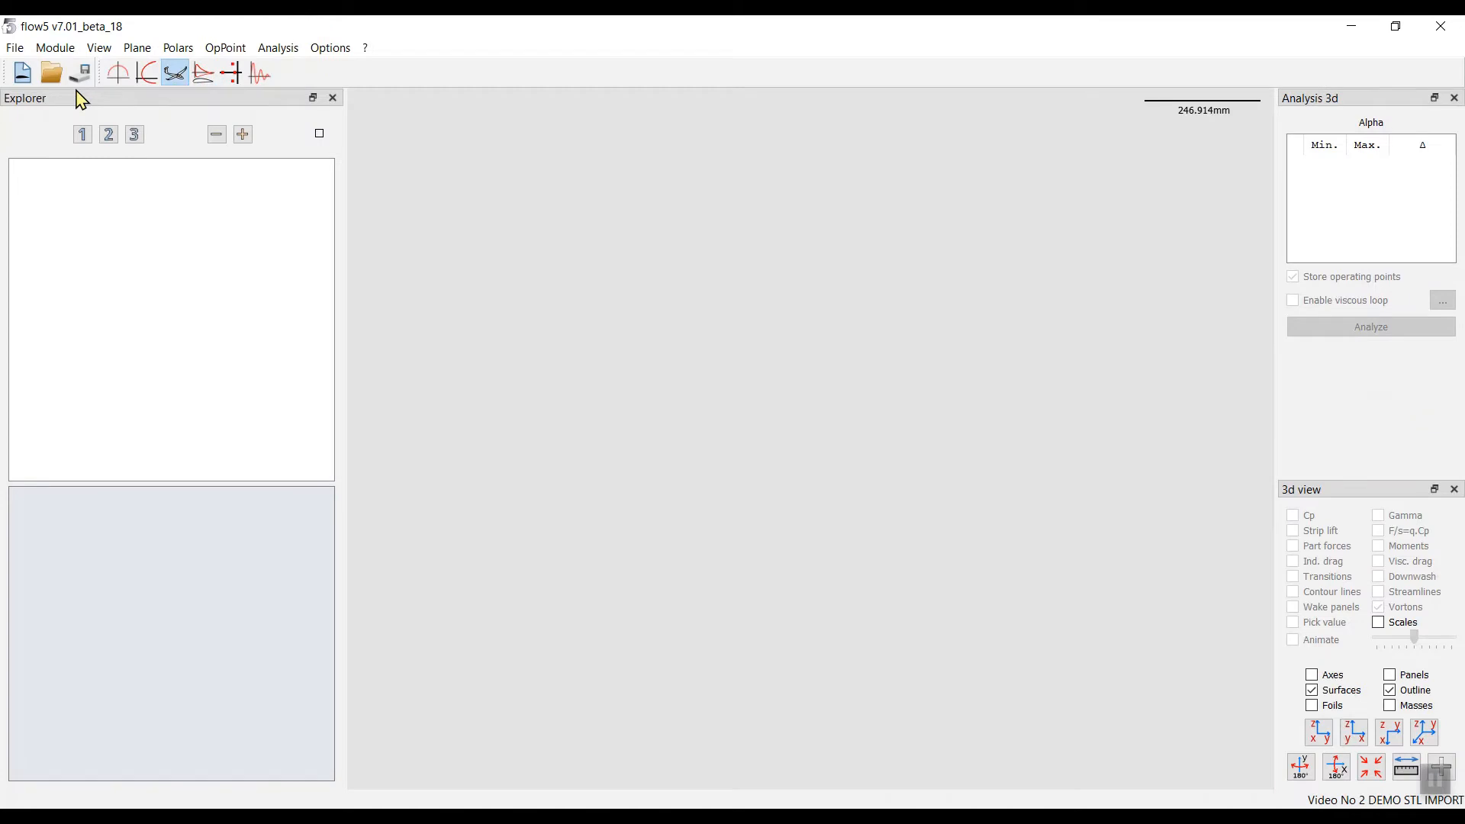
Step: Start importing a plane from an STL file, keeping metres (m) as the length unit for reading it
{"action": "left_click", "coordinate": [146, 52]}
{"action": "mouse_move", "coordinate": [163, 129]}
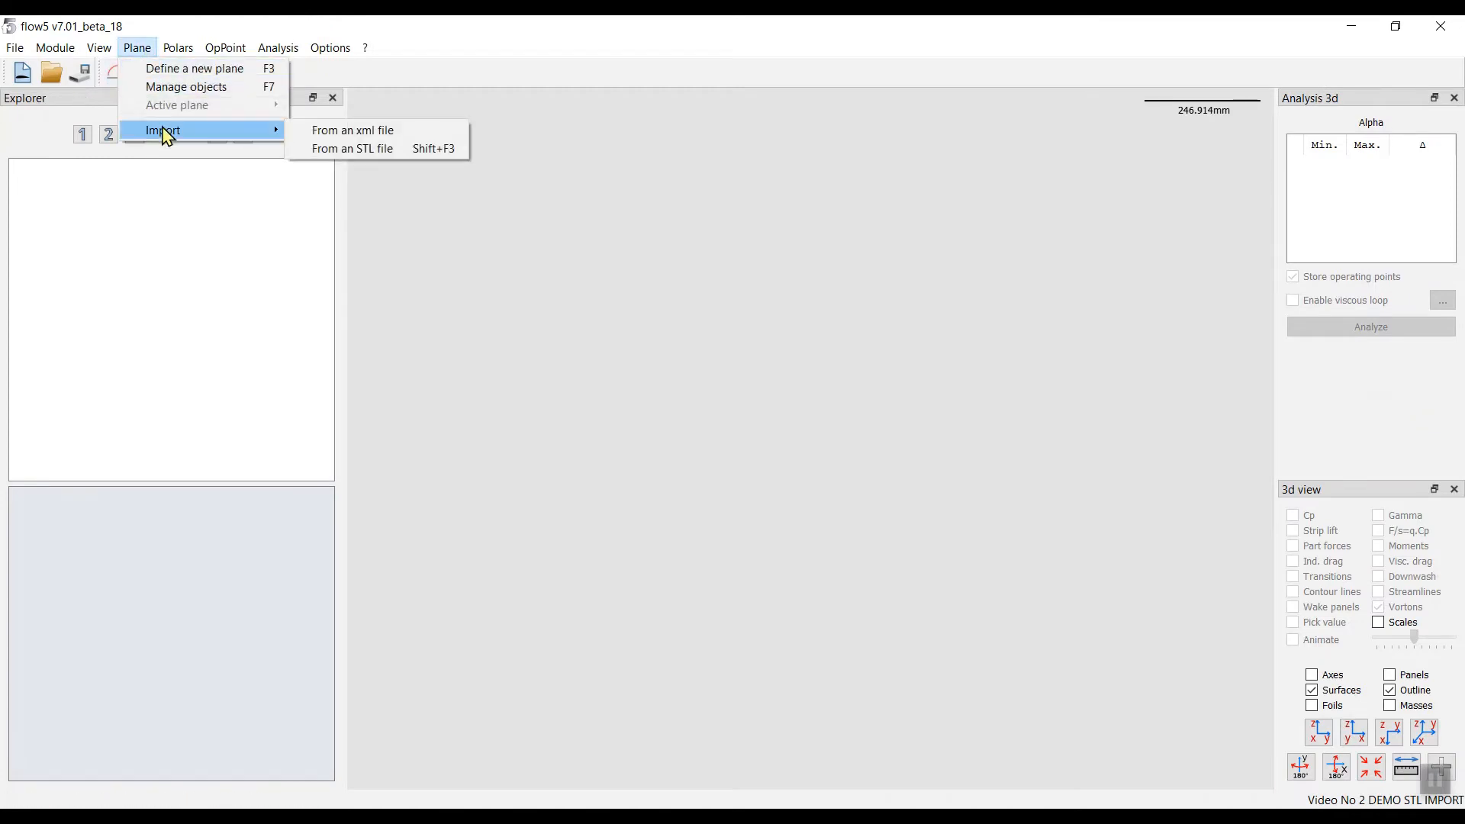
{"action": "left_click", "coordinate": [330, 149]}
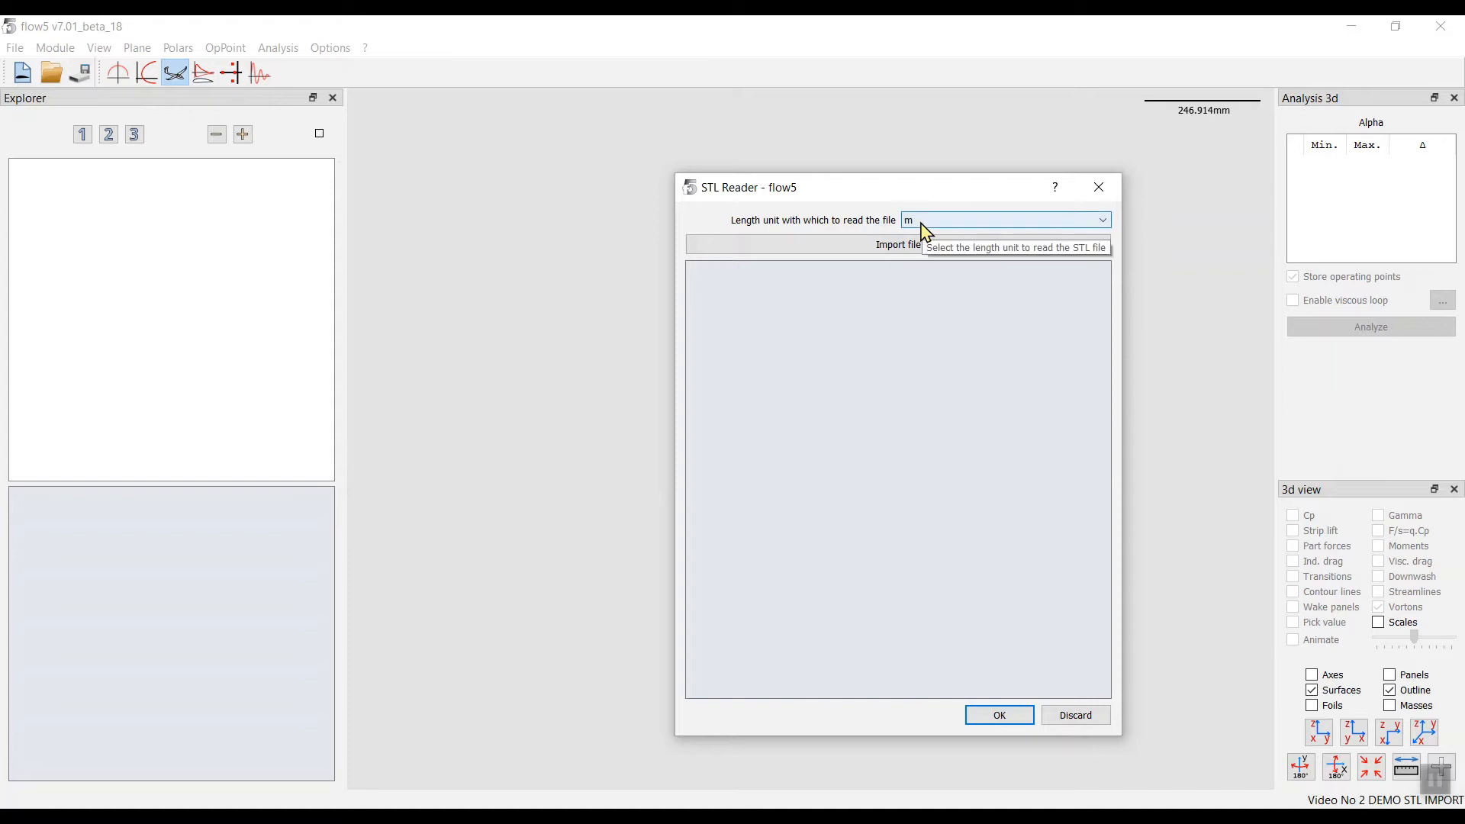
{"action": "left_click", "coordinate": [958, 221]}
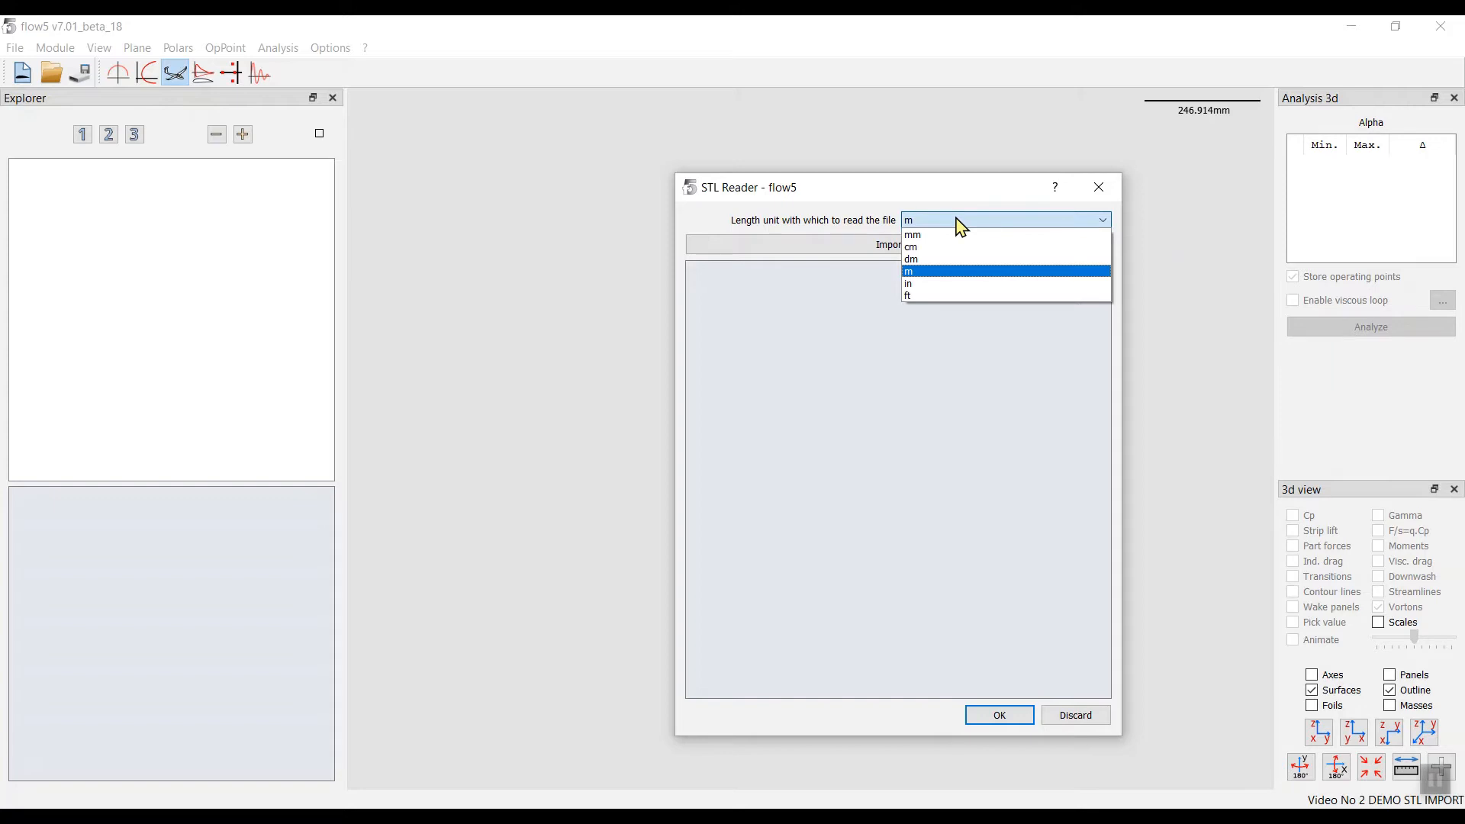
{"action": "left_click", "coordinate": [959, 193]}
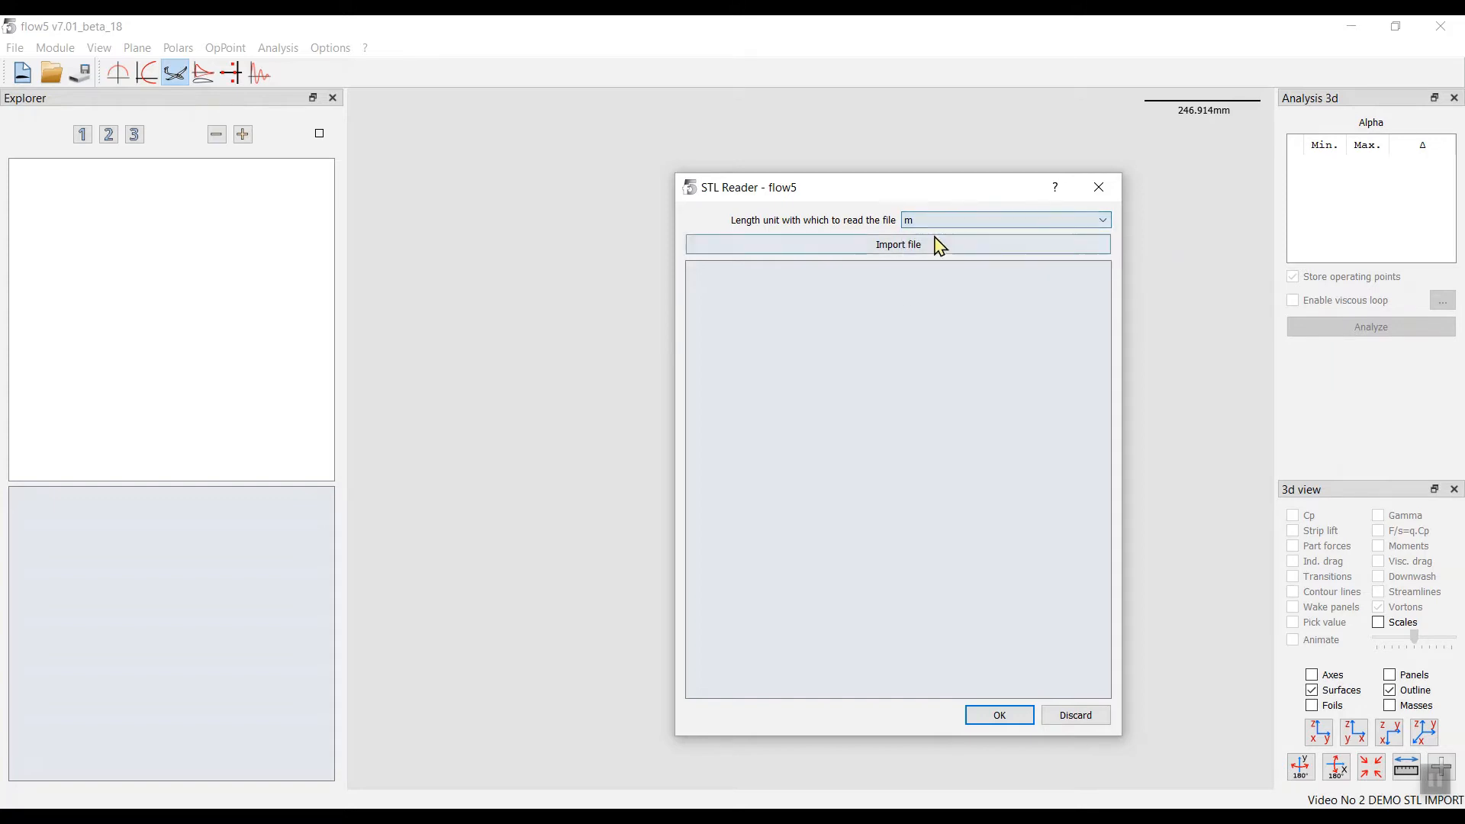
Step: Import Cessna 210 MOD v3.stl from the DEMO folder and accept the result into the STL plane editor
{"action": "left_click", "coordinate": [924, 246]}
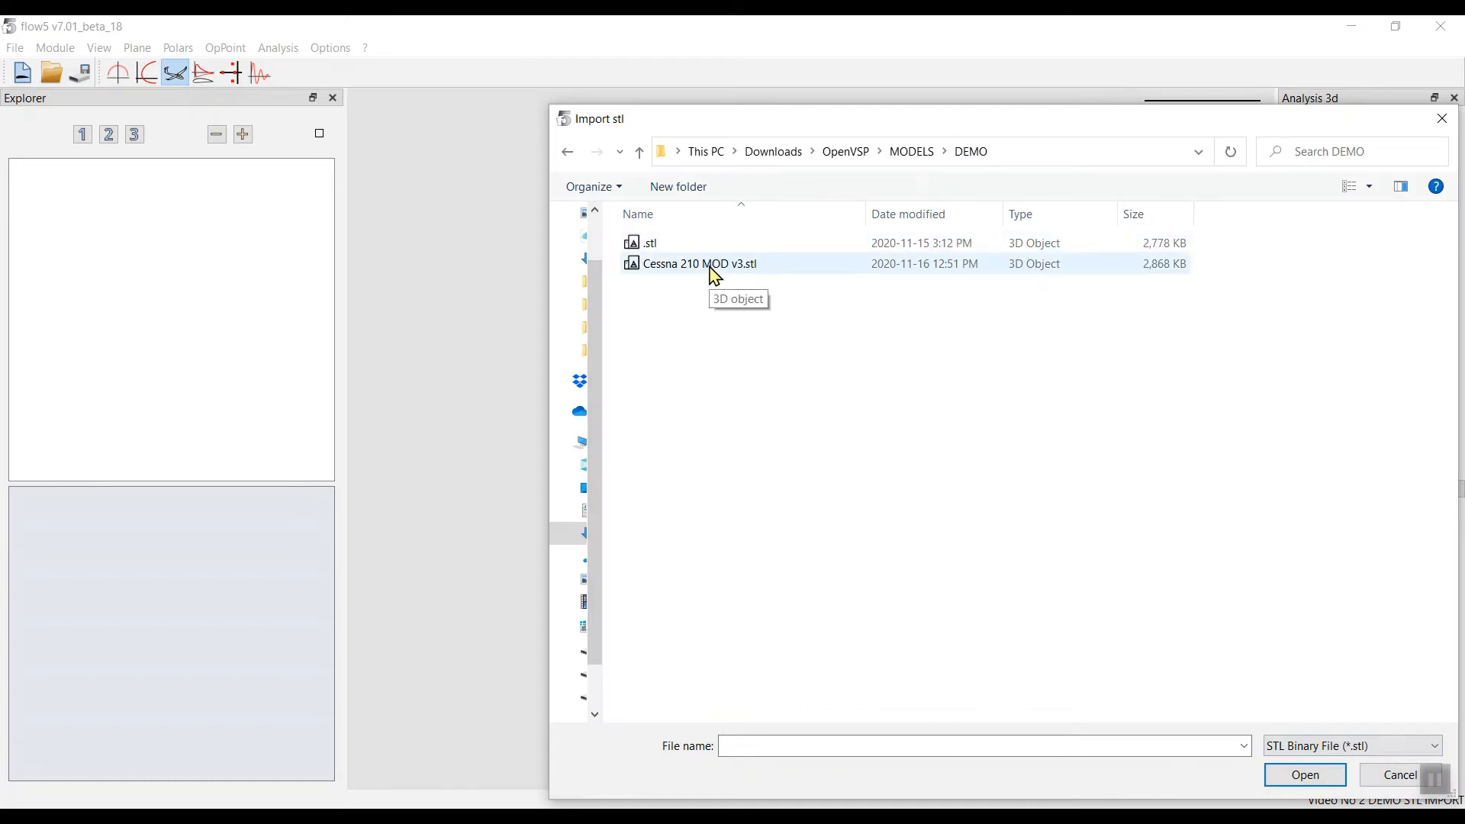
{"action": "left_click", "coordinate": [713, 273]}
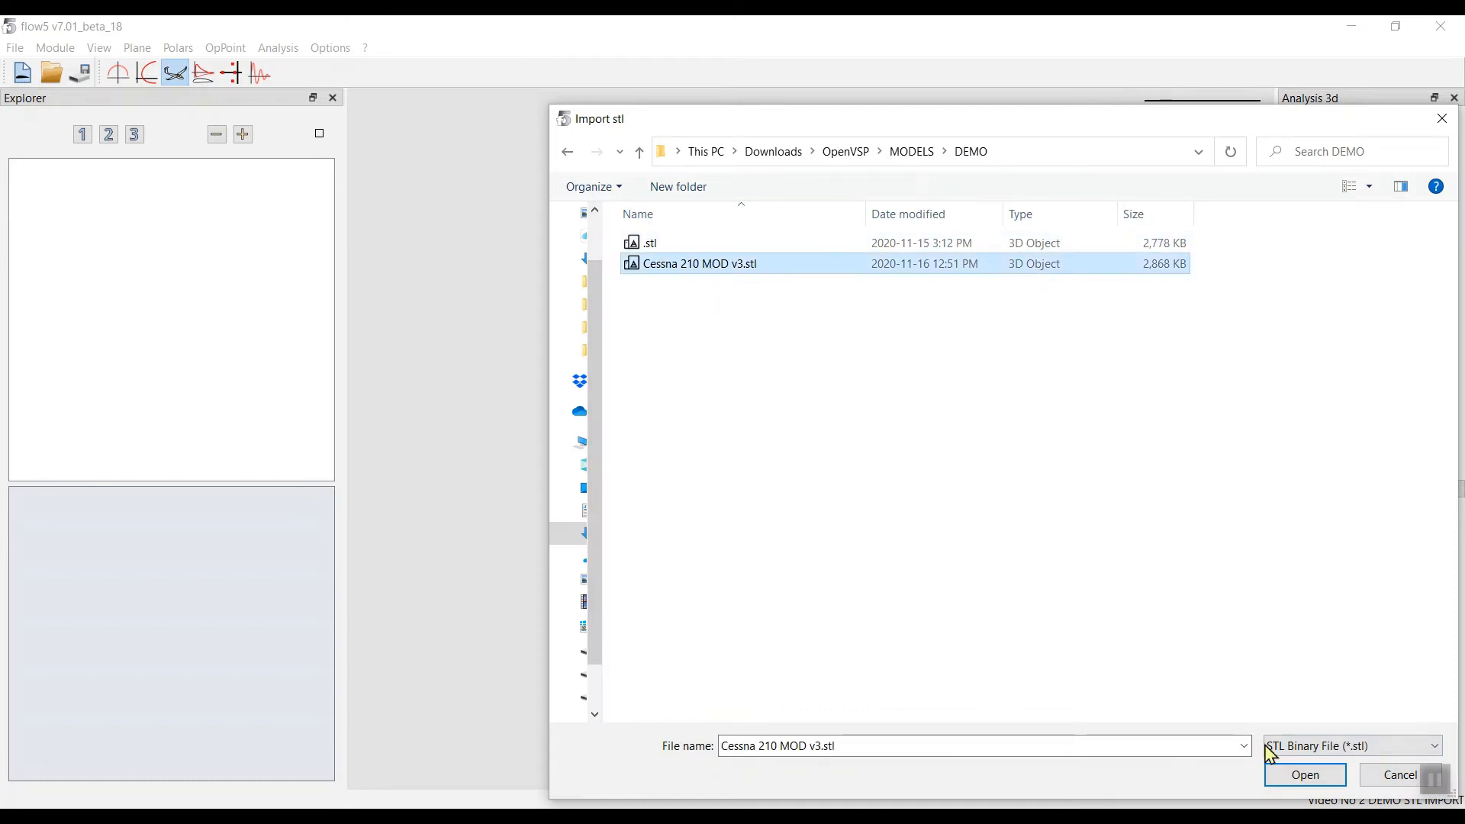
{"action": "left_click", "coordinate": [1305, 775]}
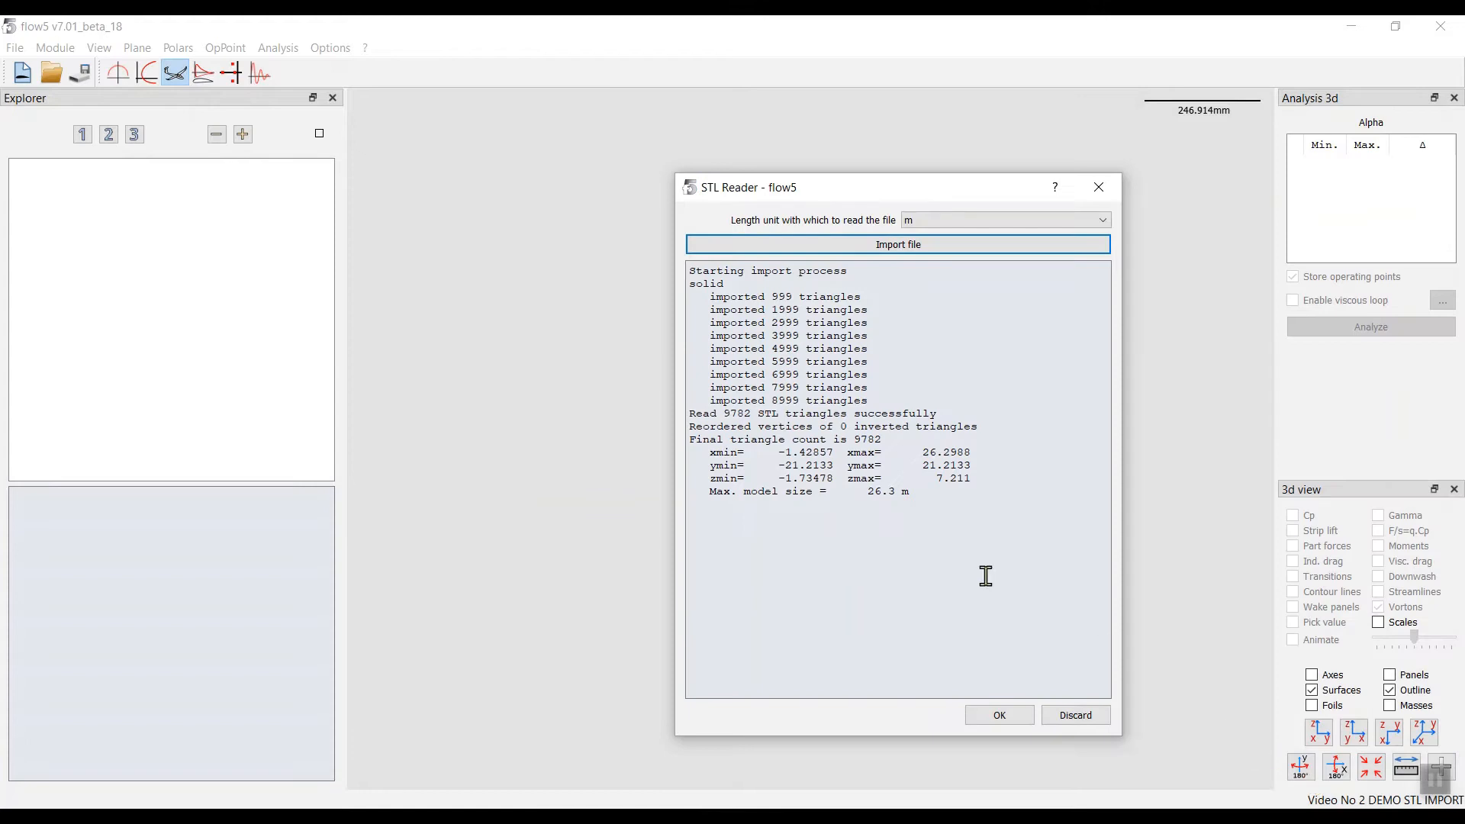
{"action": "left_click", "coordinate": [1003, 718]}
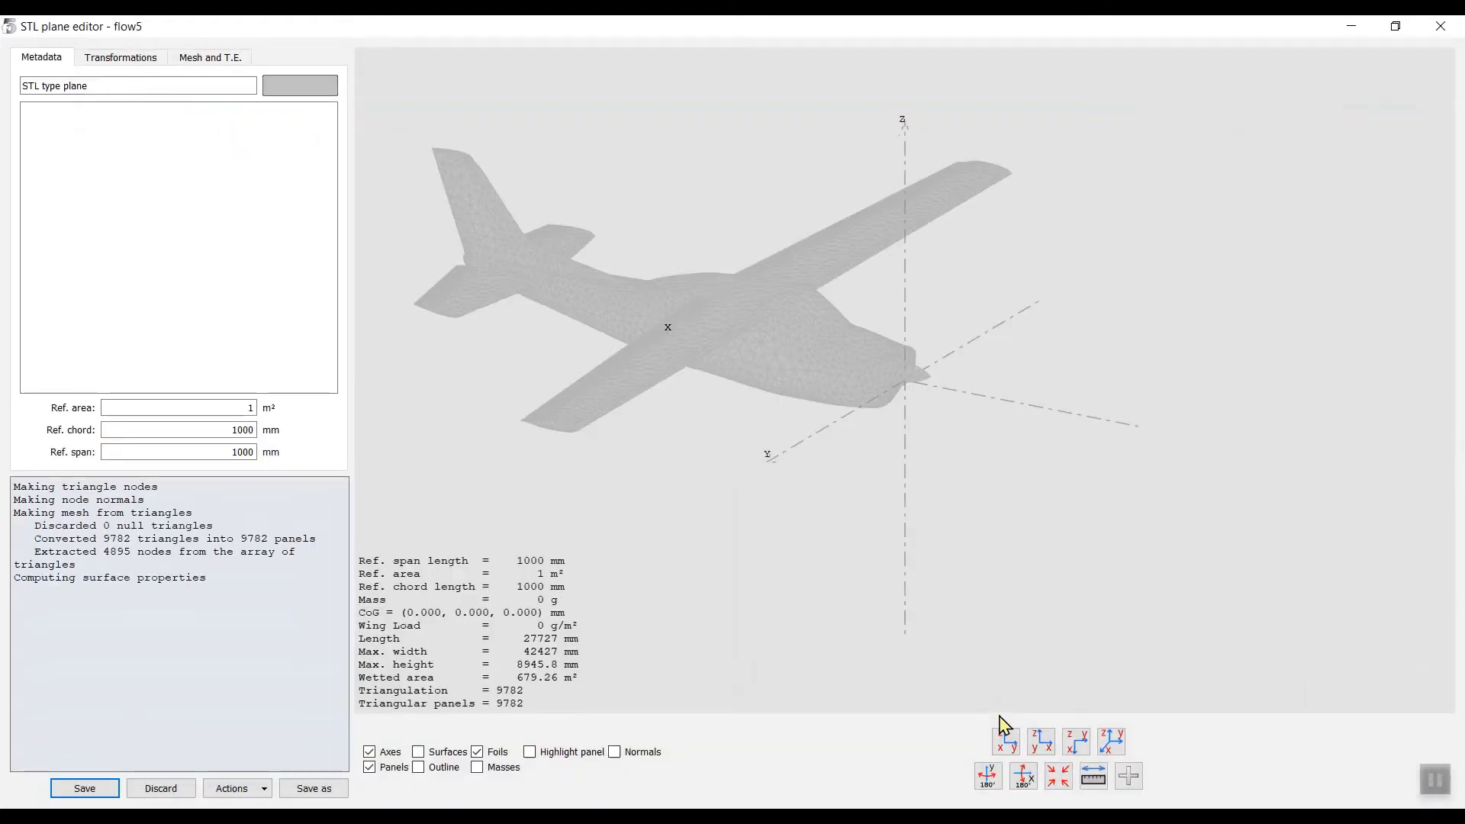
Step: Display the imported plane's surfaces and colour them light orange, settling on a light amber yellow
{"action": "left_click", "coordinate": [423, 753]}
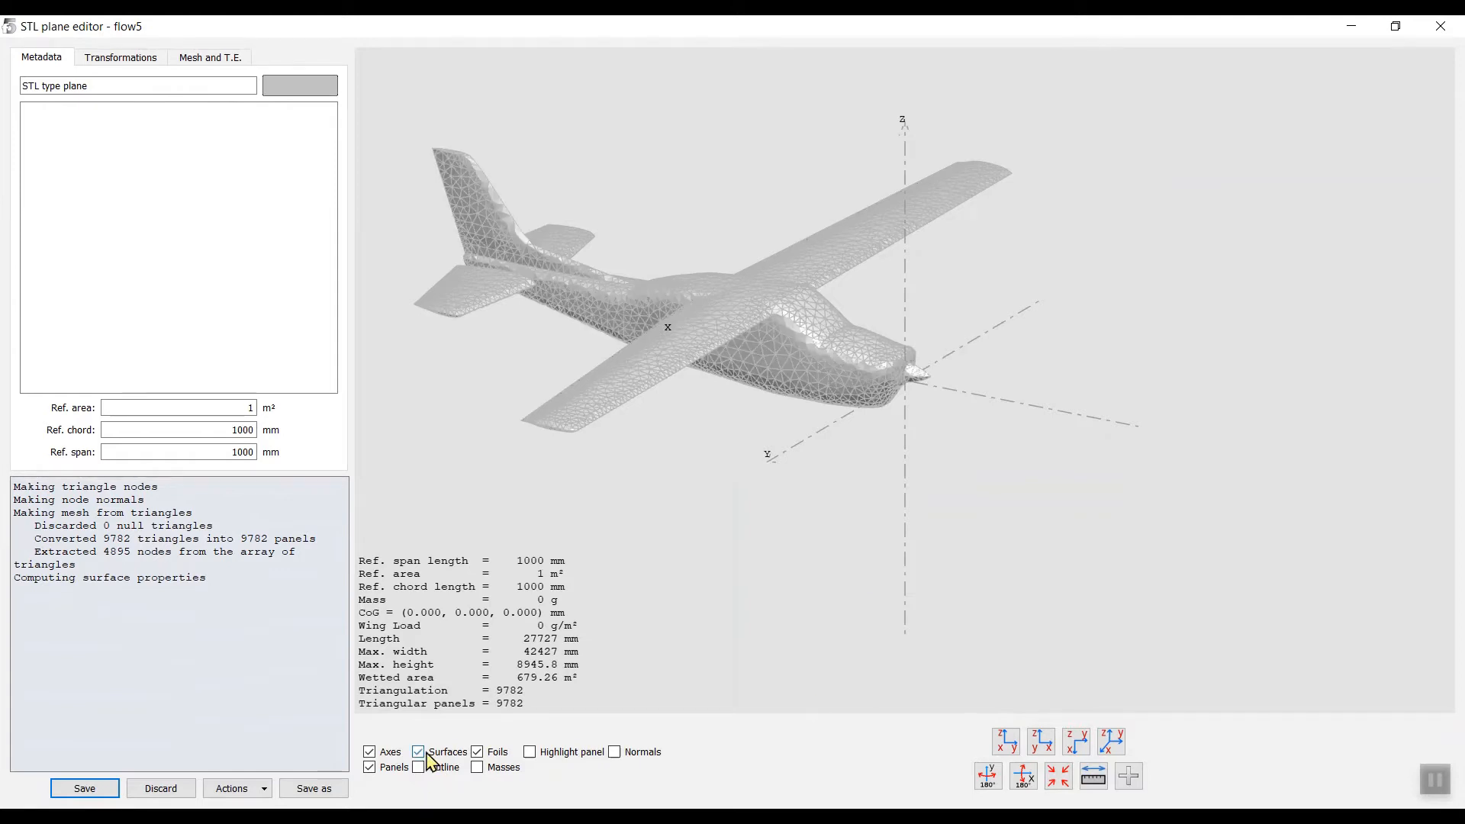
{"action": "left_click", "coordinate": [306, 91]}
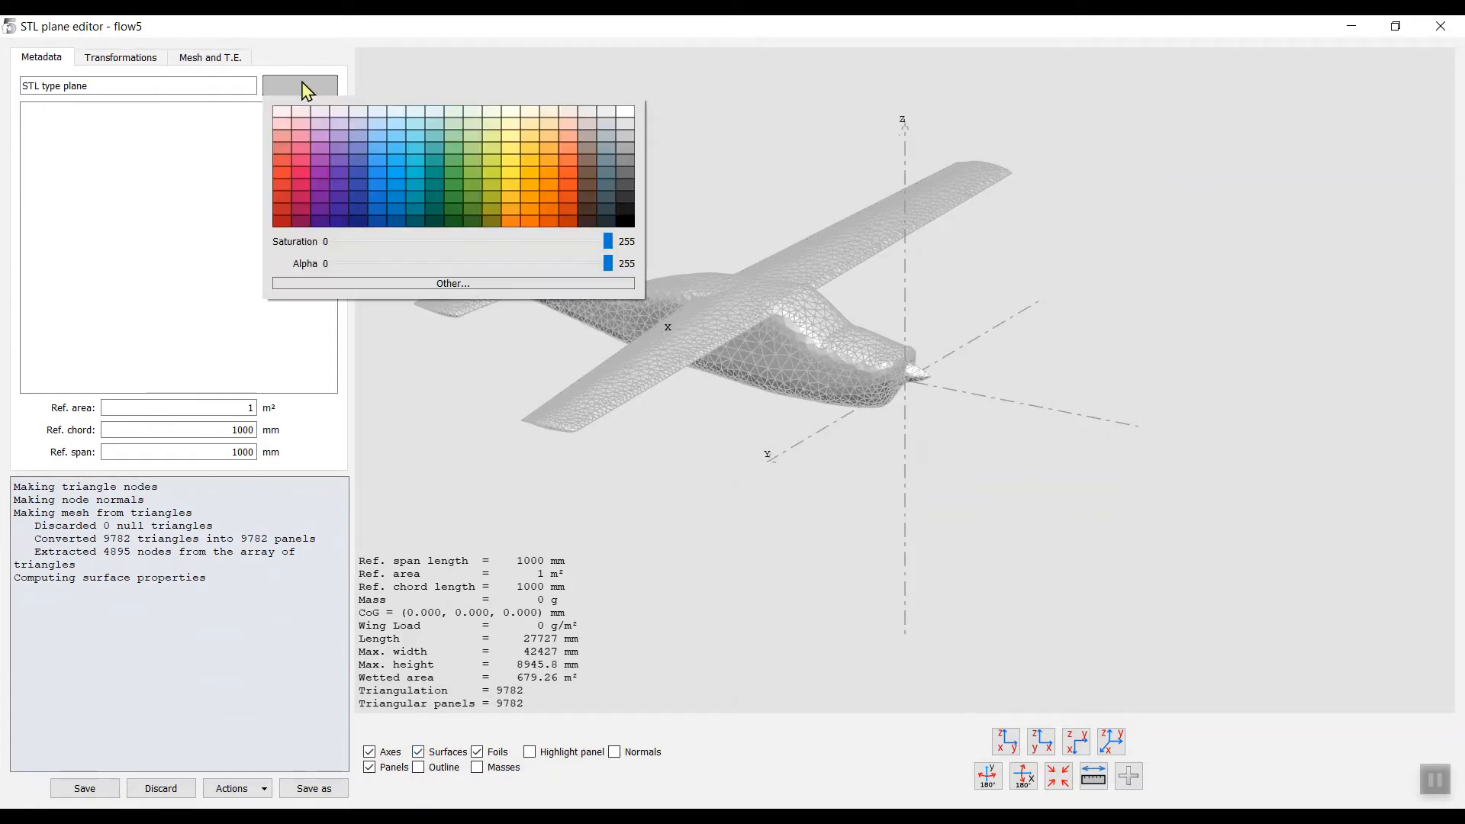
{"action": "left_click", "coordinate": [549, 124]}
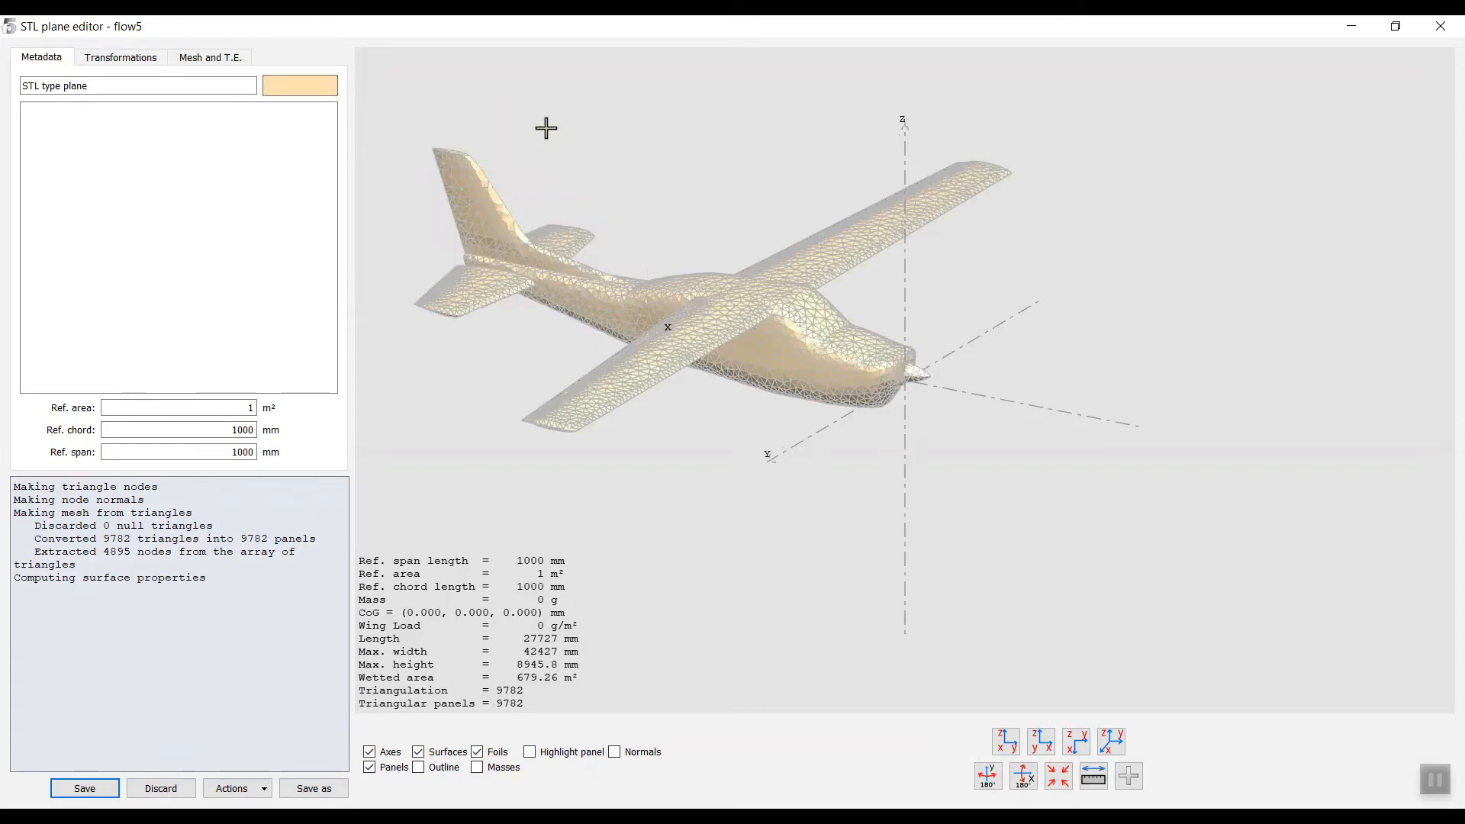
{"action": "left_click", "coordinate": [322, 91]}
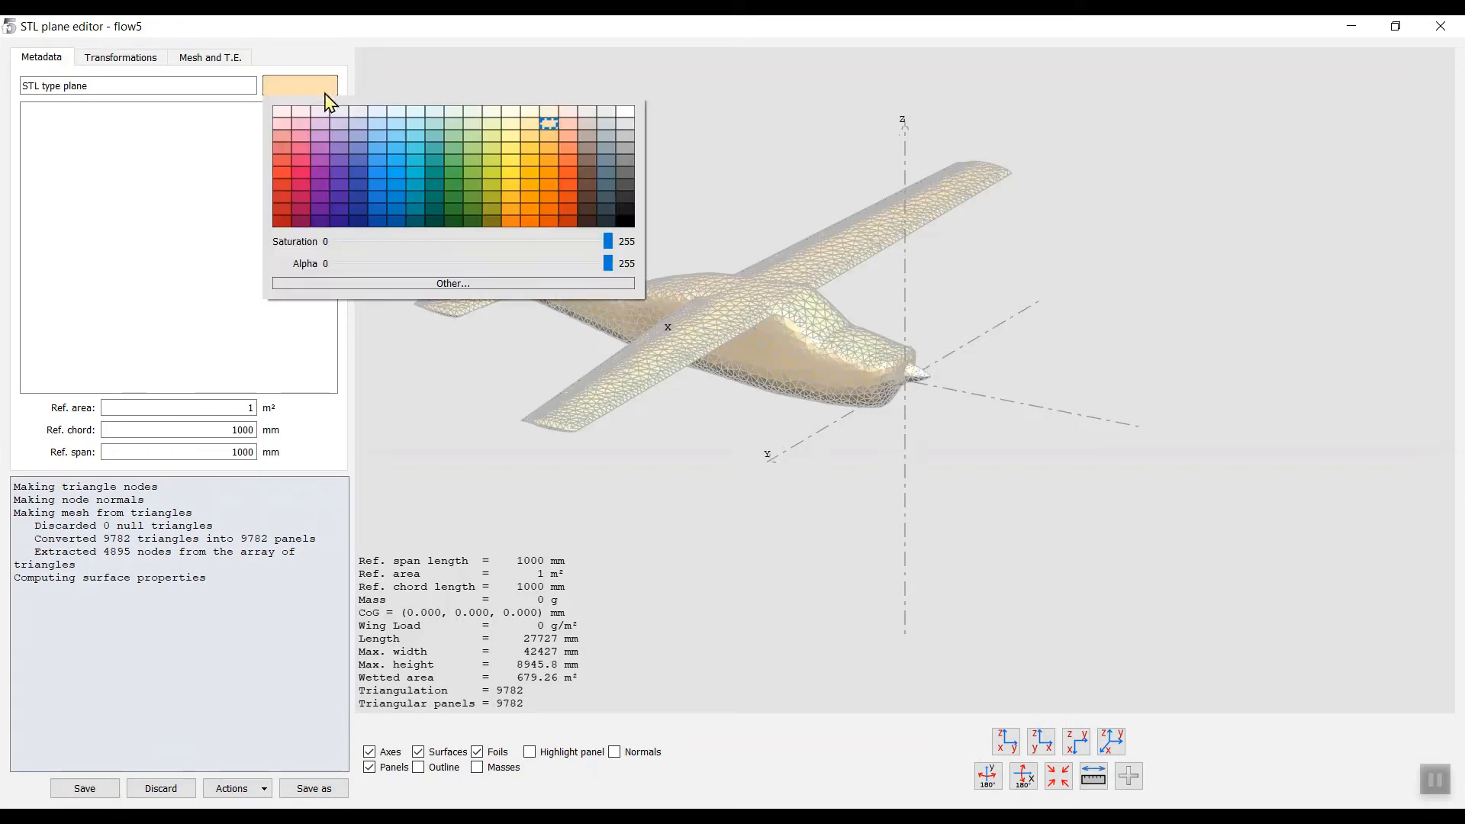
{"action": "left_click", "coordinate": [525, 134]}
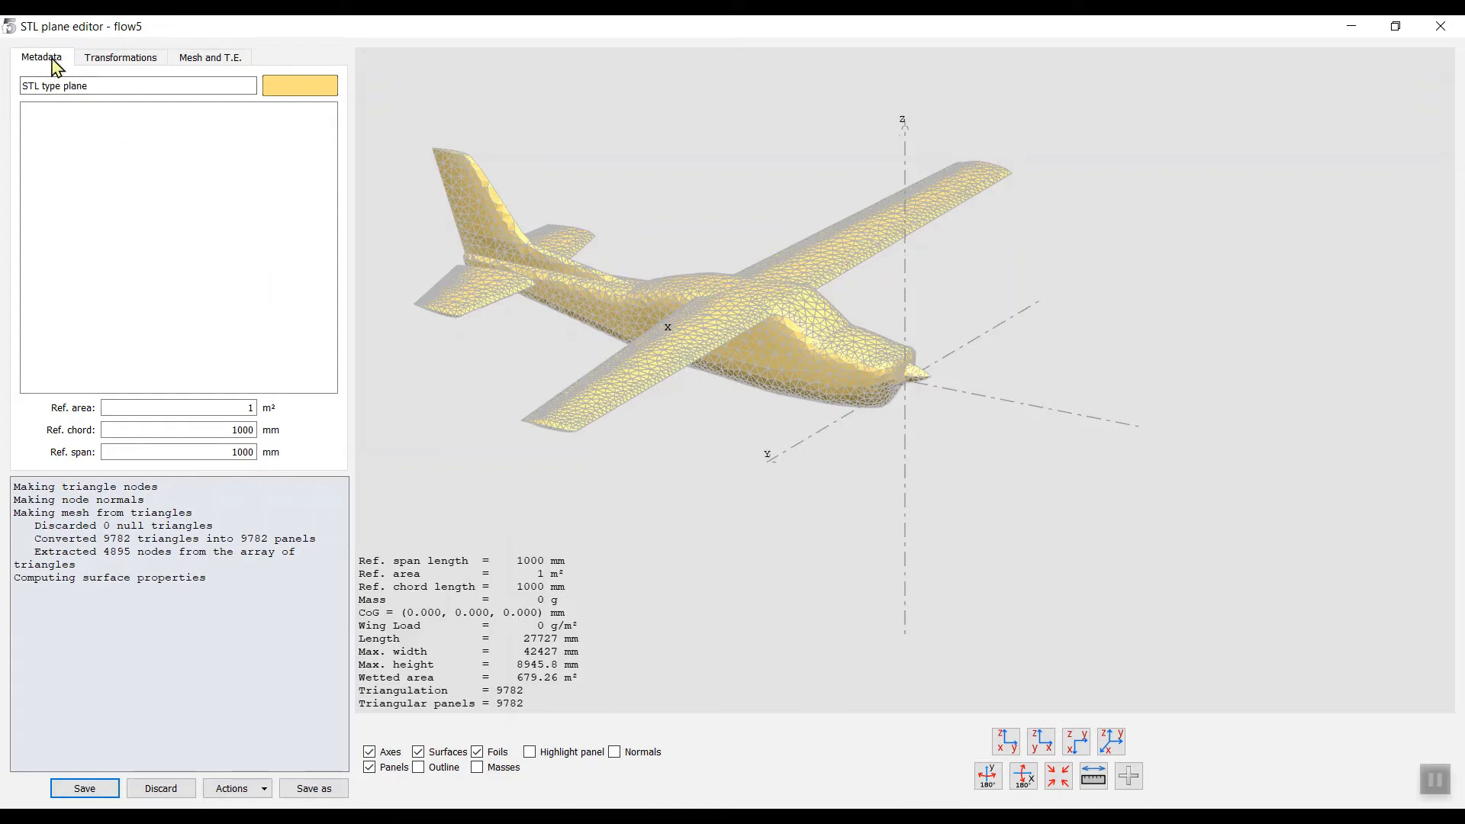
Step: View the plane's transformation options and its mesh and trailing-edge options
{"action": "left_click", "coordinate": [135, 68]}
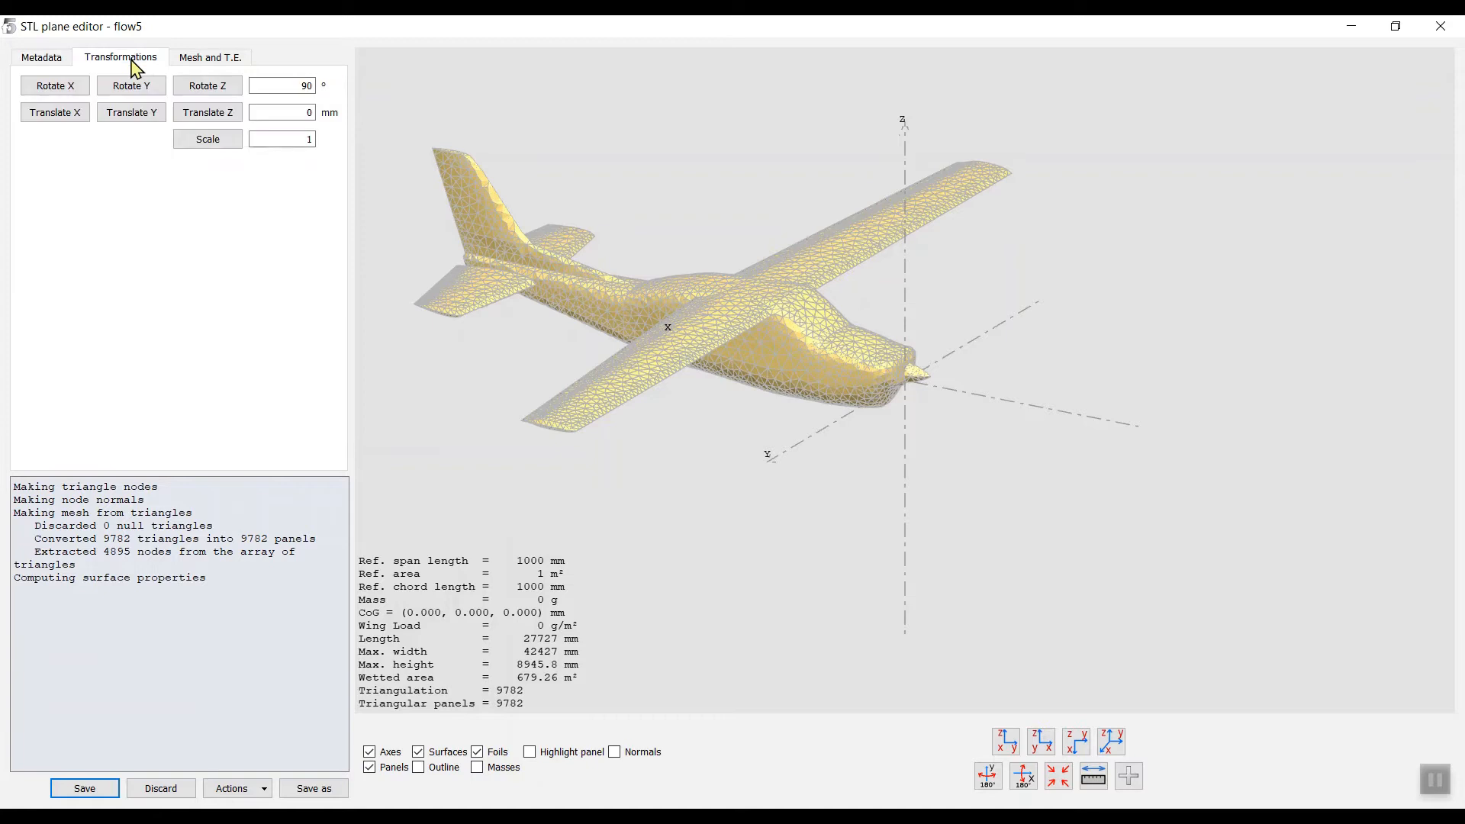
{"action": "left_click", "coordinate": [200, 61]}
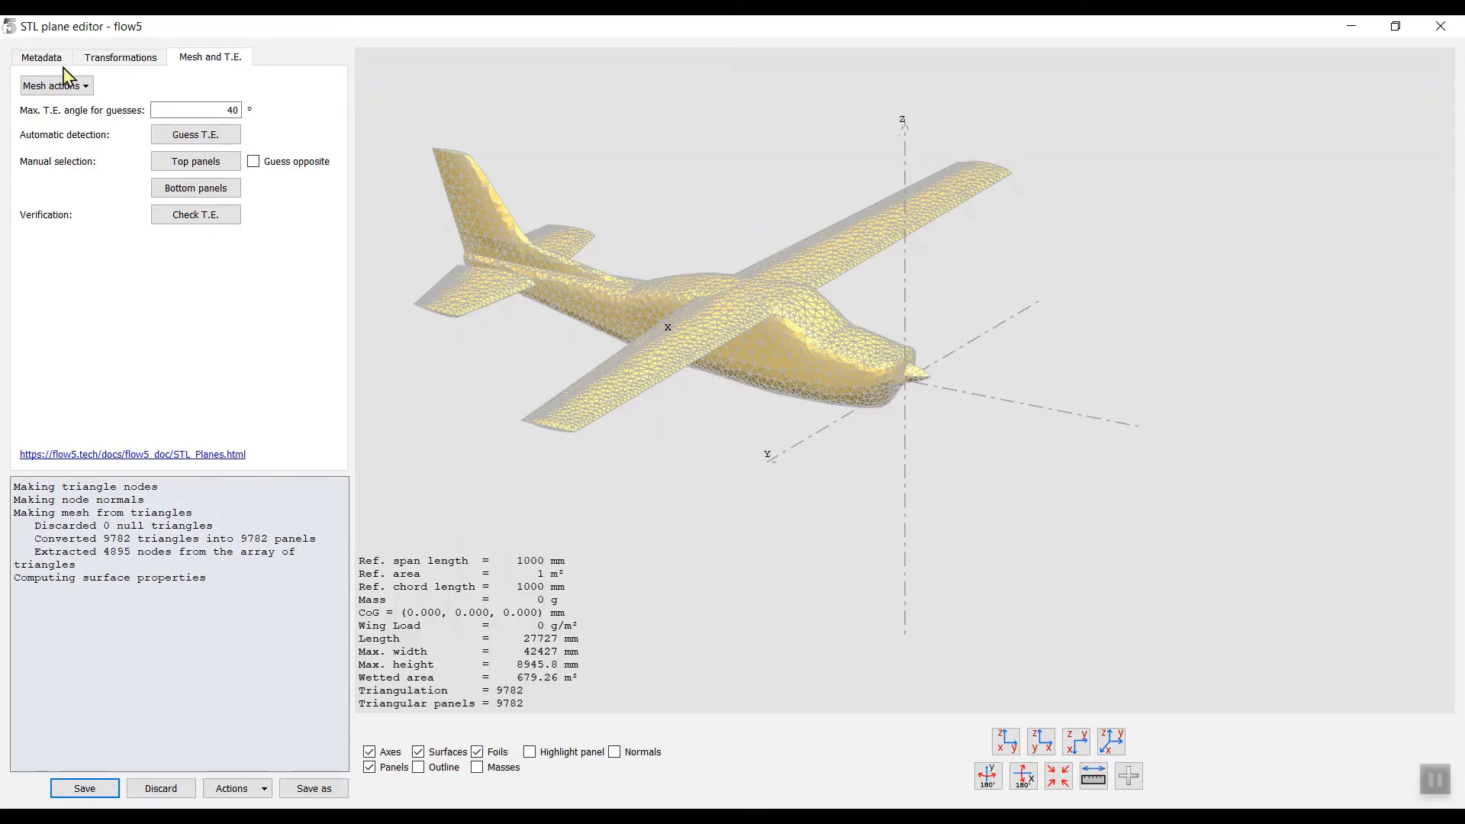
Step: Rename the imported plane as Cessna STL Plane in its metadata
{"action": "left_click", "coordinate": [42, 58]}
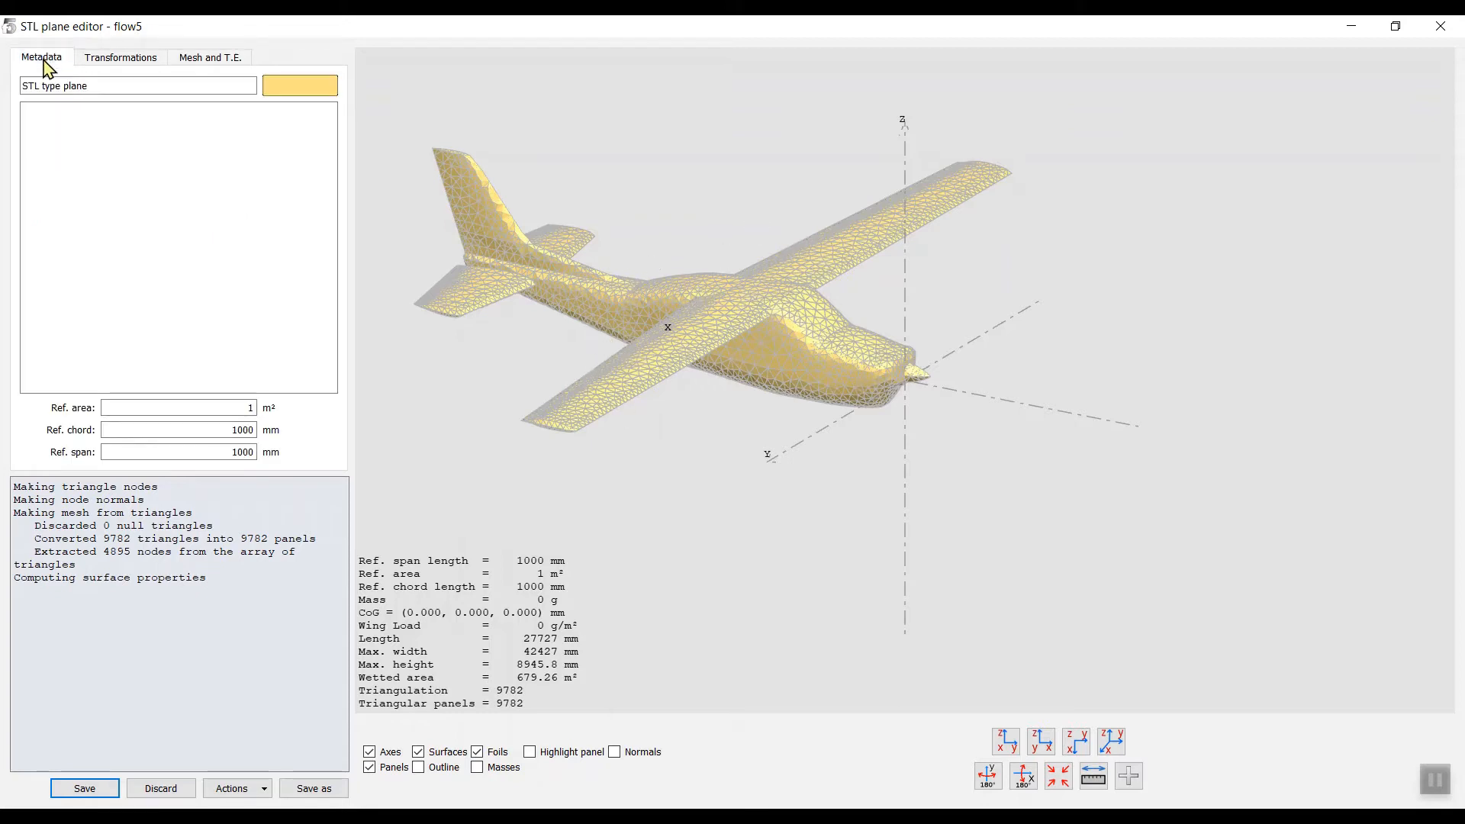
{"action": "triple_click", "coordinate": [90, 86]}
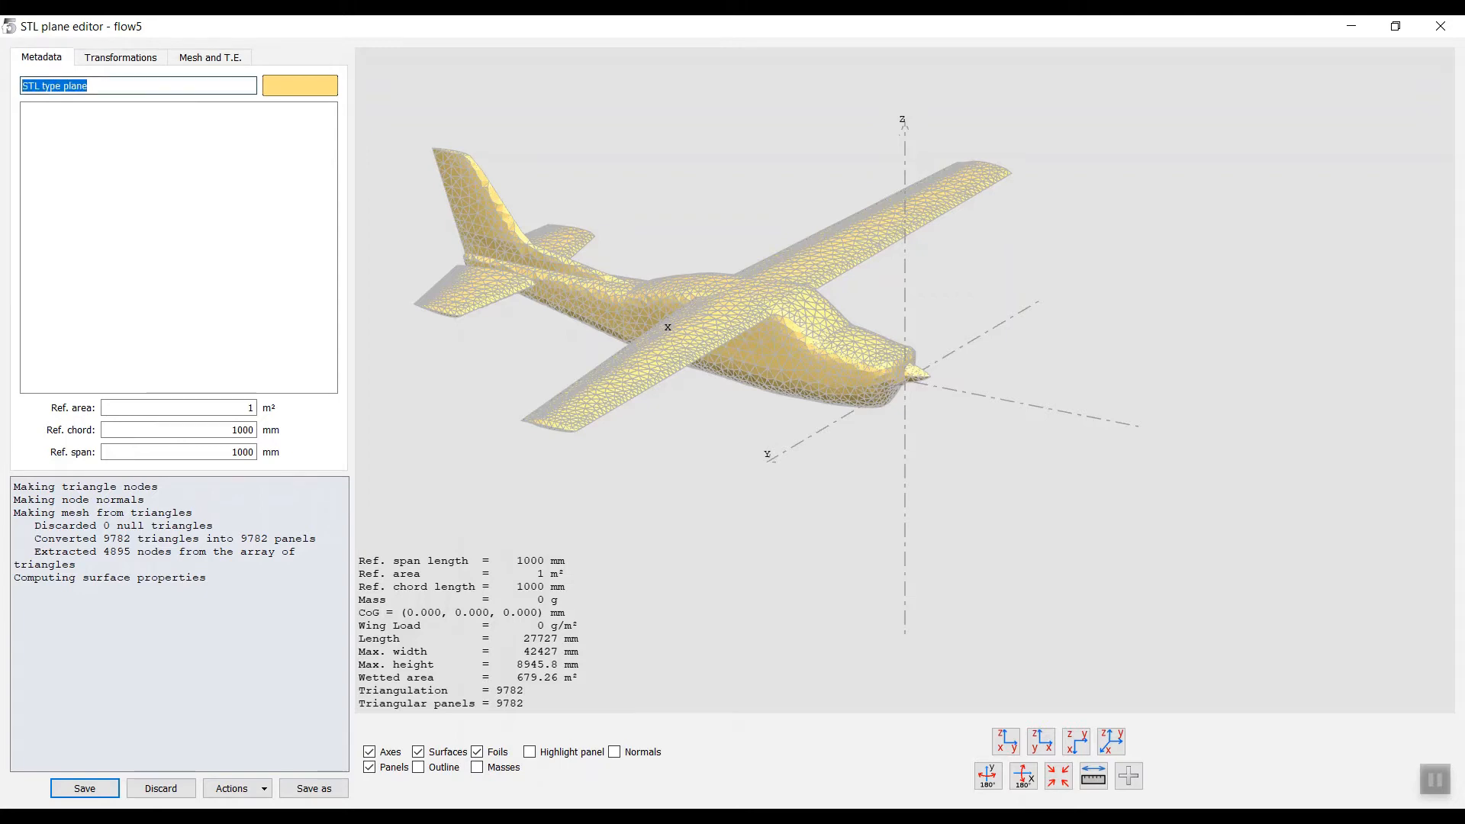
{"action": "type", "text": "Cessna"}
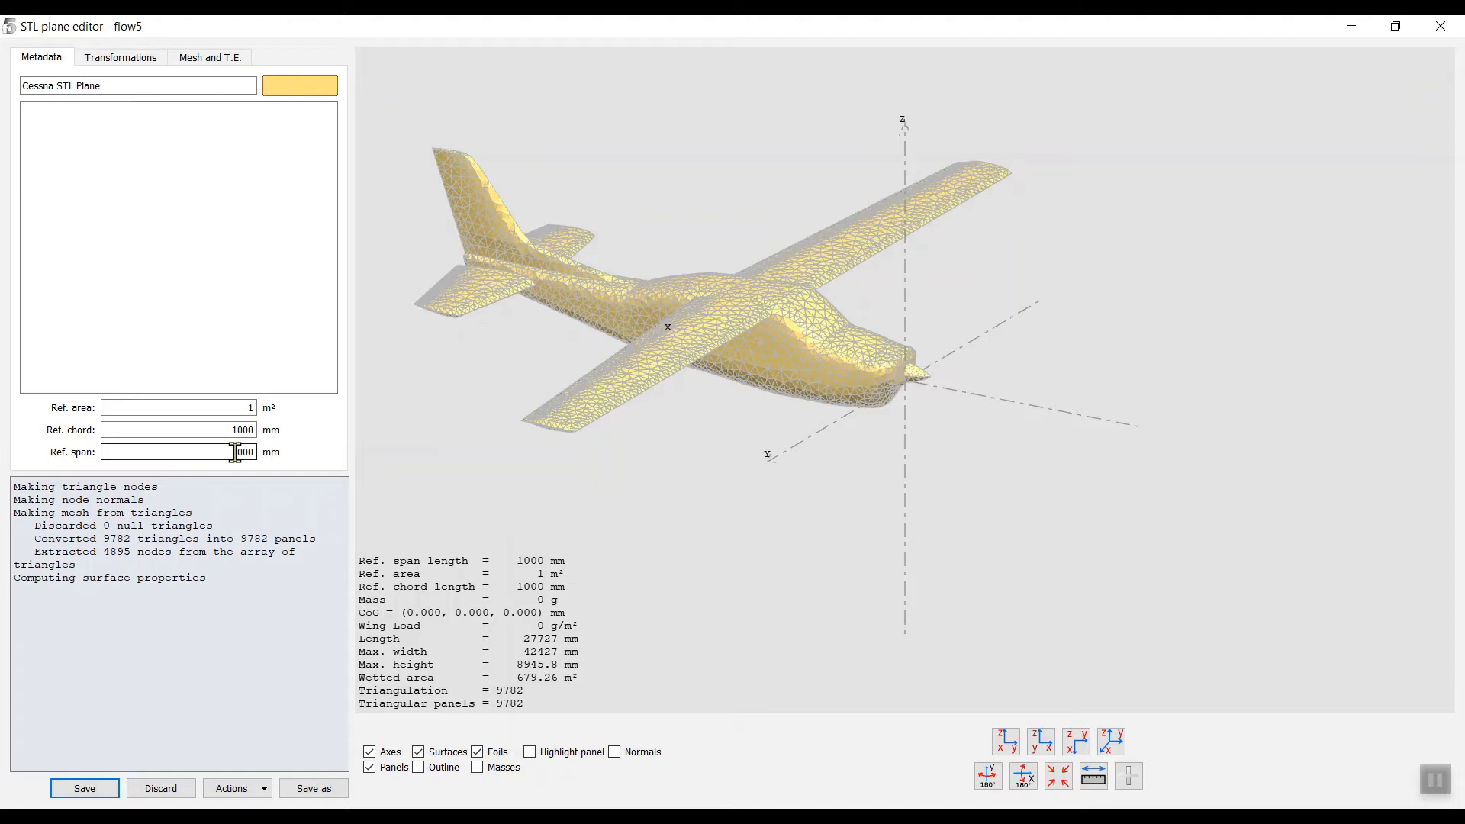
Step: Examine the transformation options with scale factor 1, and check the plane's orientation against the axes from above and from the side
{"action": "left_click", "coordinate": [141, 66]}
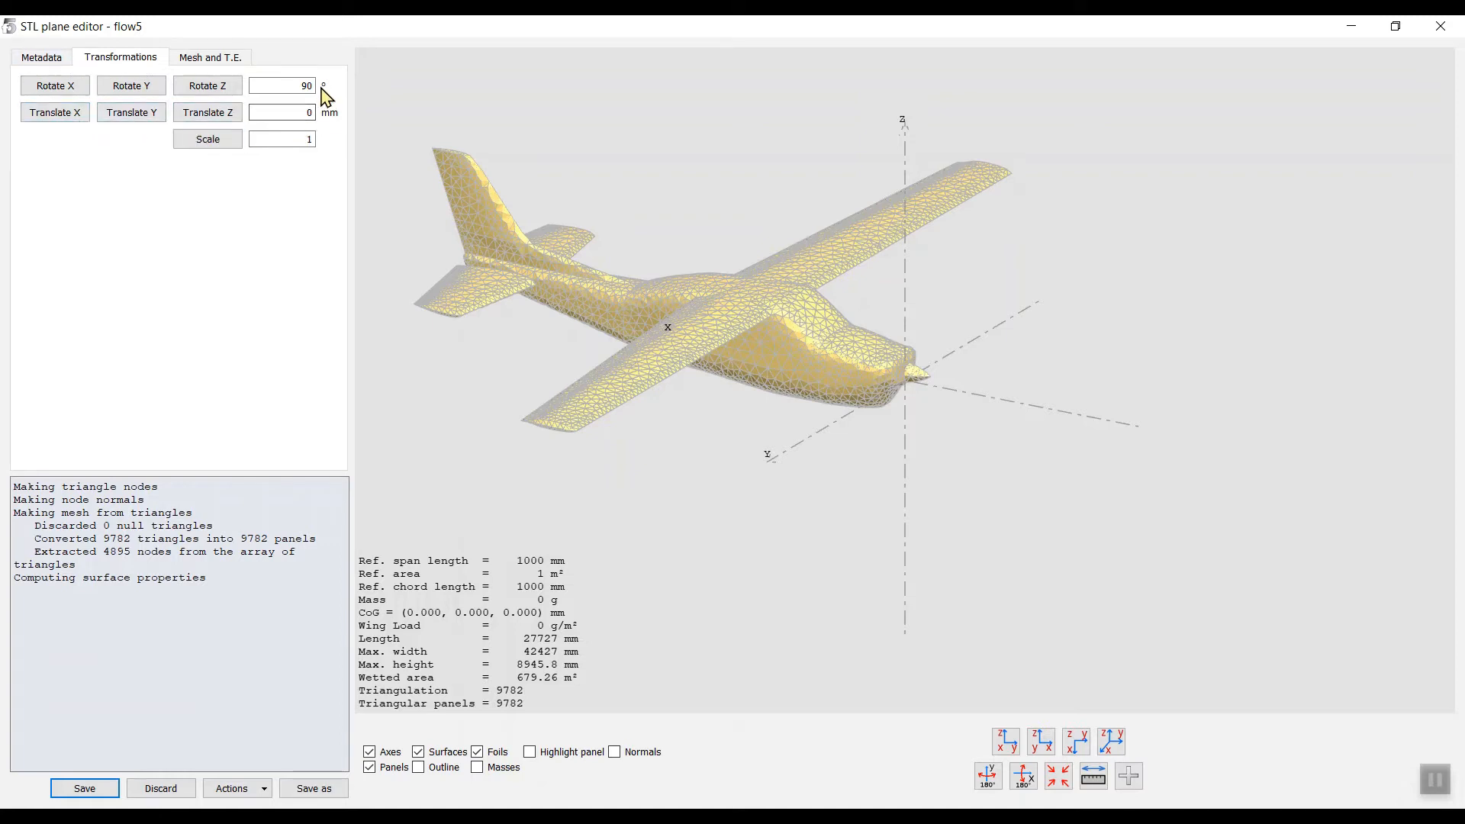
{"action": "double_click", "coordinate": [299, 138]}
{"action": "key", "text": "BackSpace"}
{"action": "type", "text": "1"}
{"action": "left_click", "coordinate": [1076, 740]}
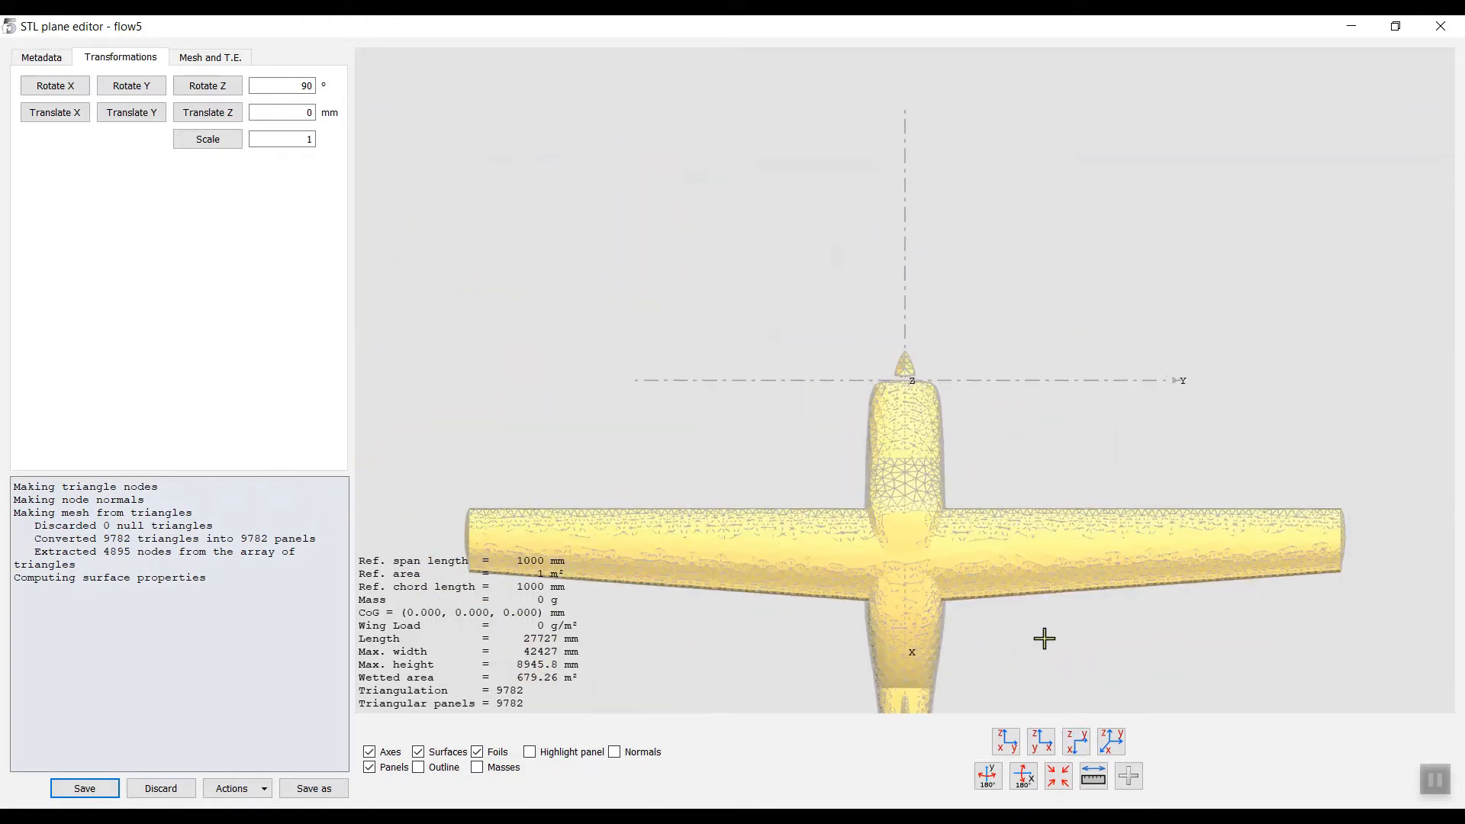
{"action": "left_click_drag", "start_coordinate": [1027, 445], "coordinate": [971, 237]}
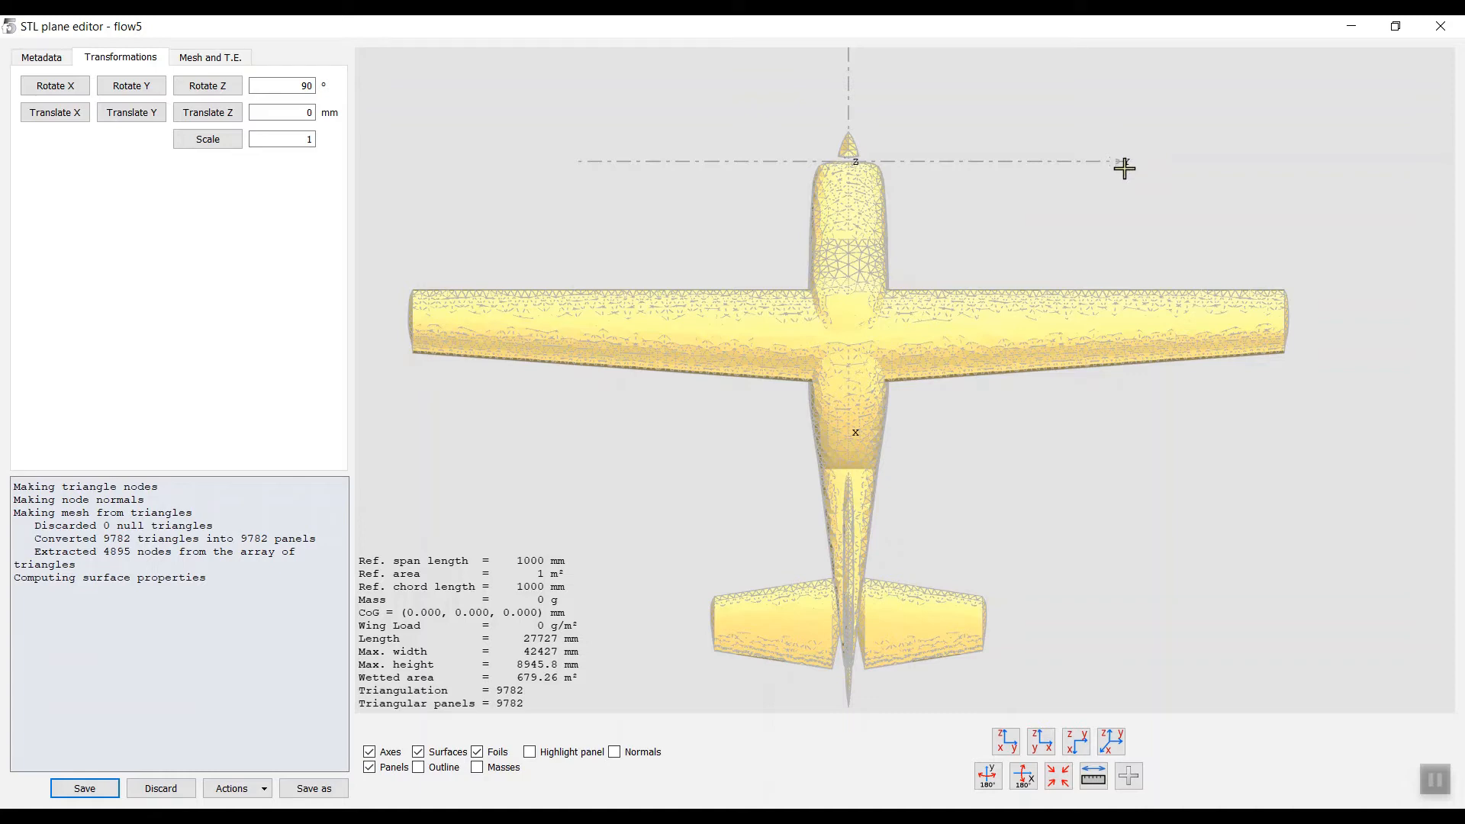
{"action": "left_click", "coordinate": [1043, 744]}
{"action": "left_click_drag", "start_coordinate": [1011, 318], "coordinate": [833, 548]}
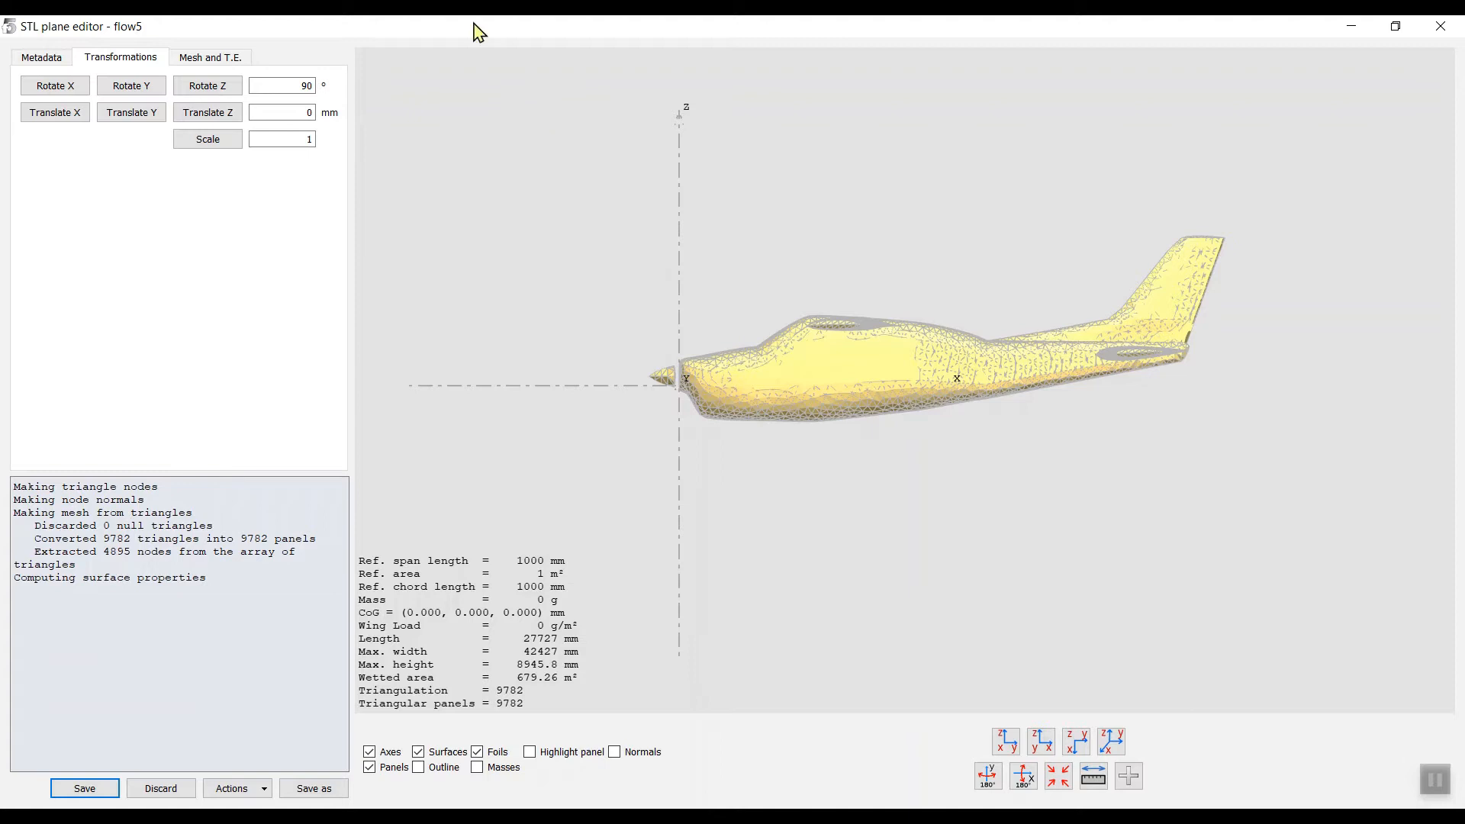
{"action": "left_click", "coordinate": [228, 148]}
{"action": "left_click", "coordinate": [1074, 741]}
{"action": "left_click_drag", "start_coordinate": [834, 628], "coordinate": [1009, 369]}
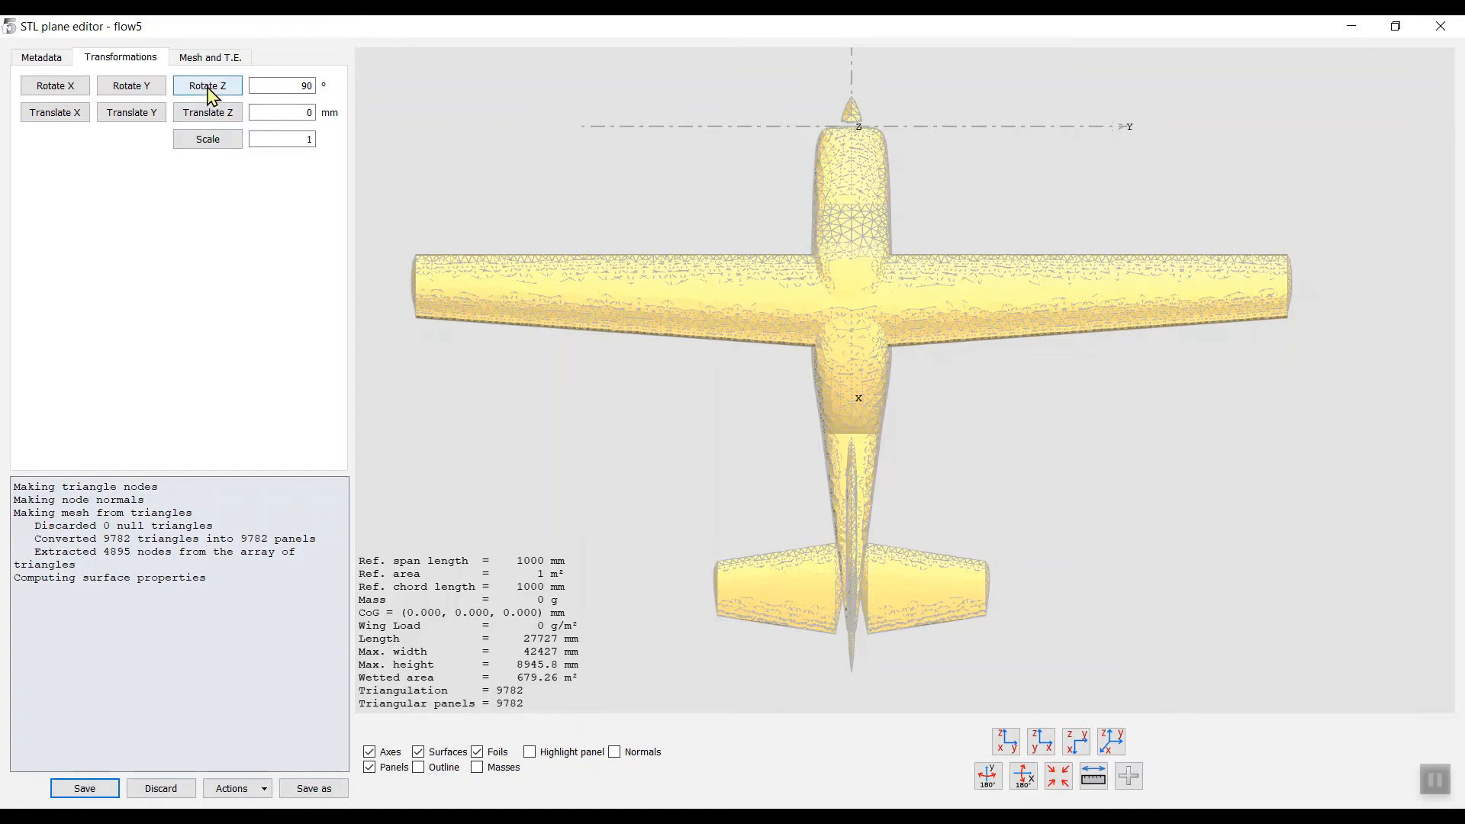
Step: Rotate the plane 45° about the Z axis and rotate it back by -45°
{"action": "left_click_drag", "start_coordinate": [294, 87], "coordinate": [334, 84]}
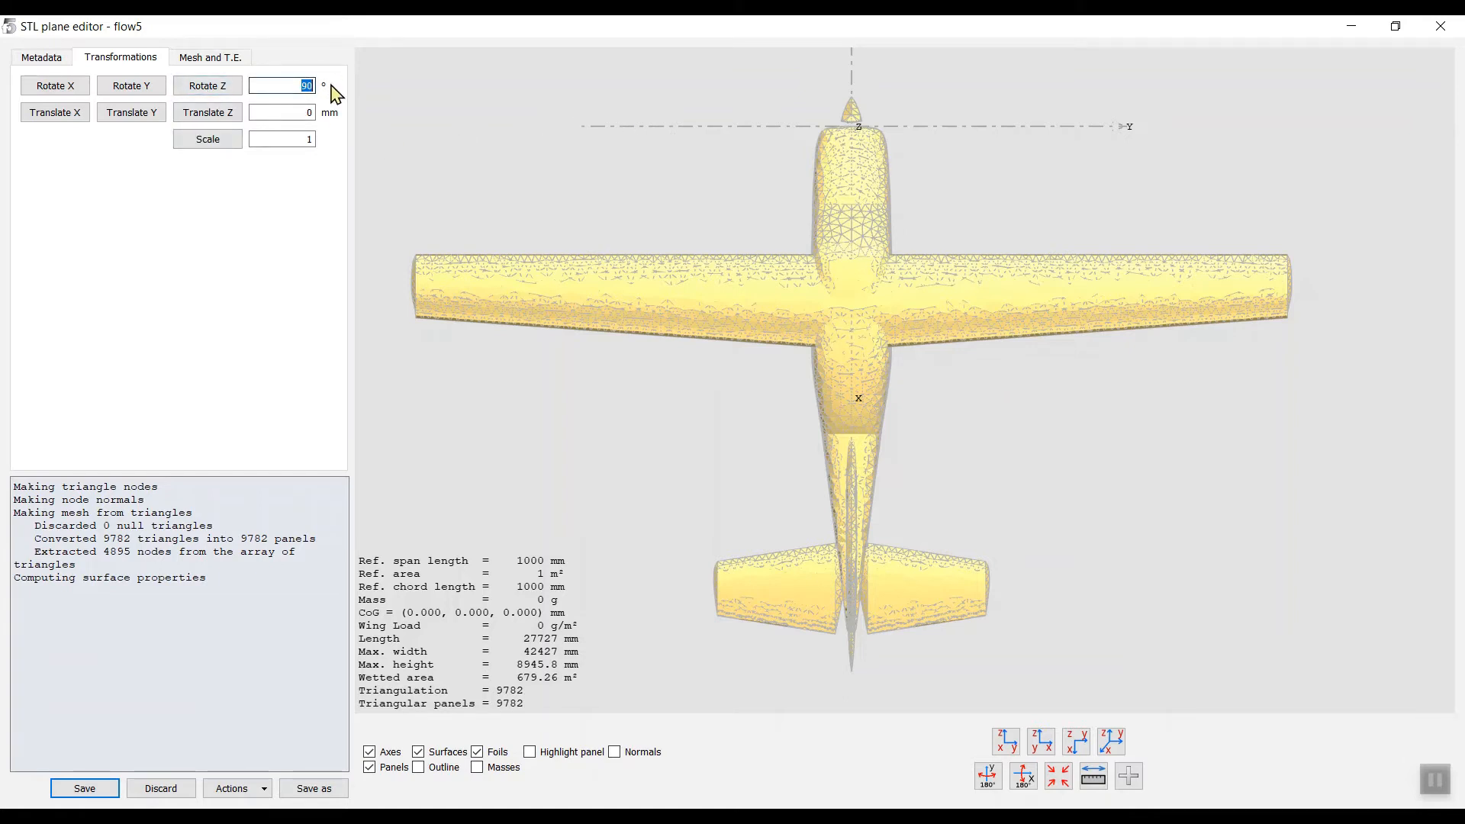
{"action": "type", "text": "45"}
{"action": "left_click", "coordinate": [220, 92]}
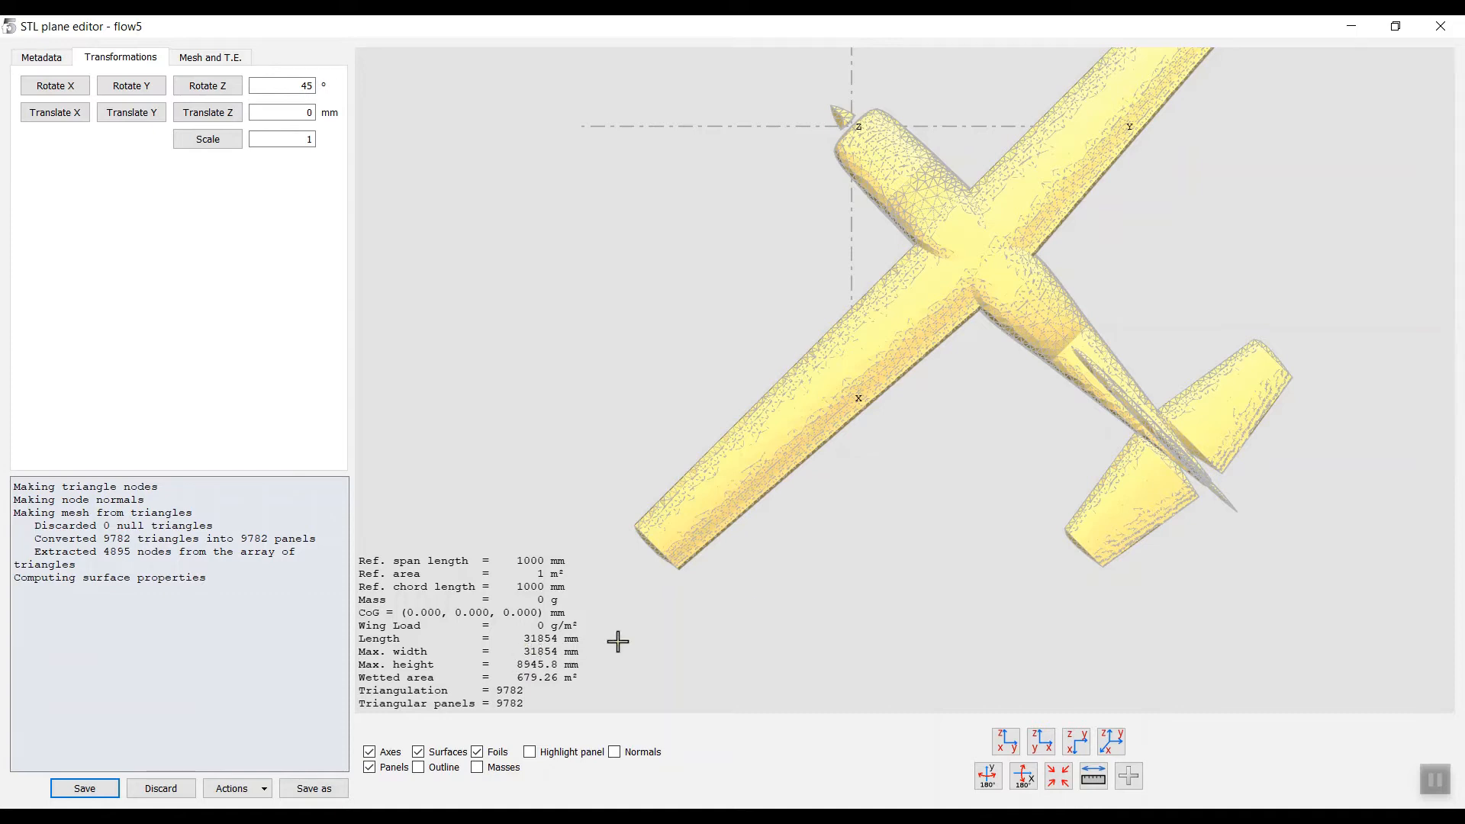
{"action": "left_click_drag", "start_coordinate": [1014, 529], "coordinate": [920, 625]}
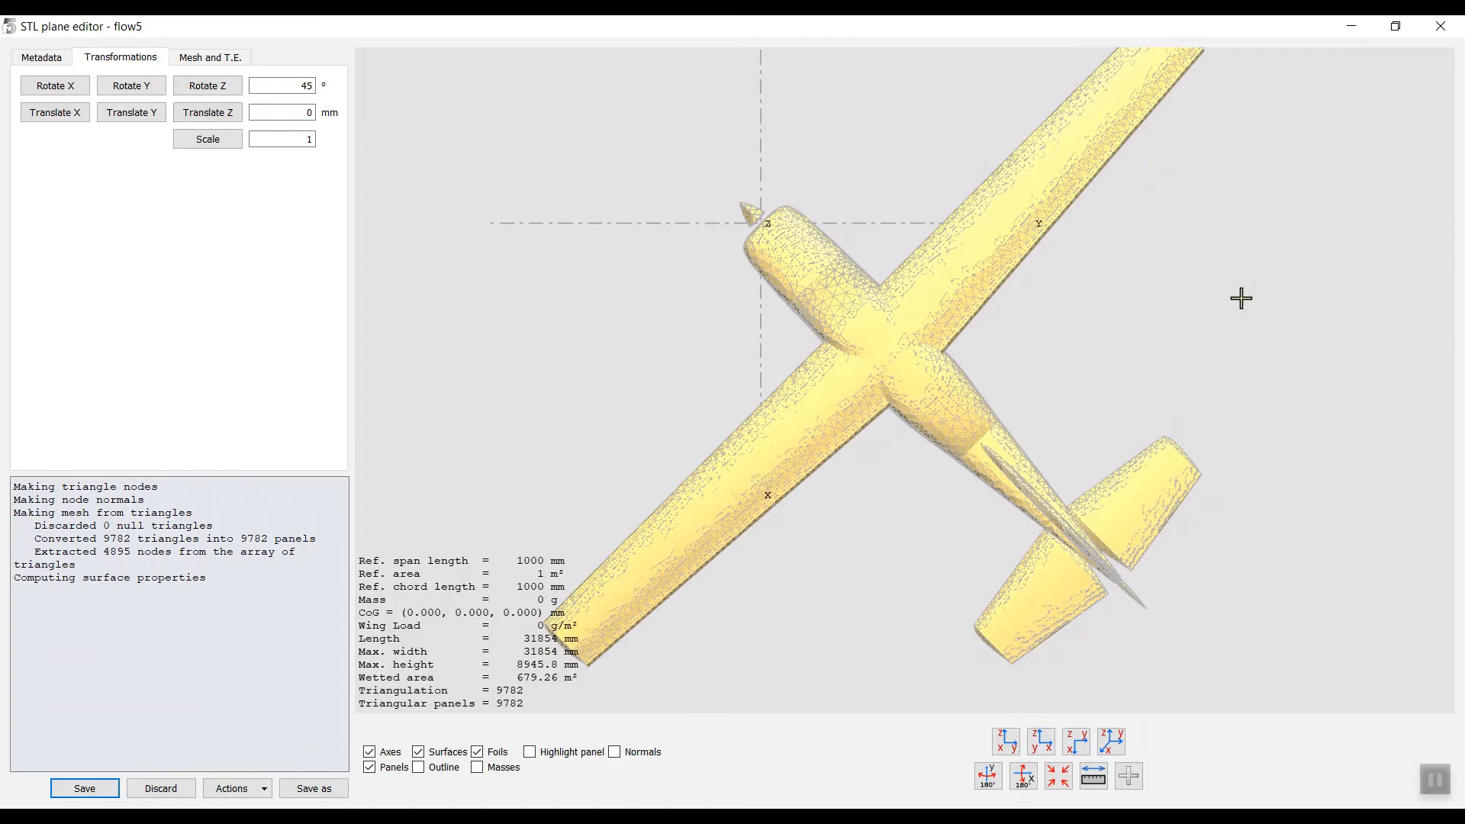
{"action": "left_click_drag", "start_coordinate": [1243, 298], "coordinate": [1182, 315]}
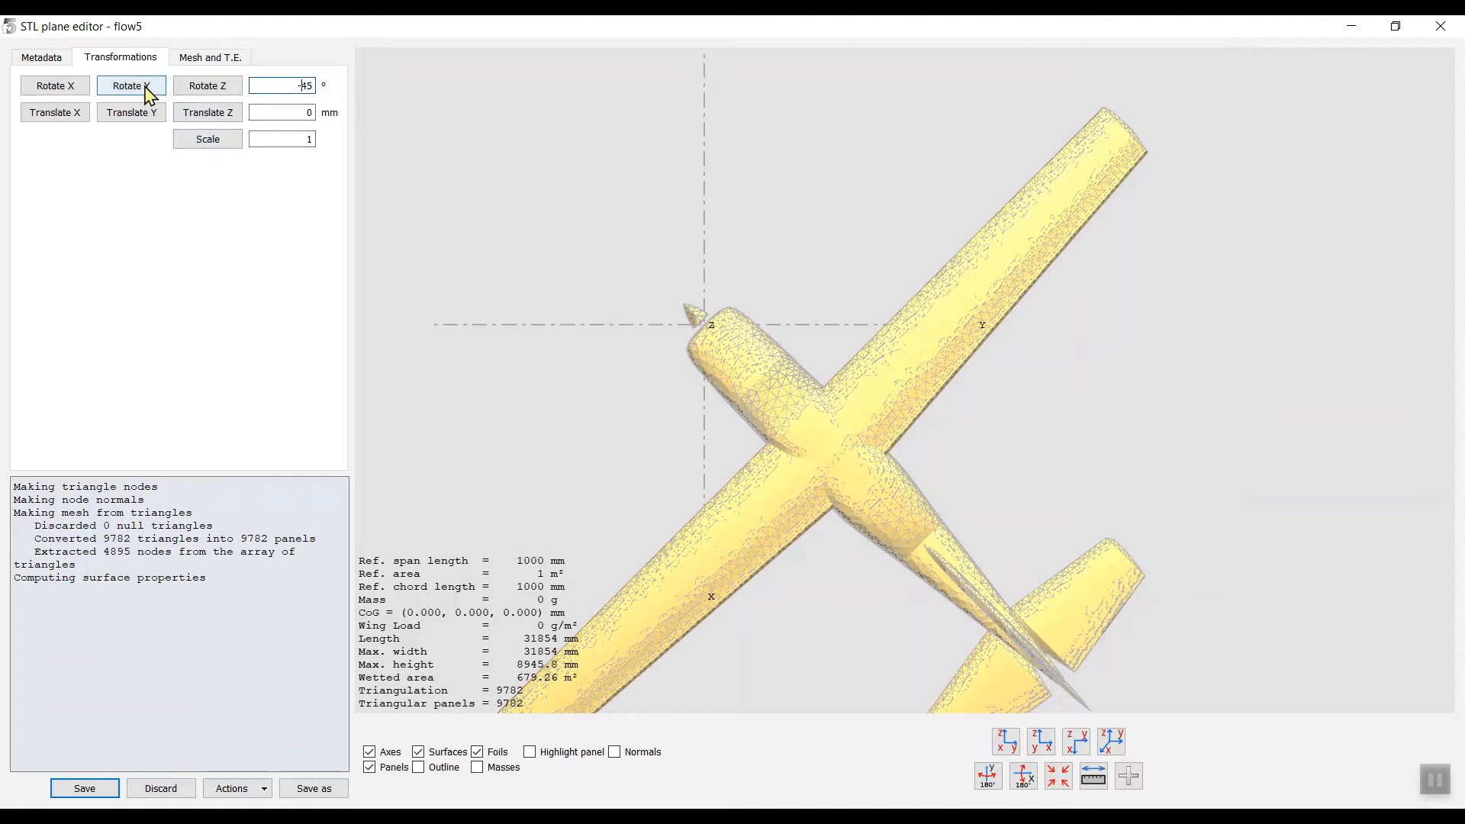
{"action": "left_click", "coordinate": [218, 93]}
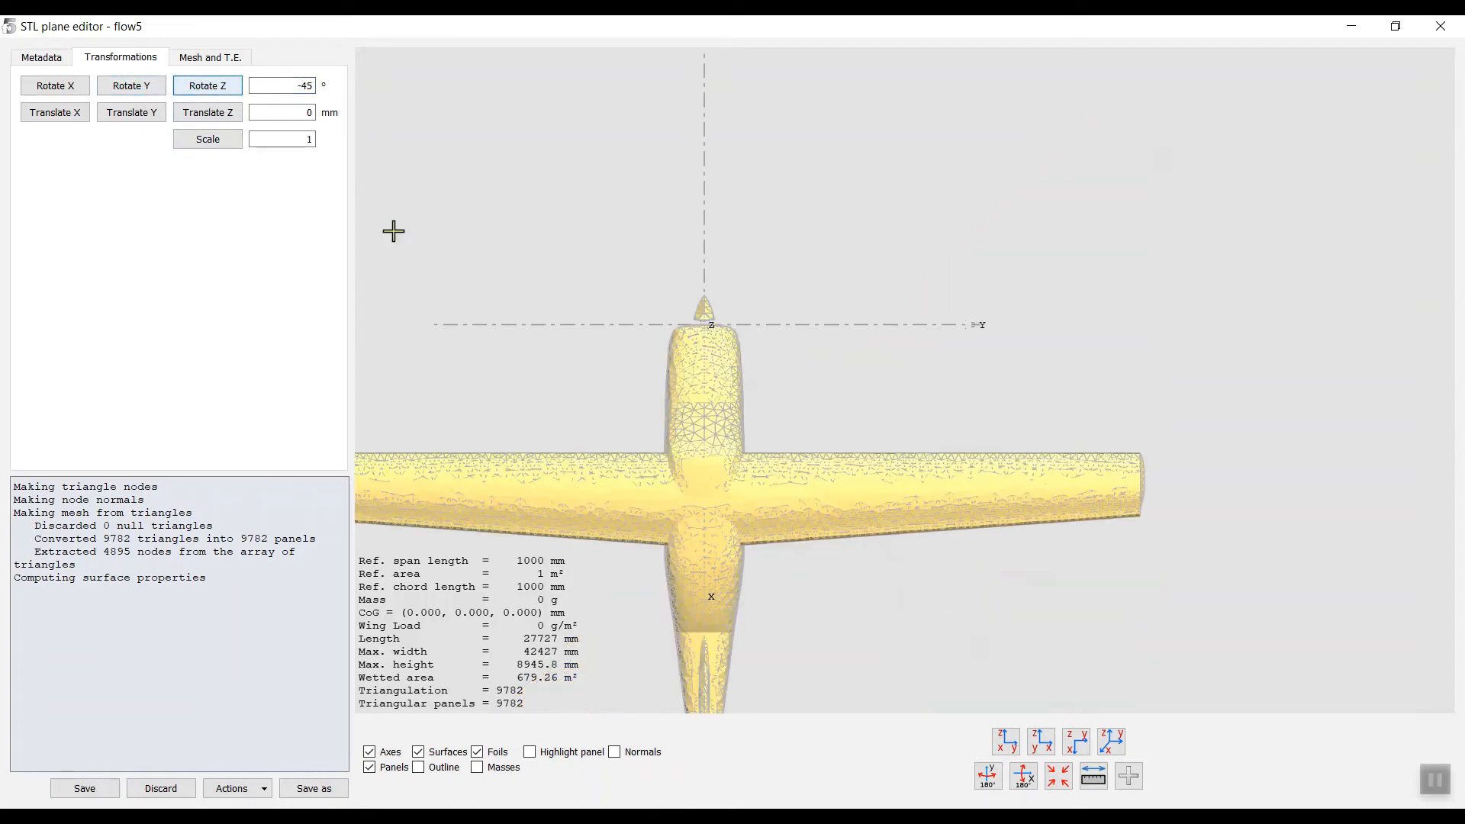
{"action": "left_click_drag", "start_coordinate": [834, 394], "coordinate": [1116, 171]}
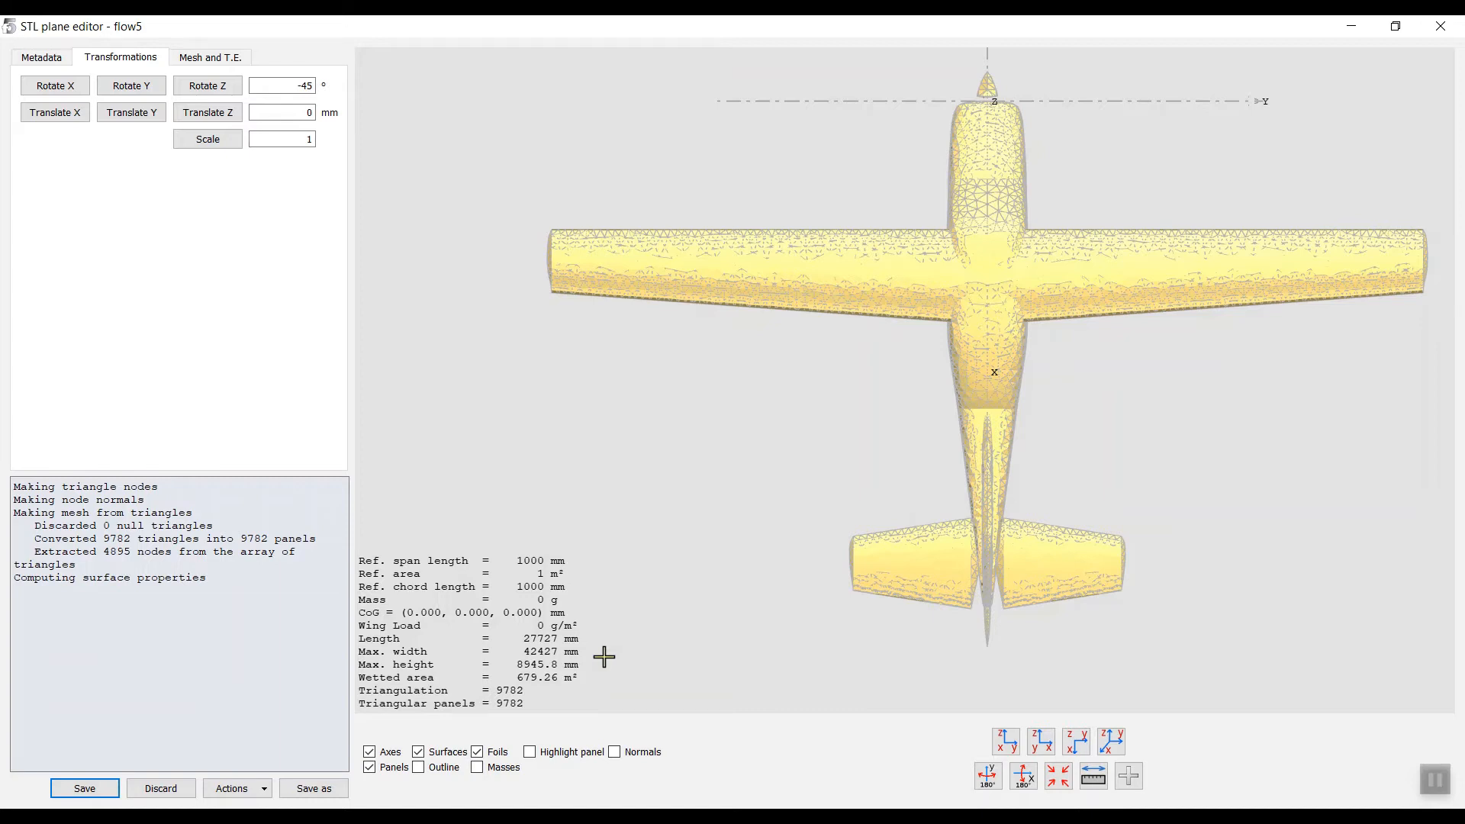
Step: Scale the plane by a factor of 0.3017 and fit it in the view
{"action": "double_click", "coordinate": [313, 138]}
{"action": "type", "text": ".3017"}
{"action": "left_click", "coordinate": [221, 143]}
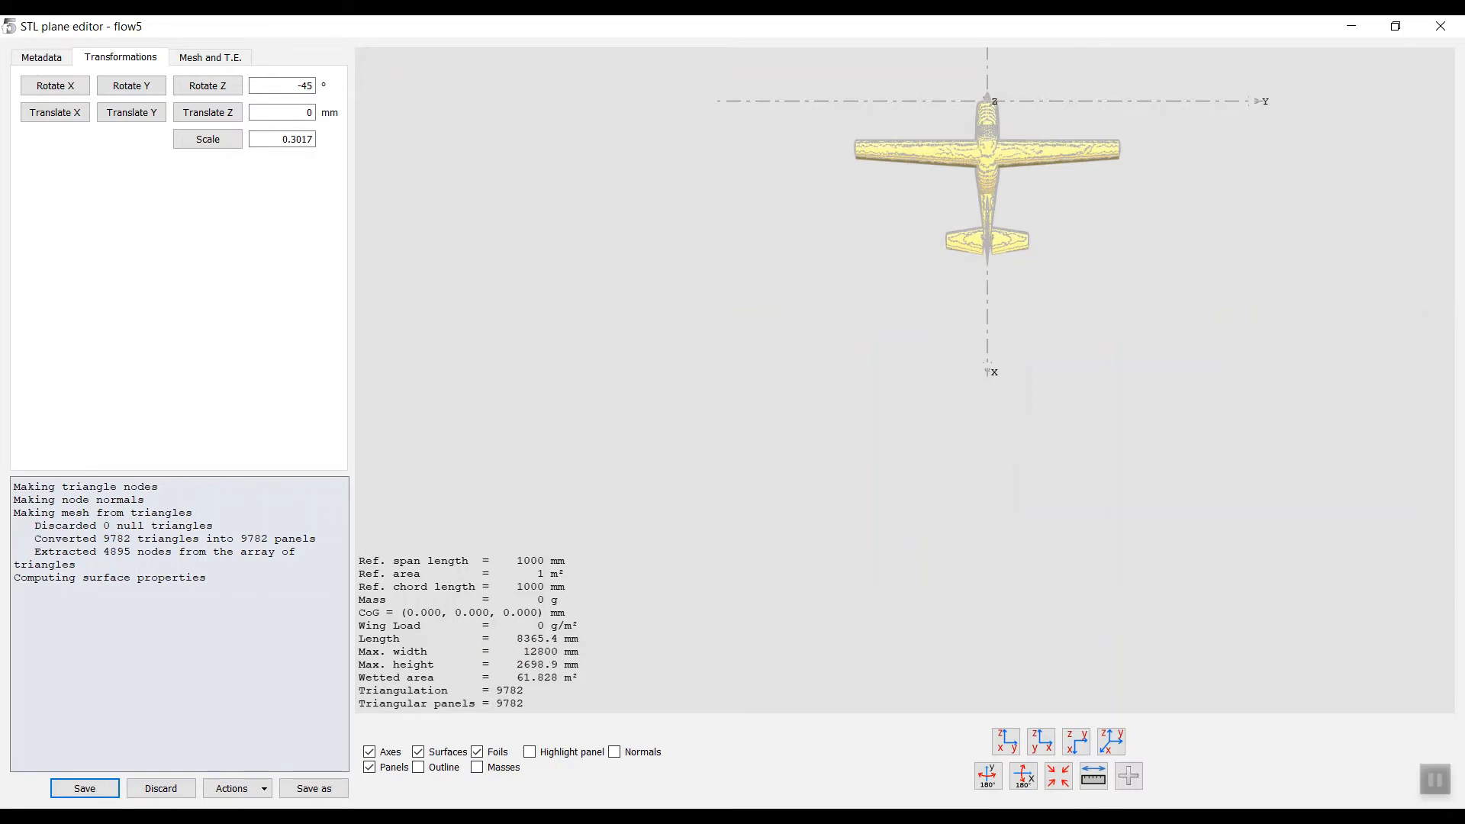
{"action": "left_click", "coordinate": [1058, 776]}
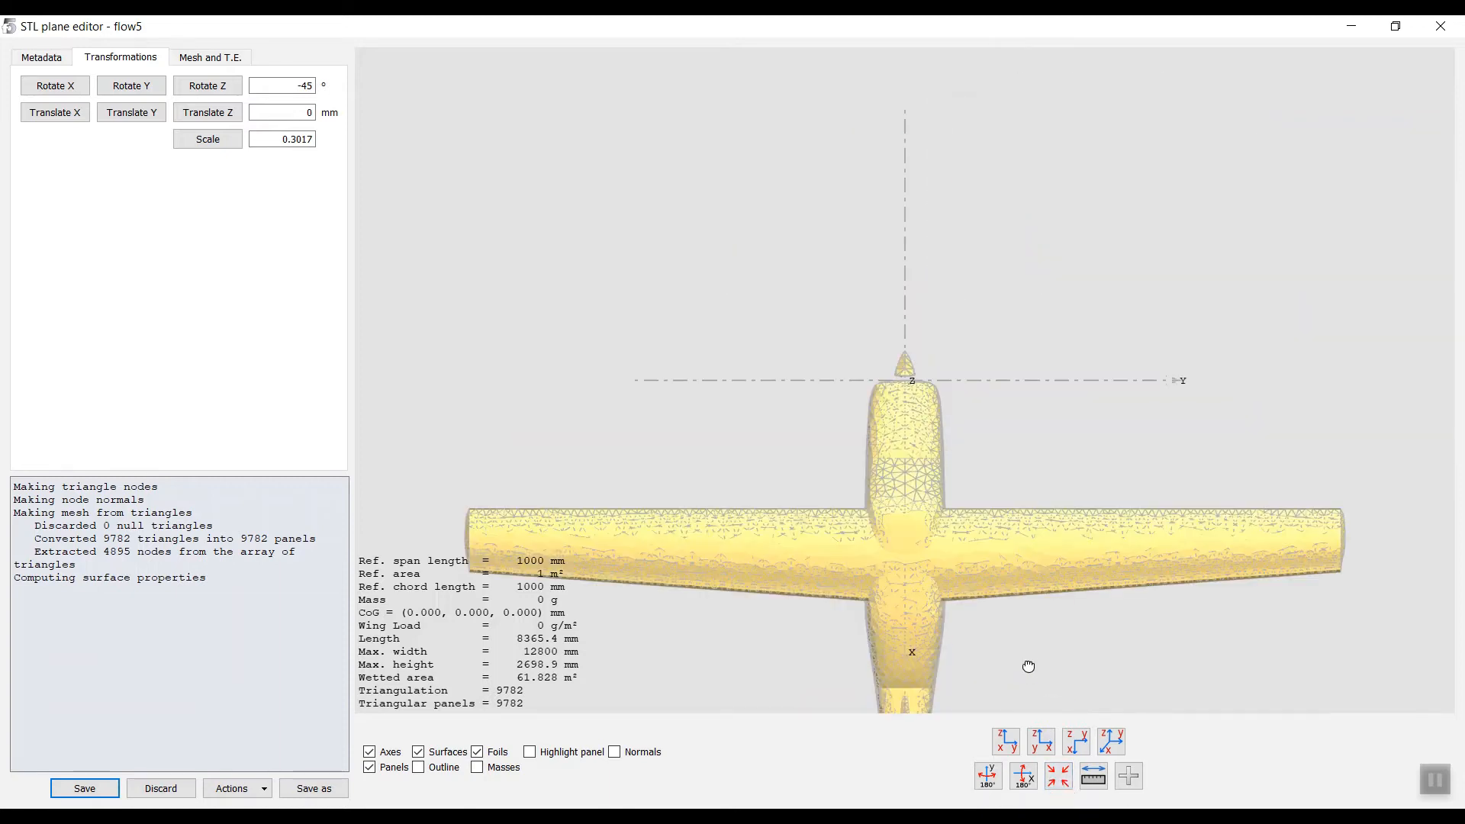
{"action": "middle_click_drag", "start_coordinate": [1029, 666], "coordinate": [1015, 452]}
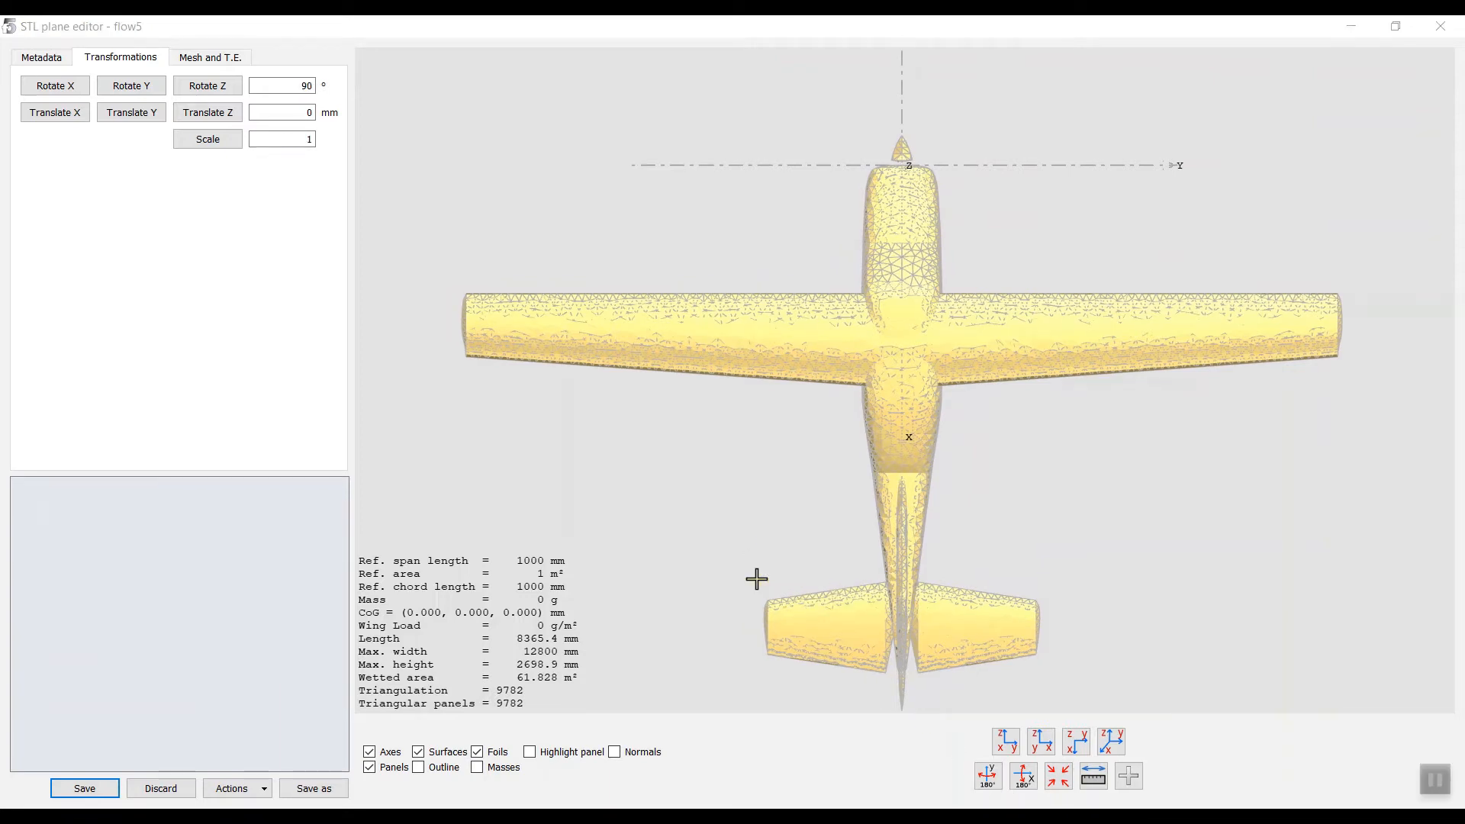
Step: Review the reference area, chord and span in the plane's metadata and save the plane
{"action": "left_click", "coordinate": [53, 58]}
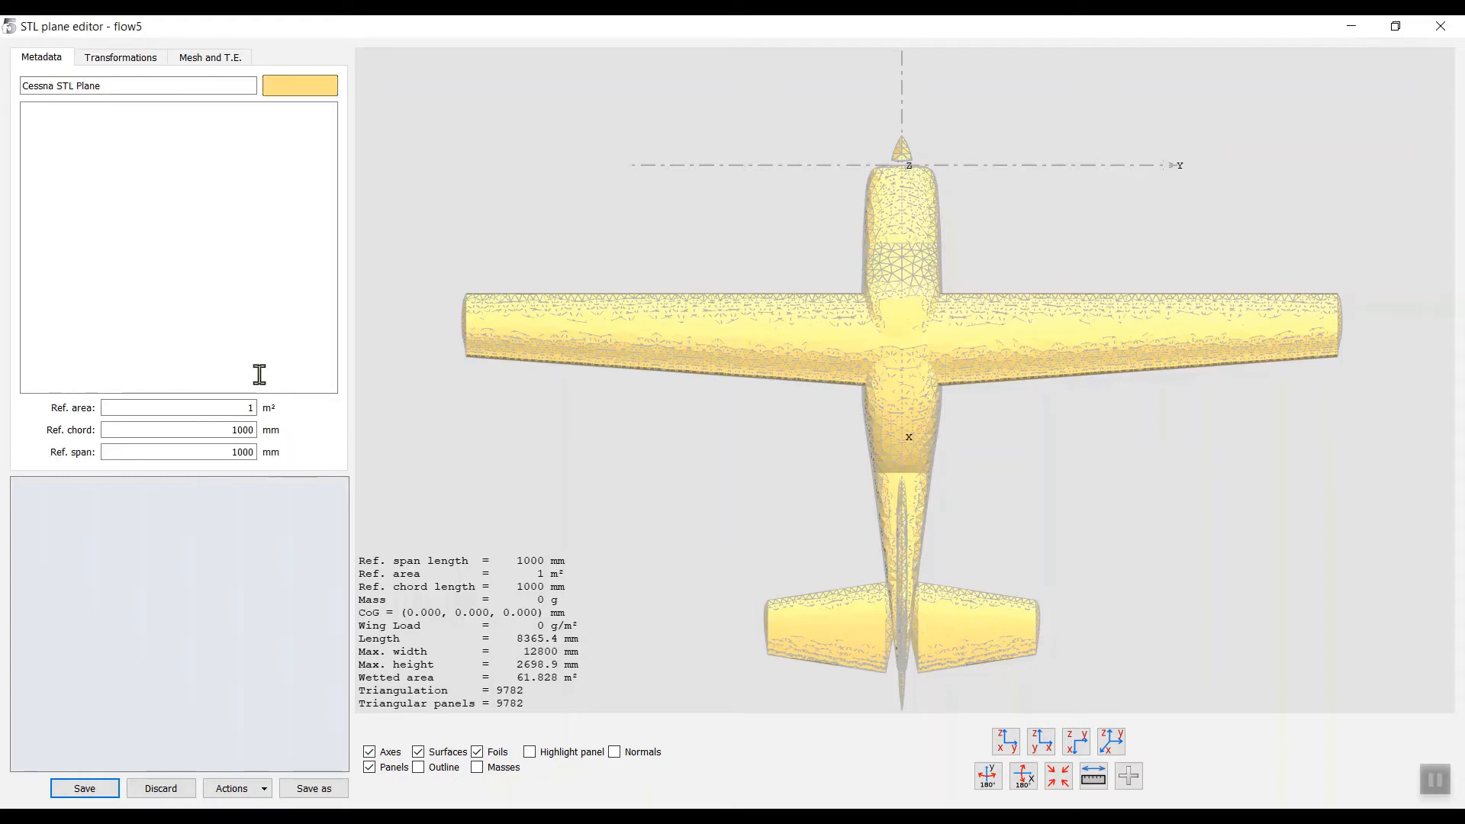
{"action": "left_click", "coordinate": [108, 453]}
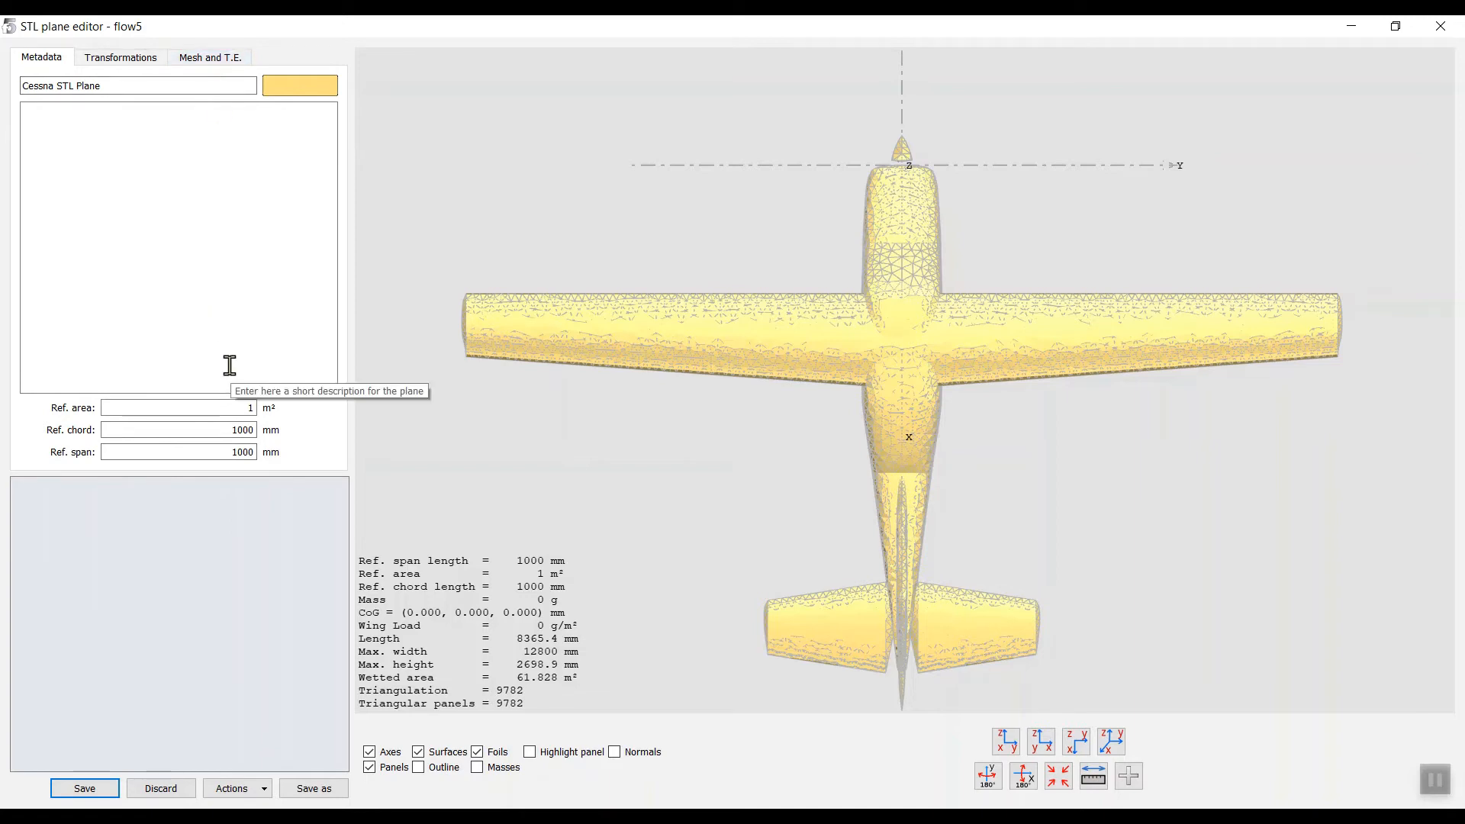
{"action": "left_click", "coordinate": [85, 788]}
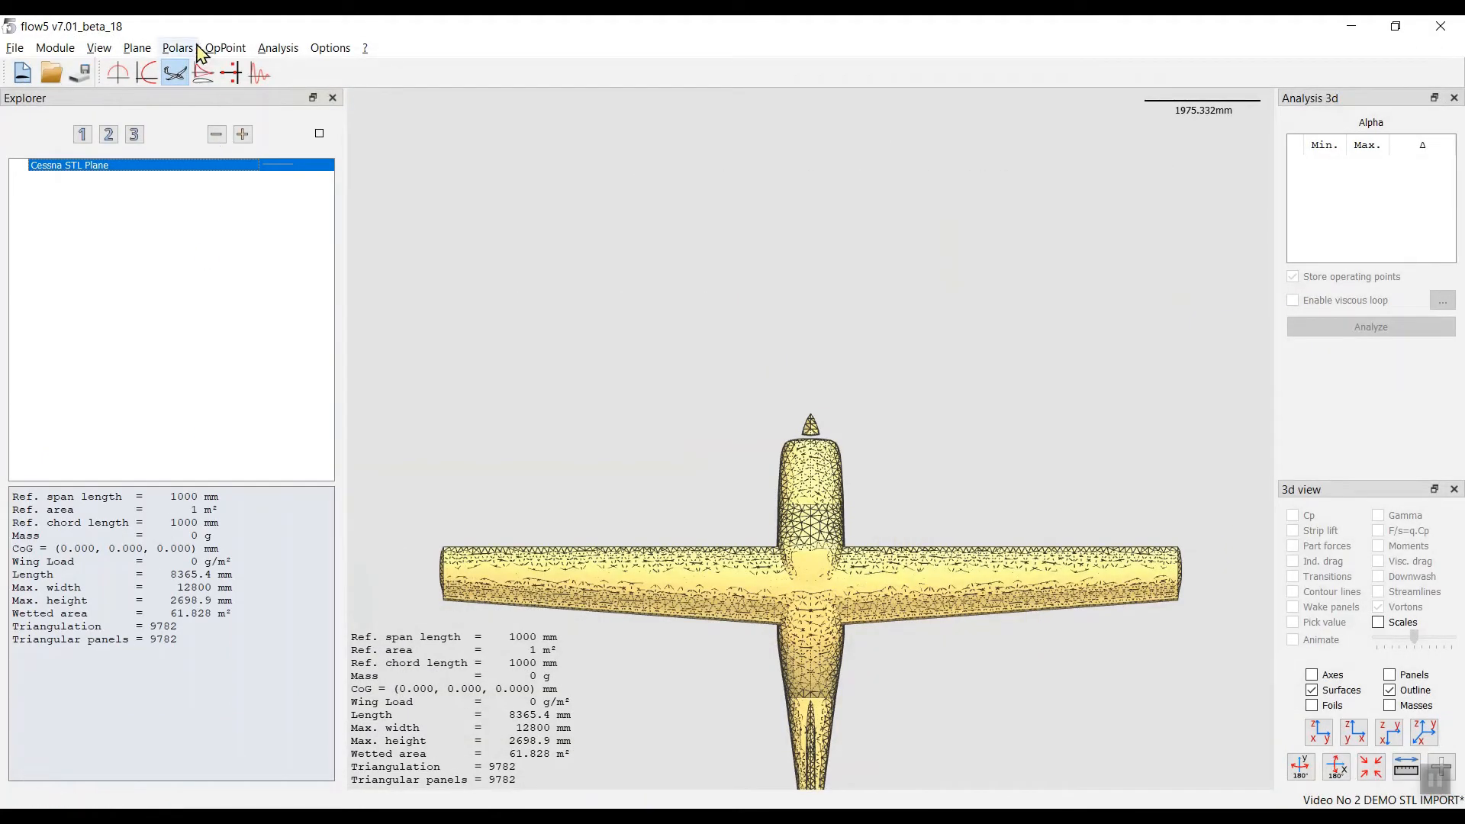
Step: Define a new Xfl-type plane and open its main wing for advanced editing
{"action": "left_click", "coordinate": [137, 48]}
{"action": "left_click", "coordinate": [156, 72]}
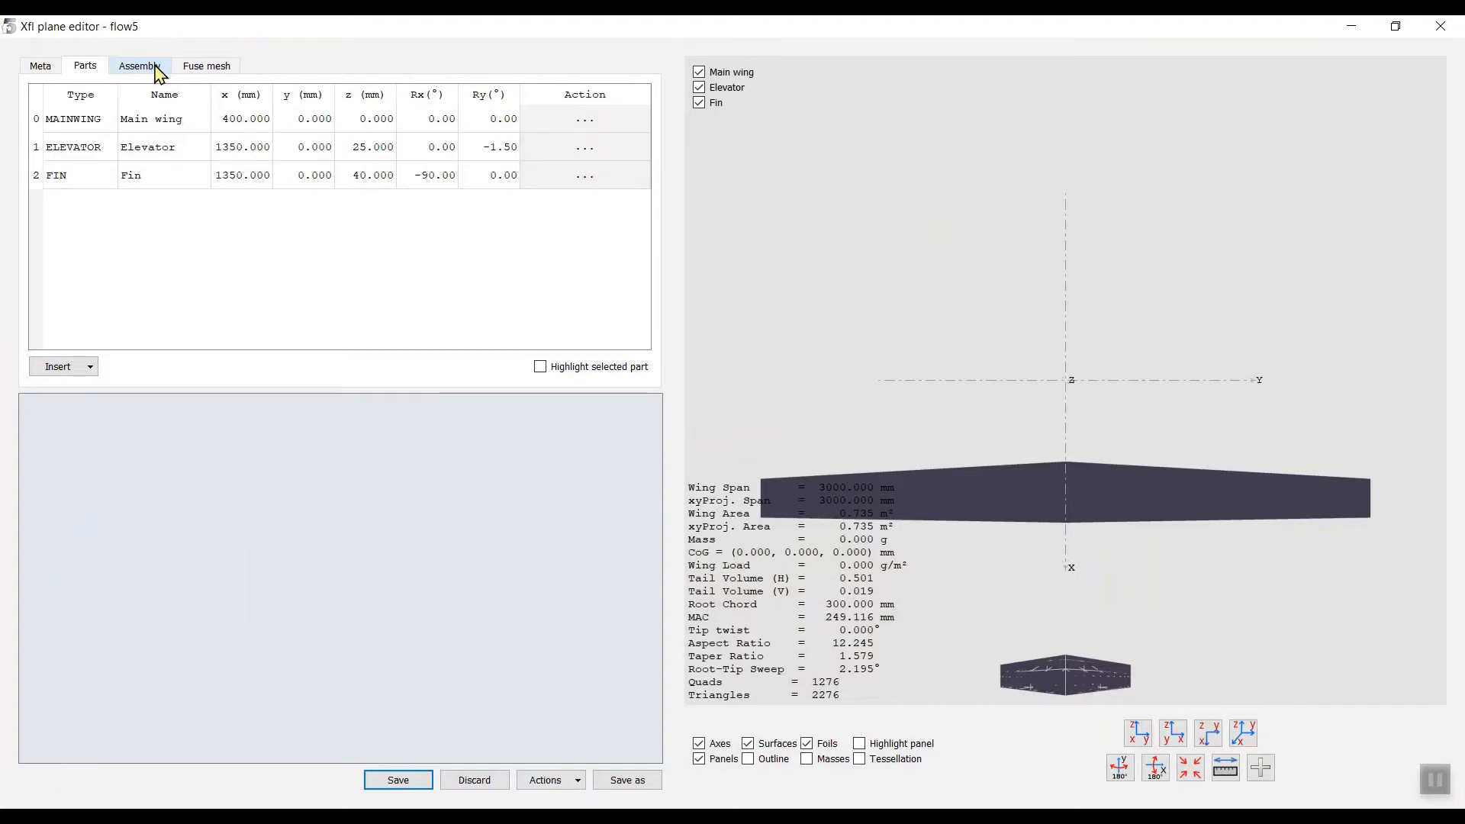
{"action": "left_click", "coordinate": [597, 128]}
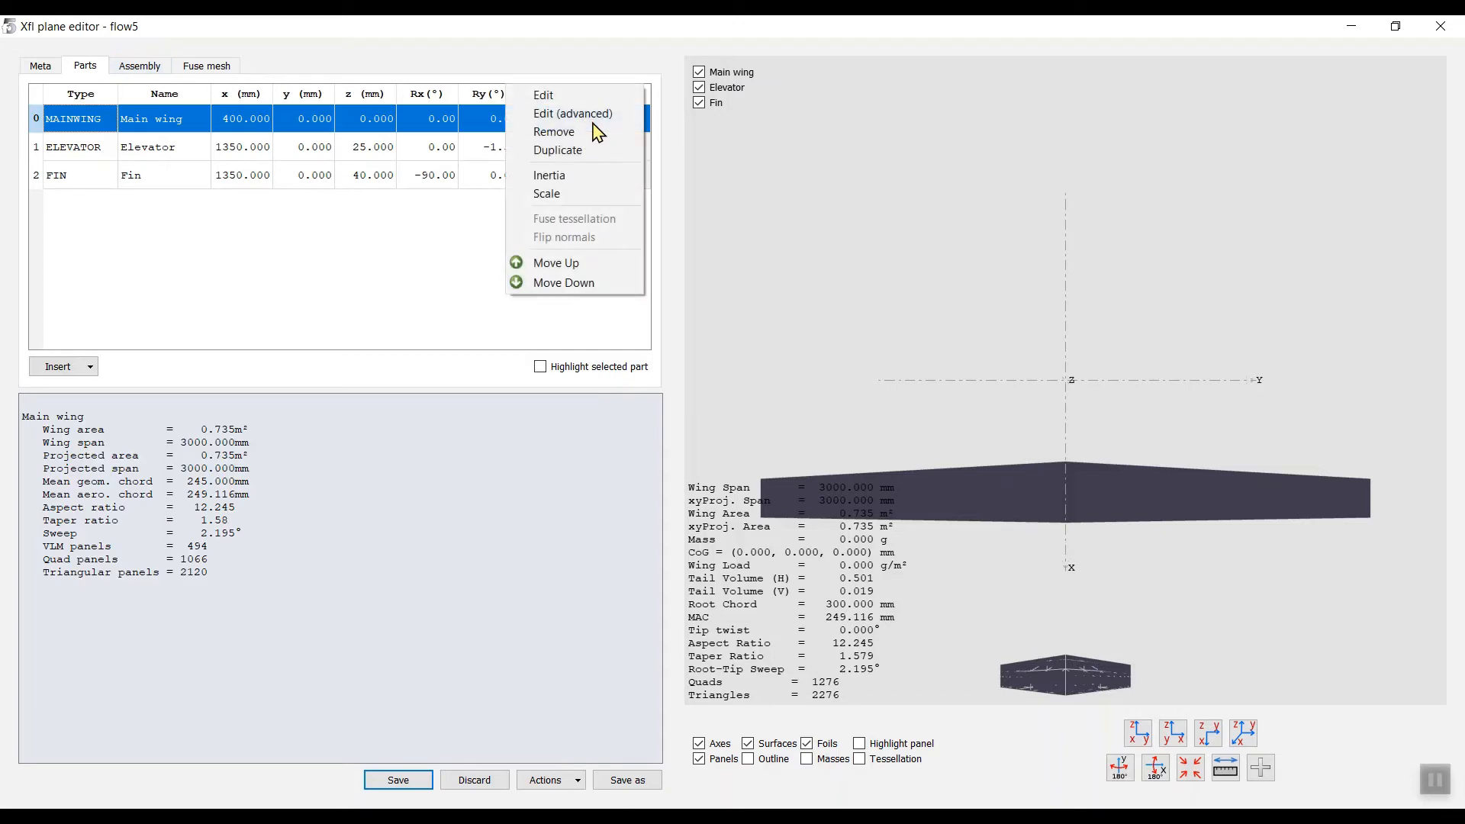
{"action": "left_click", "coordinate": [562, 113]}
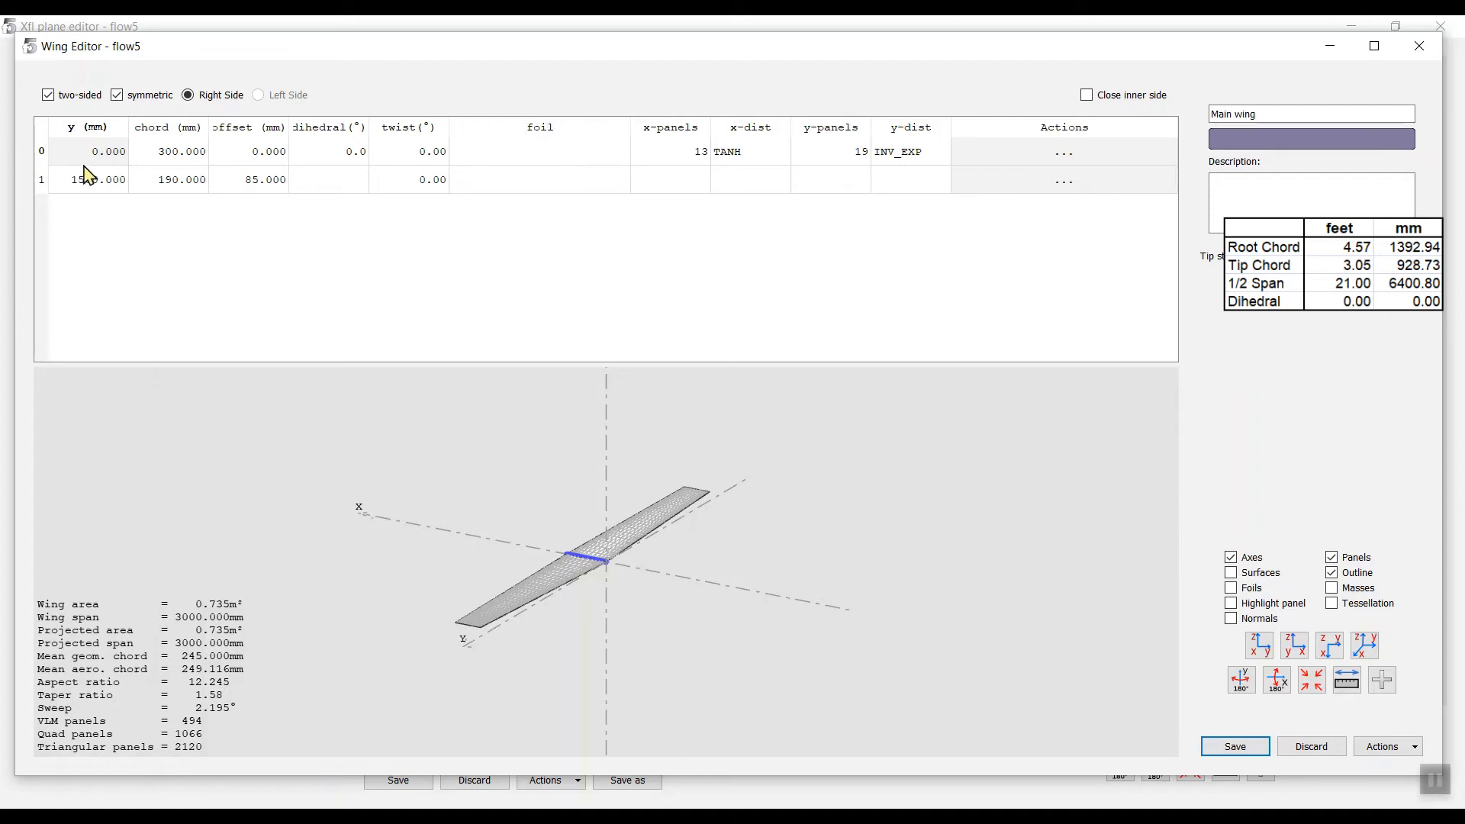
Step: Set the main wing's root chord to 1393 mm, its tip chord to 928.7 mm and the tip section's y position to 6401 mm
{"action": "double_click", "coordinate": [168, 152]}
{"action": "type", "text": "1393"}
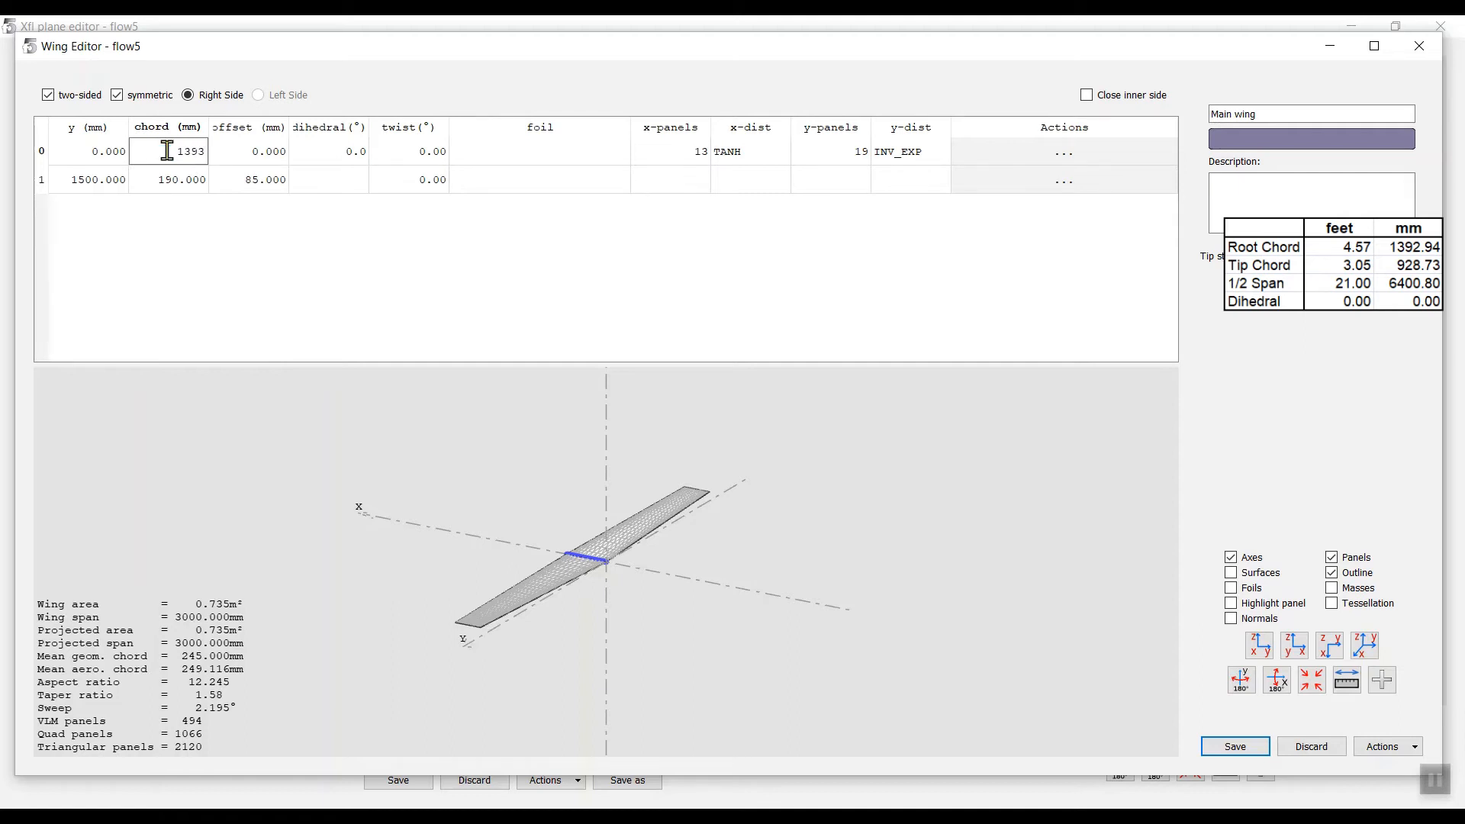
{"action": "double_click", "coordinate": [198, 179]}
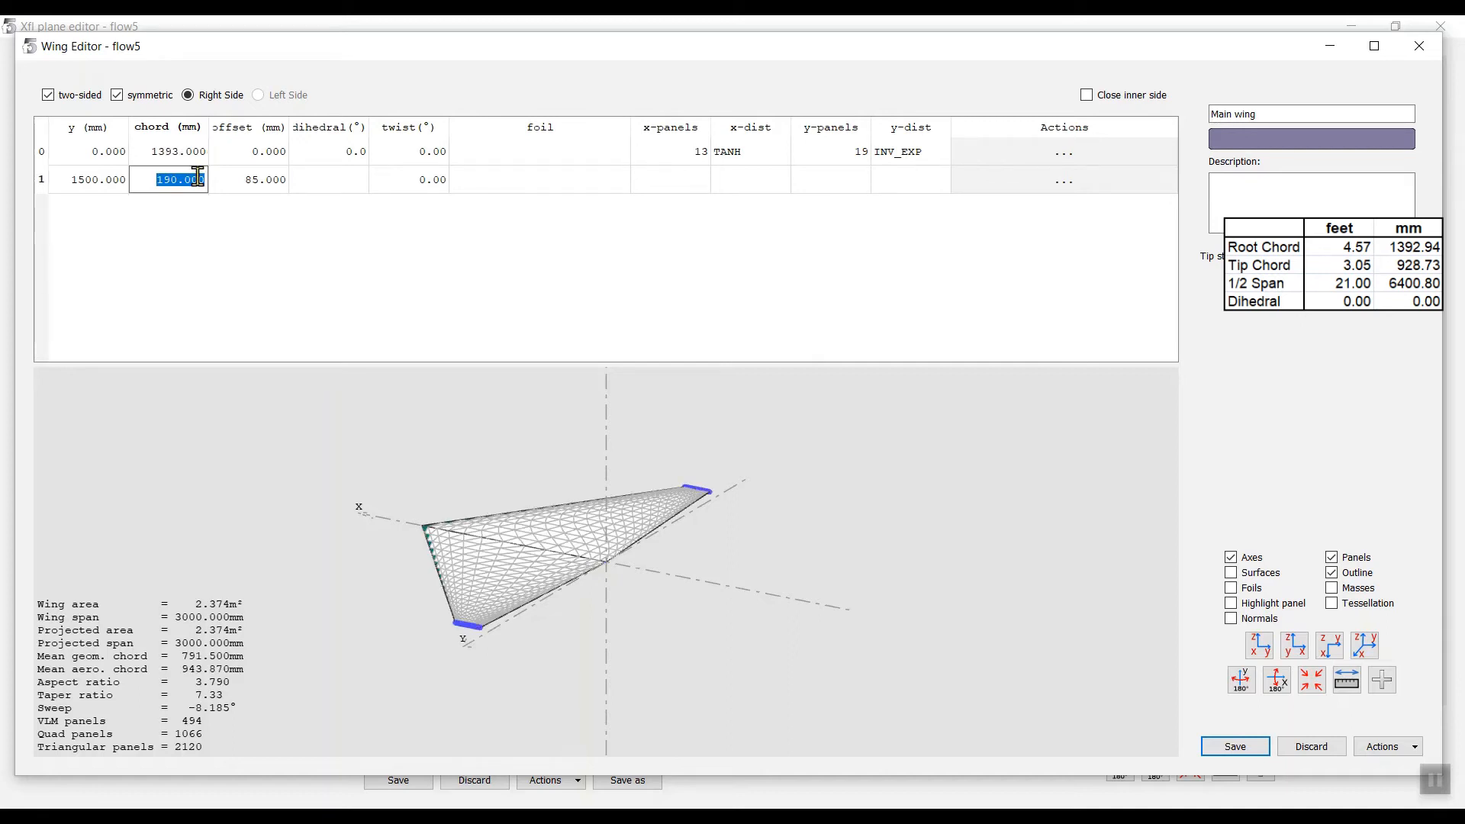
{"action": "key", "text": "BackSpace"}
{"action": "type", "text": "928.7"}
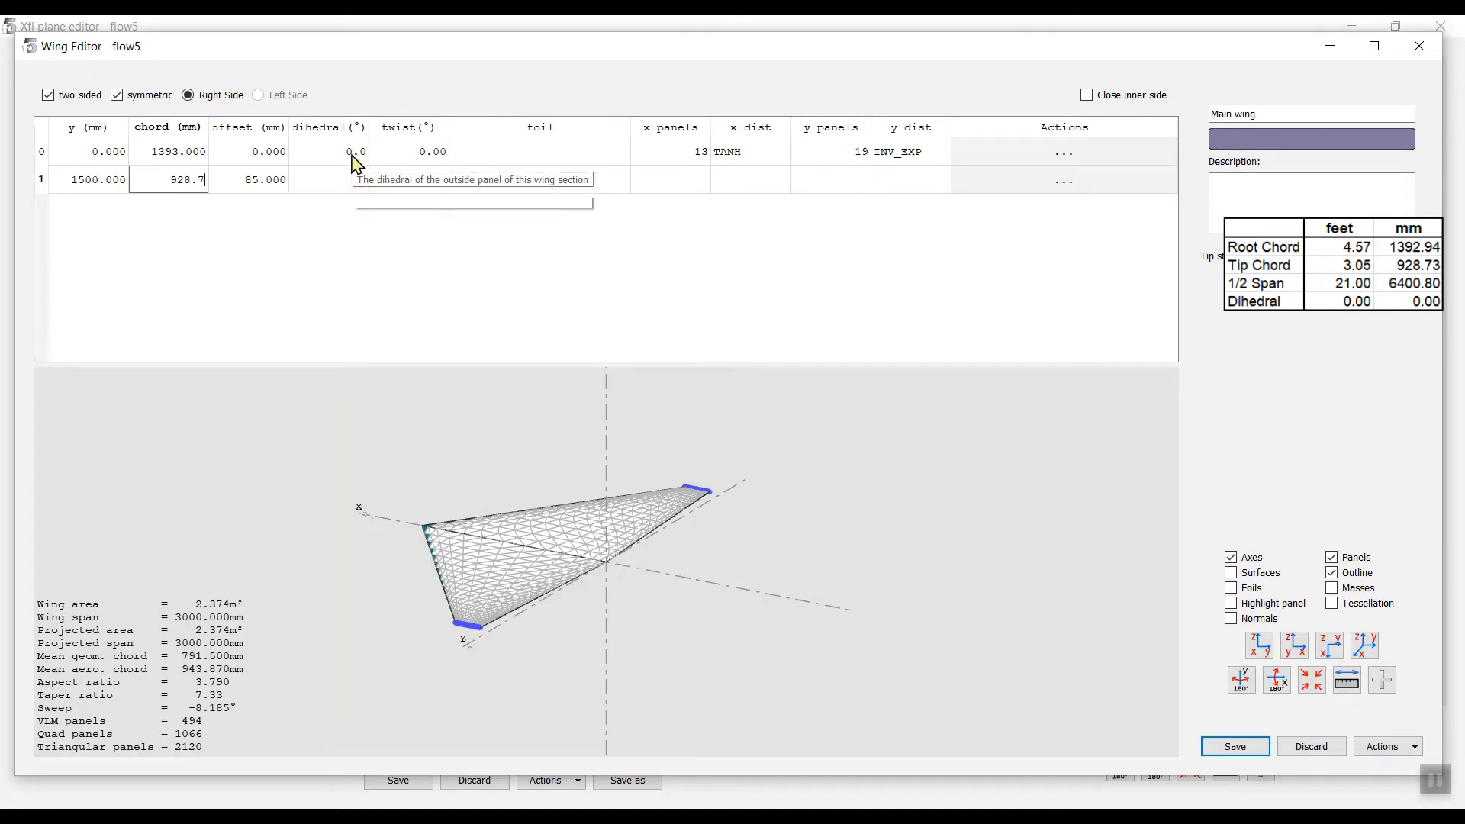
{"action": "double_click", "coordinate": [104, 180]}
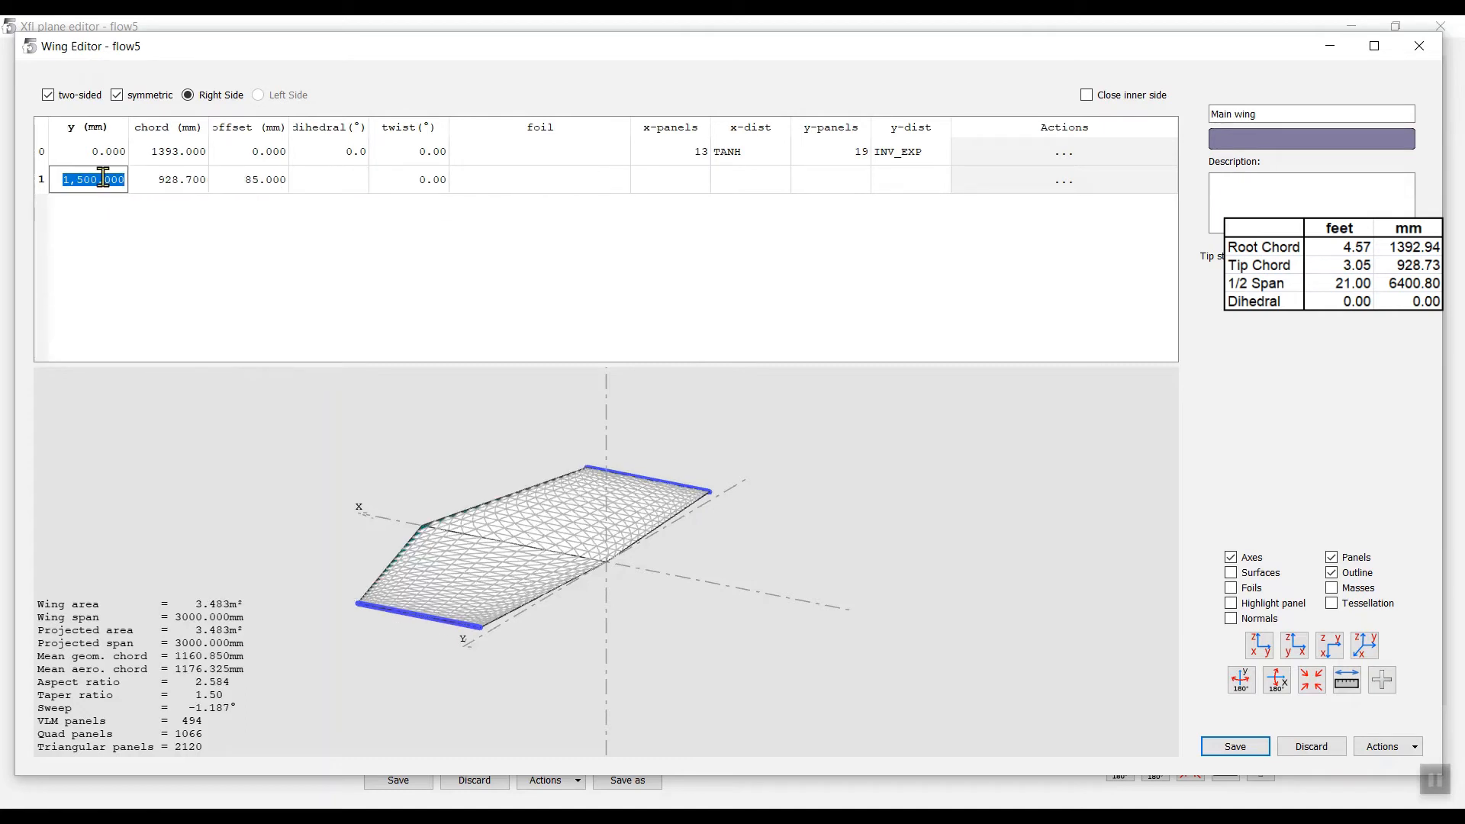
{"action": "type", "text": "6401"}
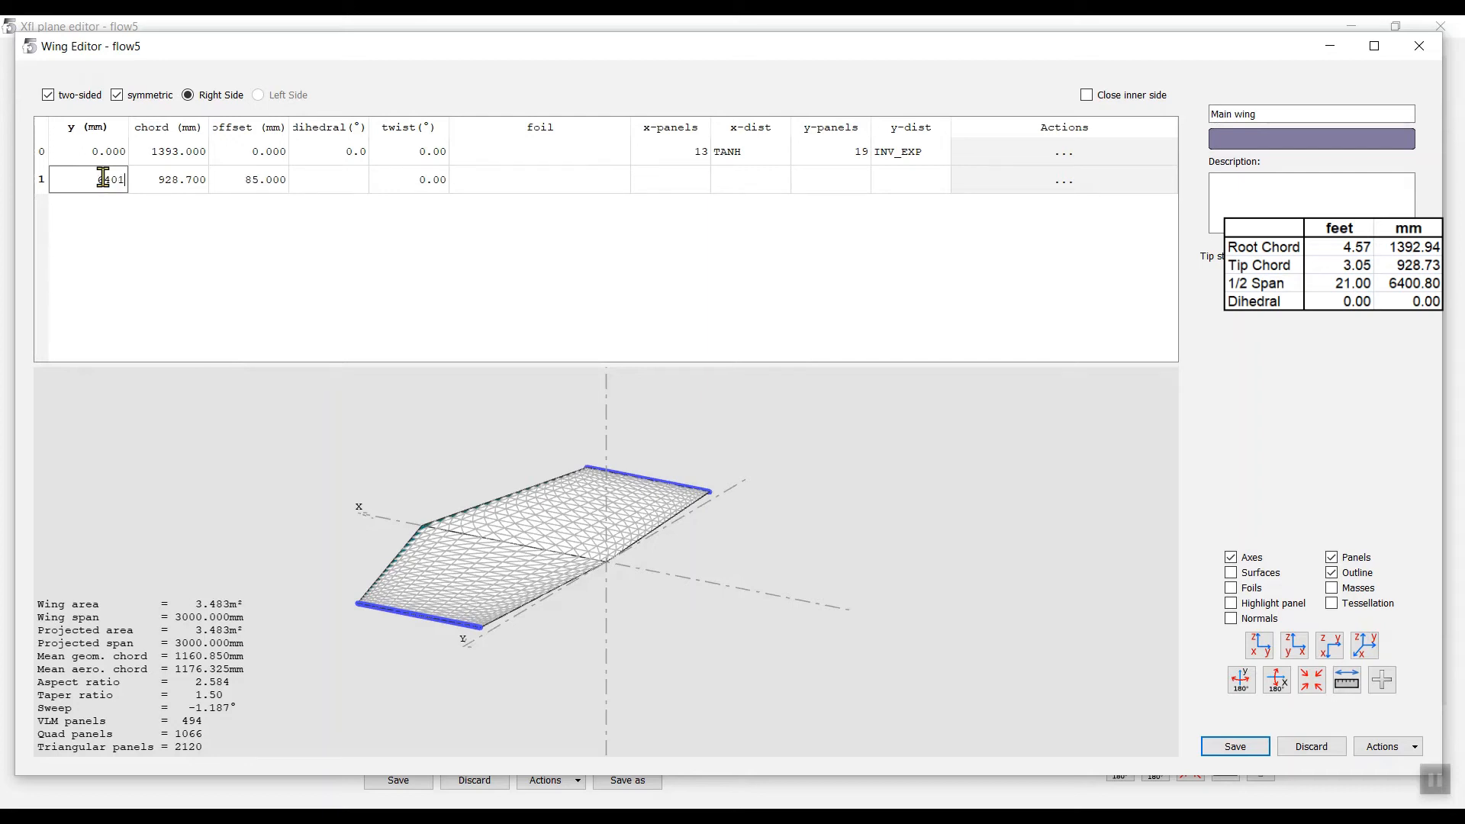
{"action": "double_click", "coordinate": [351, 180]}
{"action": "left_click", "coordinate": [1313, 681]}
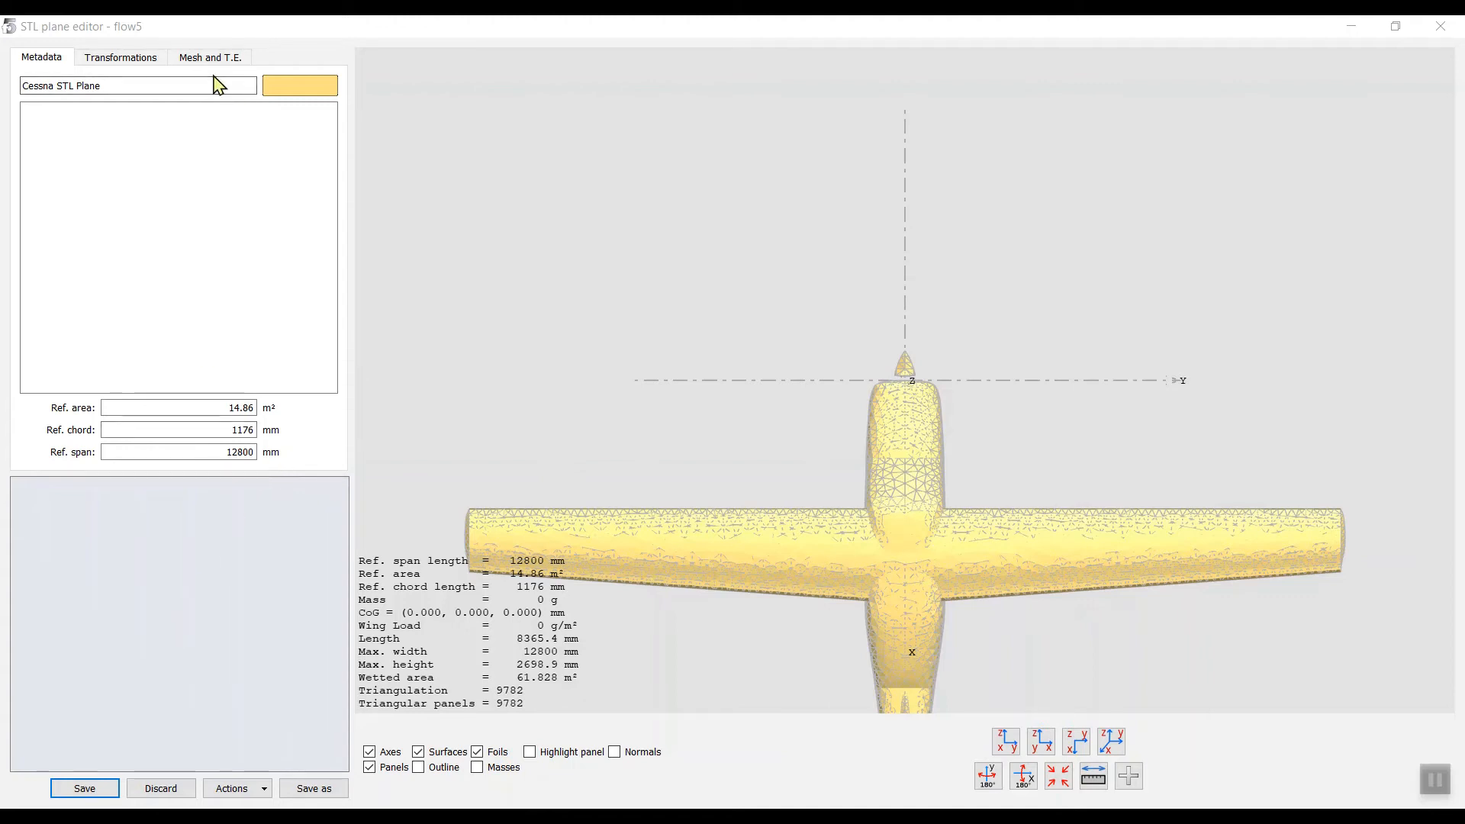
Step: Save the STL plane with its reference dimensions and reopen Cessna STL Plane for editing
{"action": "left_click", "coordinate": [102, 790]}
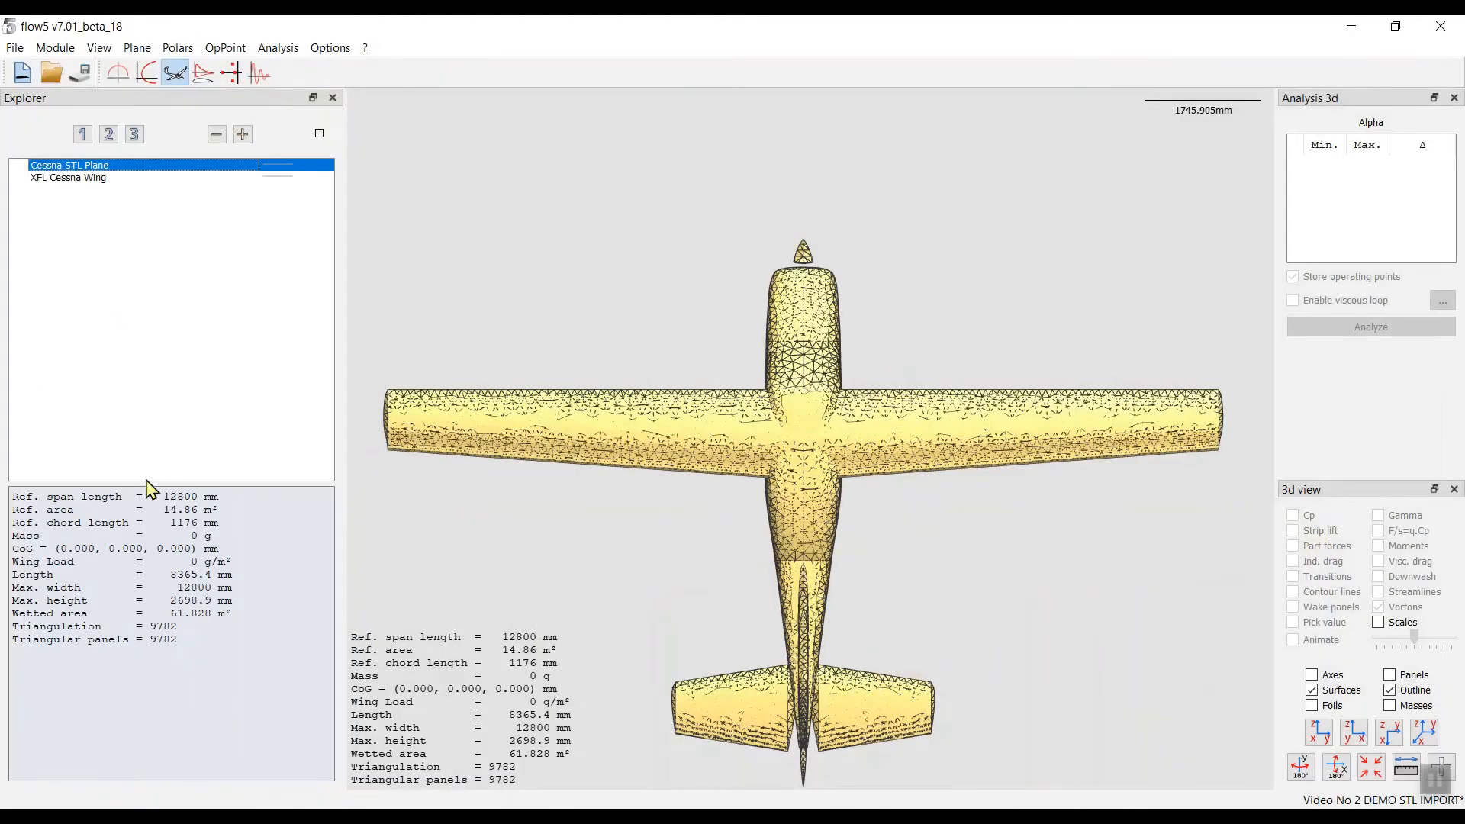
{"action": "right_click", "coordinate": [114, 163]}
{"action": "left_click", "coordinate": [156, 177]}
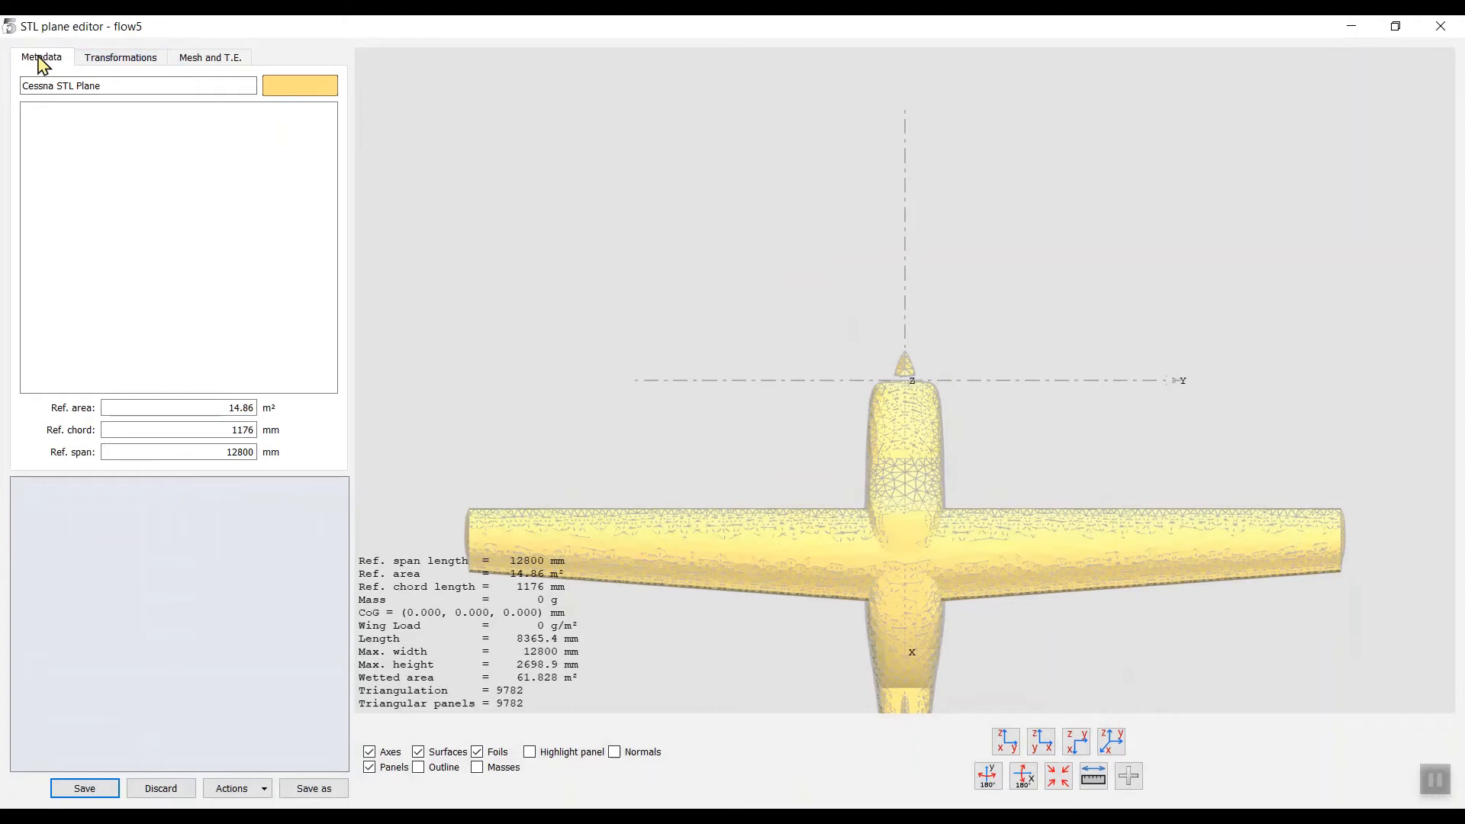
Step: Hide the plane's surfaces, connect the STL mesh panels and check the mesh for free edges
{"action": "left_click", "coordinate": [203, 61]}
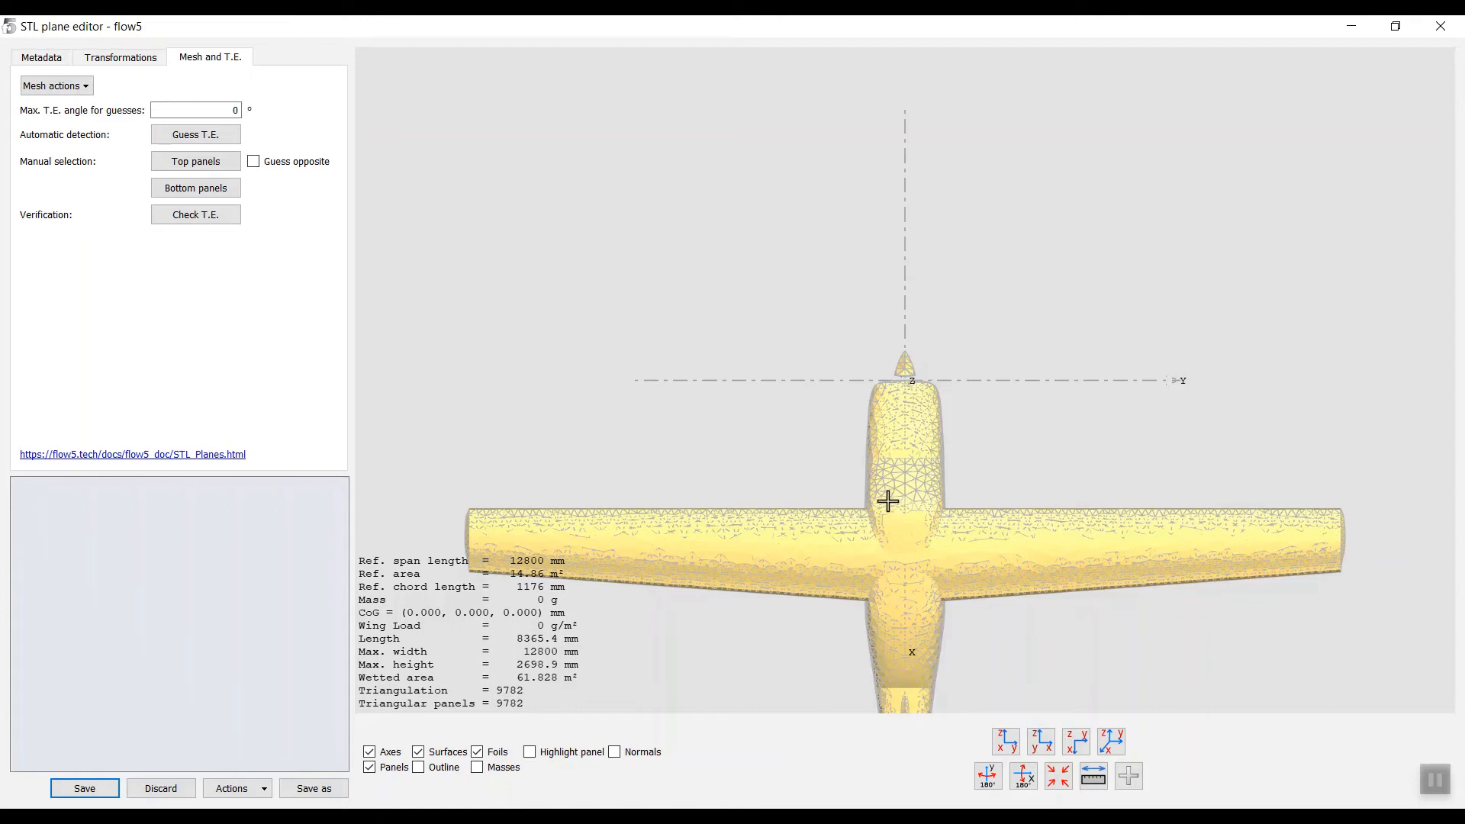
{"action": "middle_click_drag", "start_coordinate": [818, 467], "coordinate": [800, 192]}
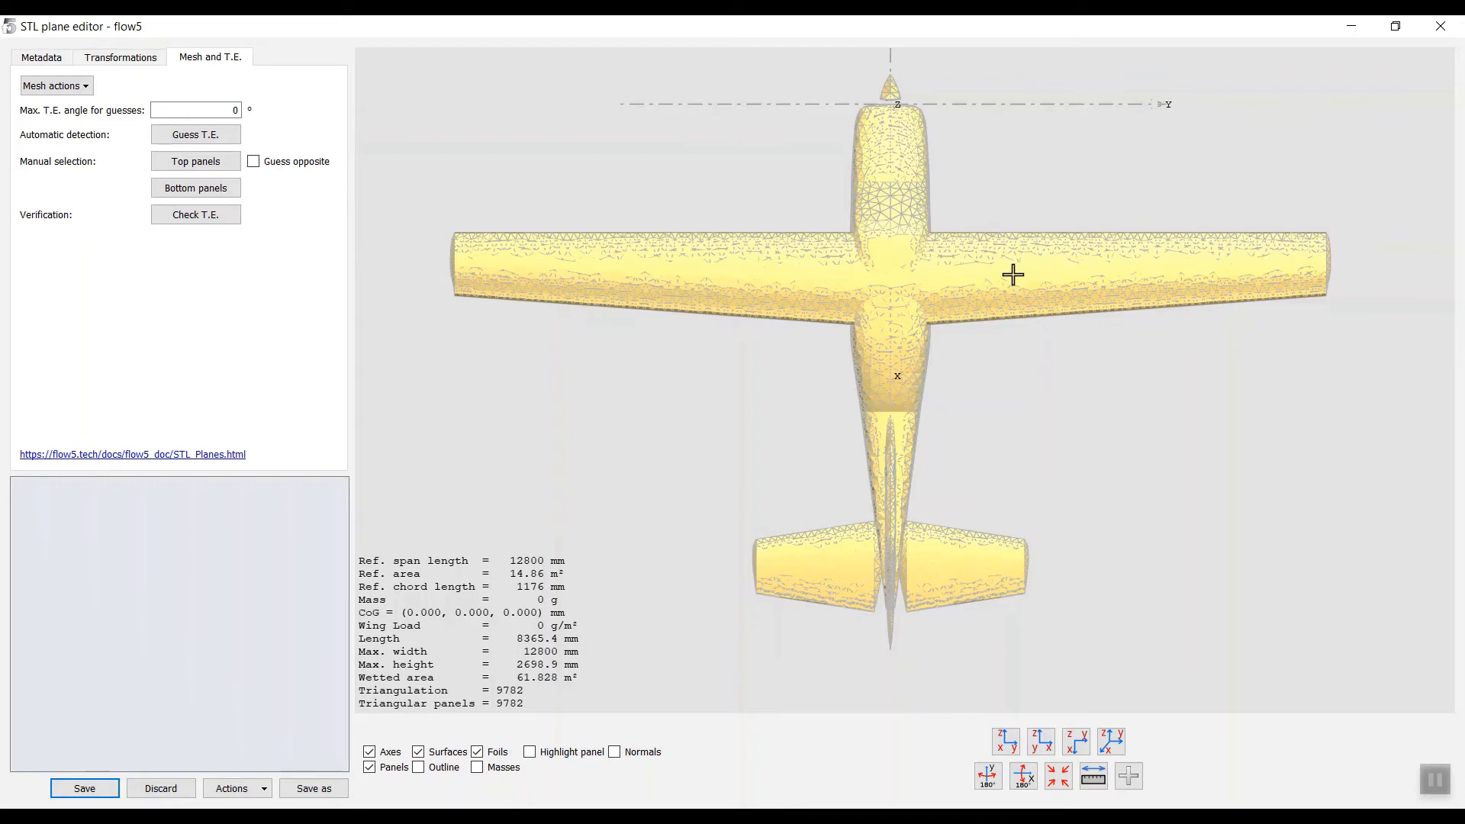
{"action": "left_click", "coordinate": [418, 752]}
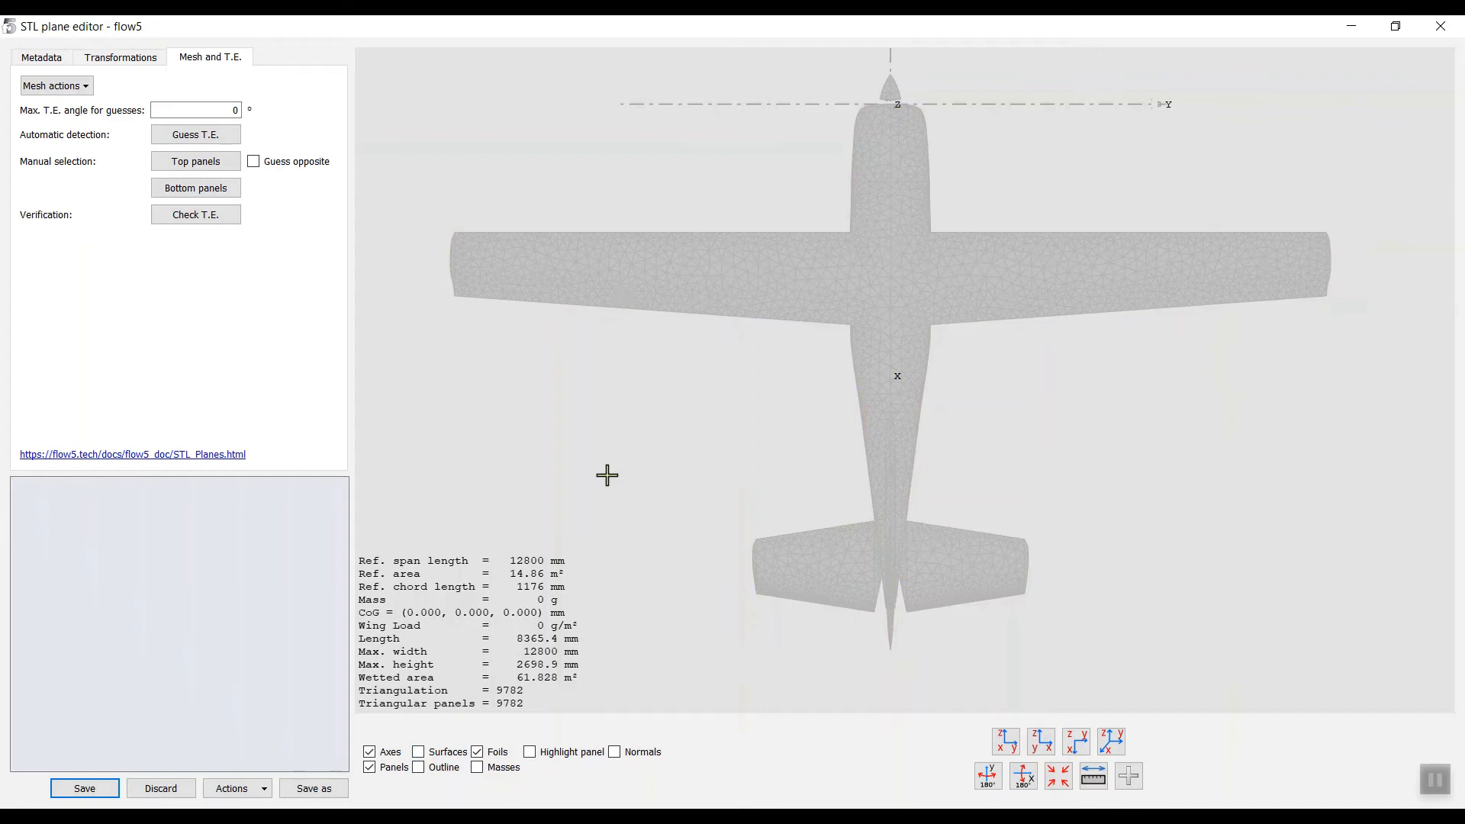
{"action": "left_click", "coordinate": [61, 86]}
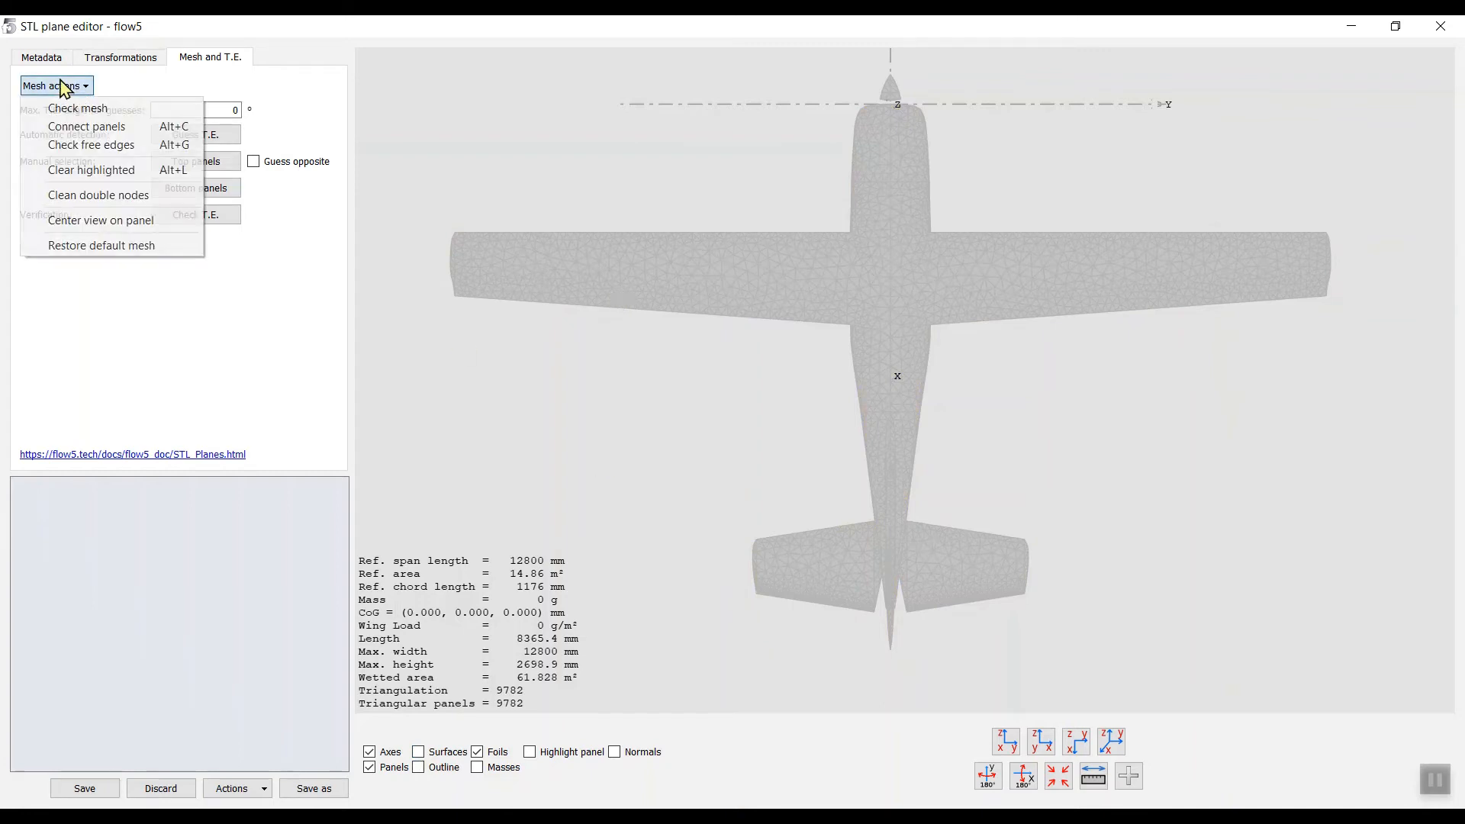
{"action": "left_click", "coordinate": [88, 127]}
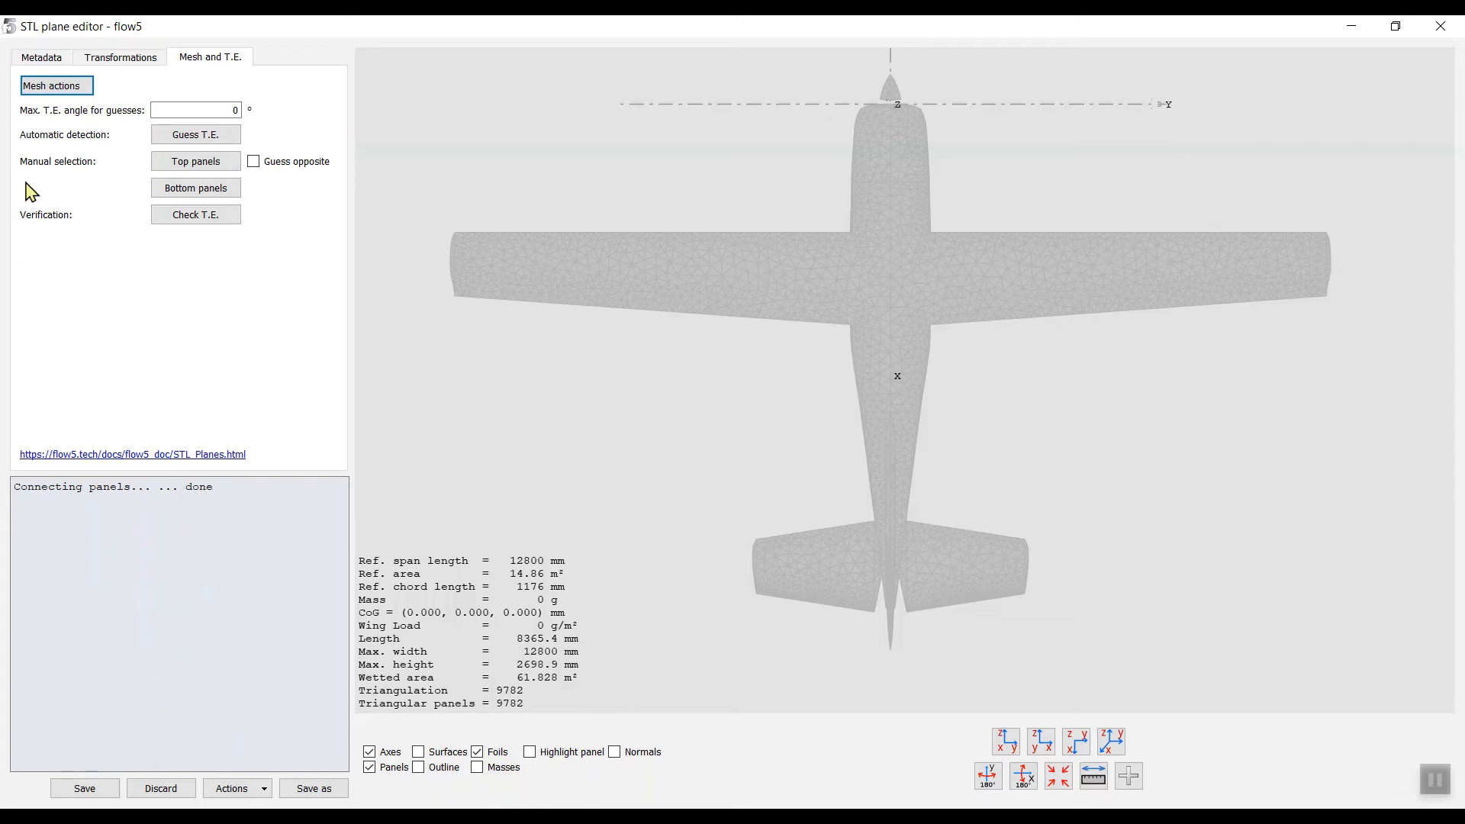
{"action": "left_click", "coordinate": [54, 87]}
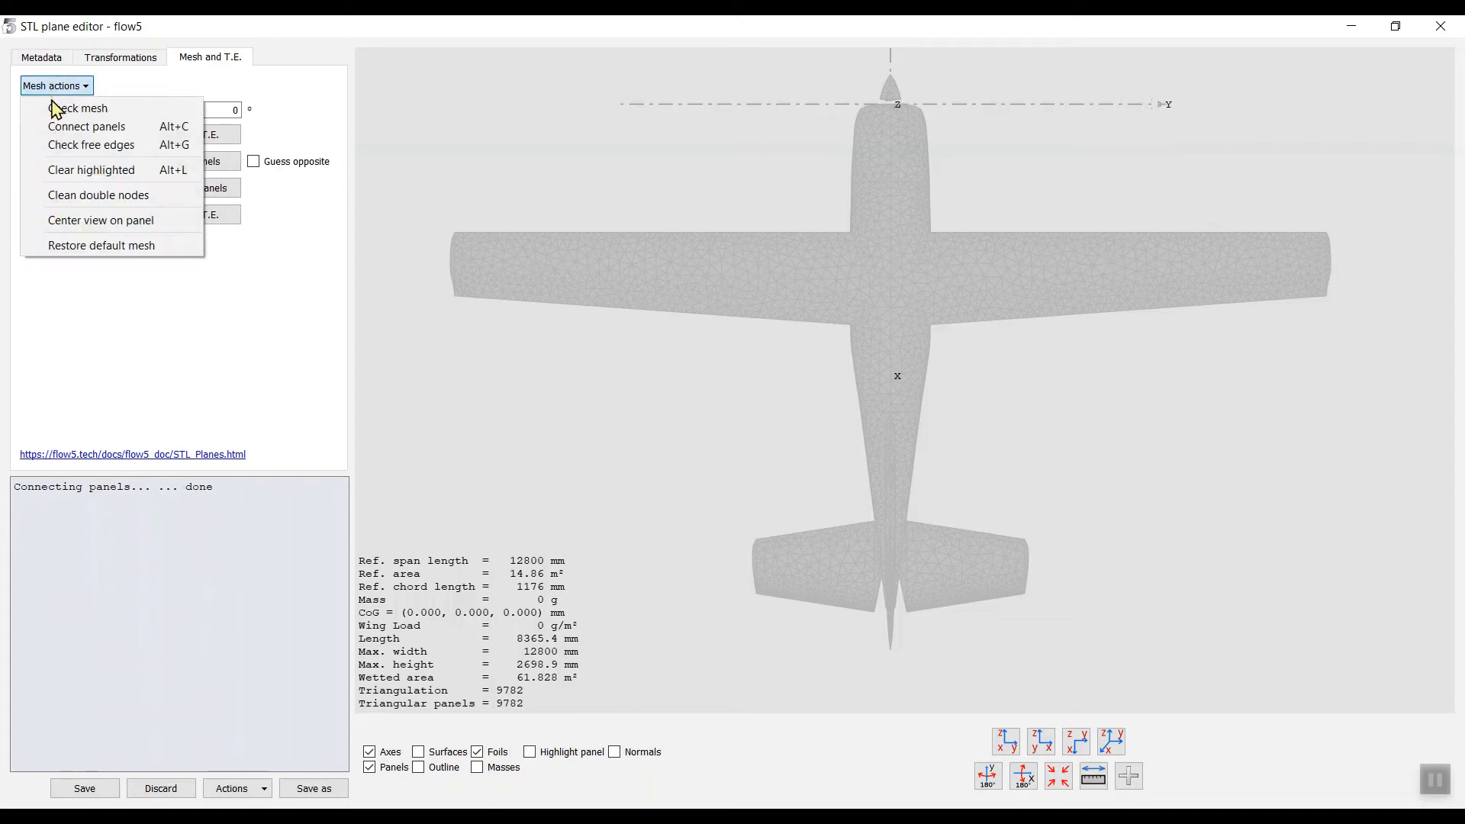
{"action": "left_click", "coordinate": [76, 154]}
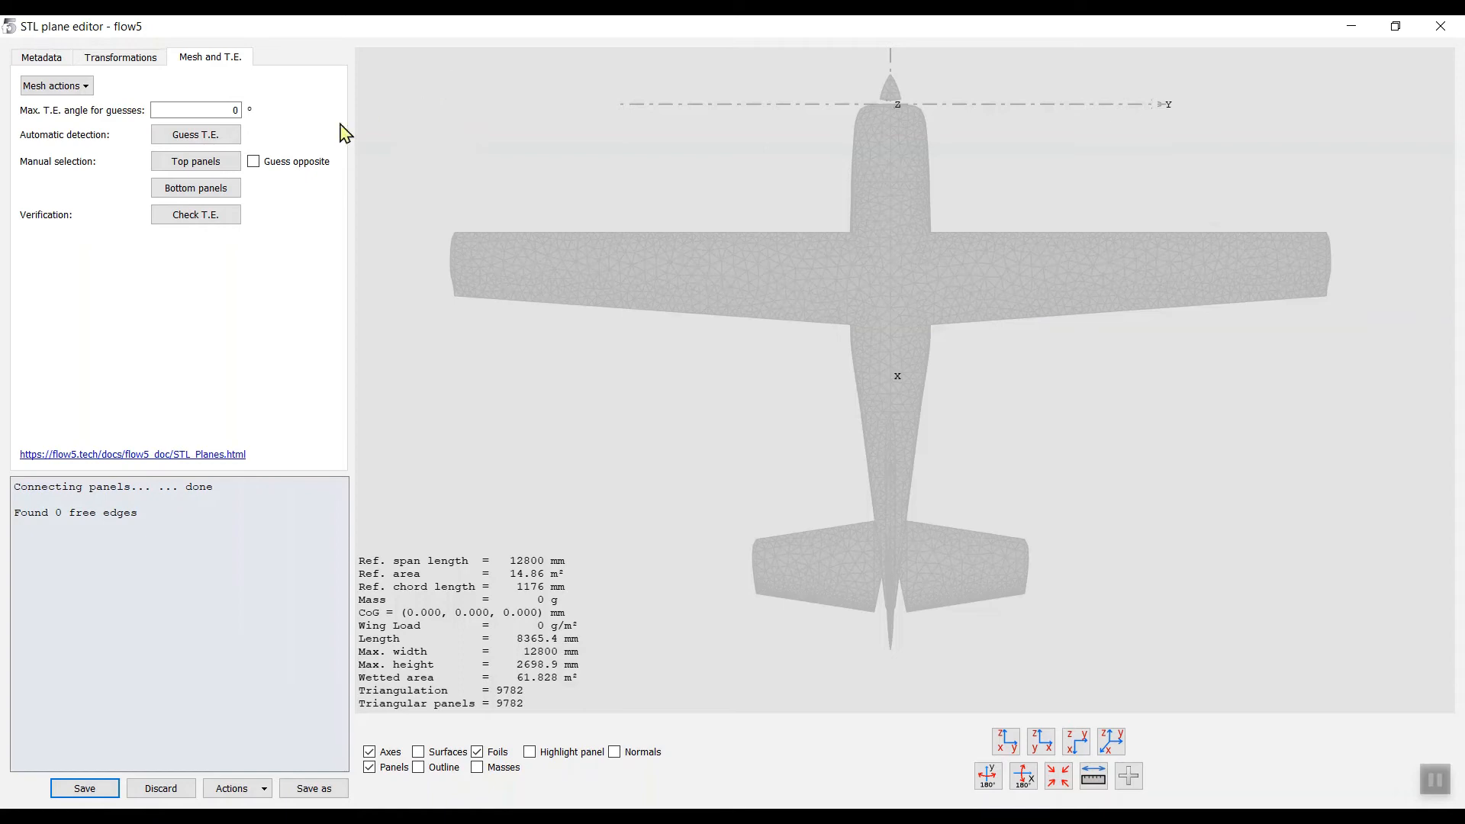
Step: Detect the trailing-edge panels automatically with a maximum angle of 10° and inspect them from the rear
{"action": "double_click", "coordinate": [239, 112]}
{"action": "left_click", "coordinate": [227, 132]}
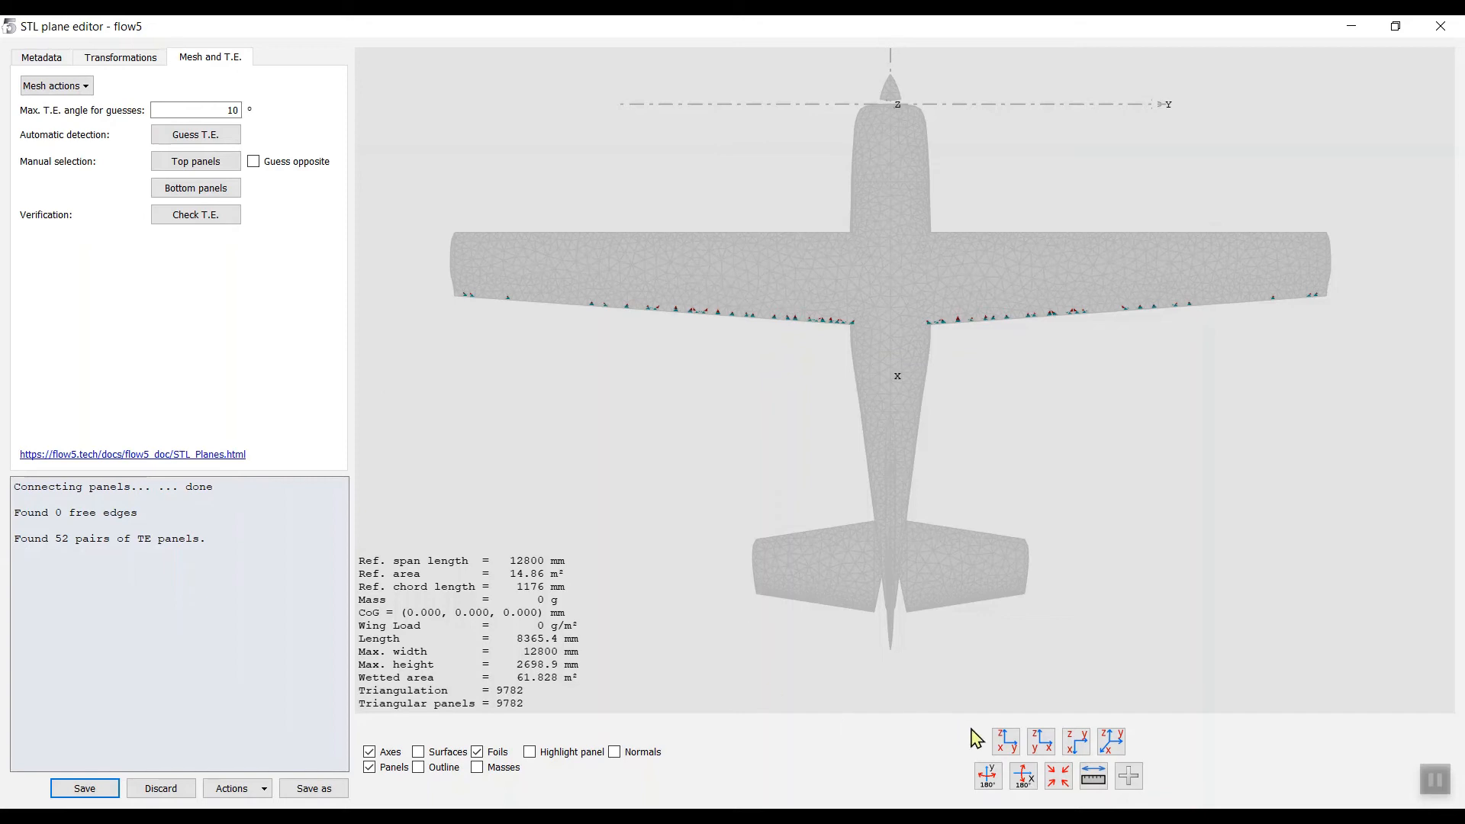
{"action": "left_click", "coordinate": [1013, 750]}
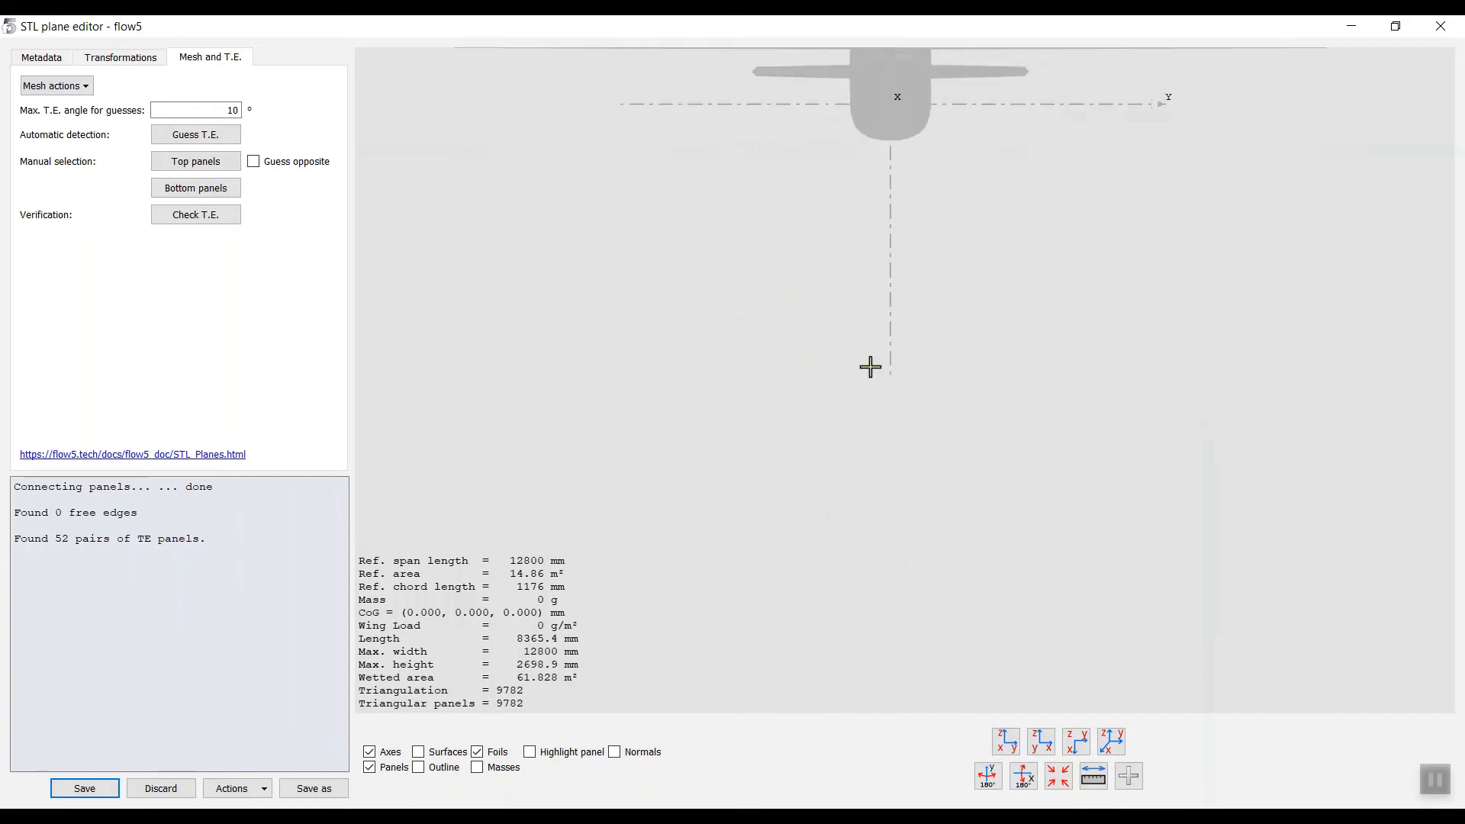
{"action": "right_click", "coordinate": [870, 471]}
{"action": "left_click_drag", "start_coordinate": [842, 394], "coordinate": [821, 680]}
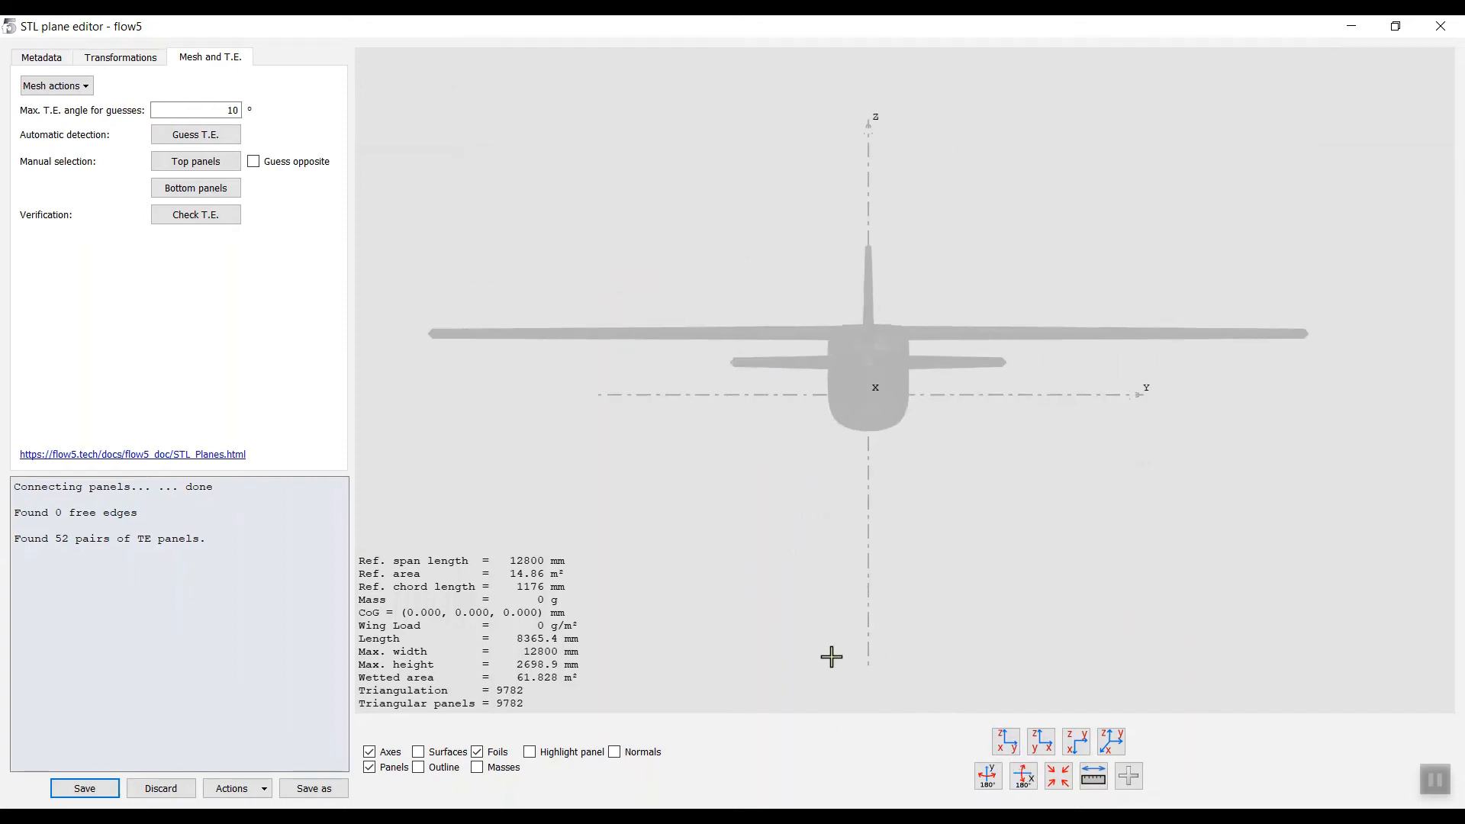
{"action": "scroll", "coordinate": [877, 590], "scroll_direction": "up", "scroll_amount": 7}
{"action": "scroll", "coordinate": [889, 591], "scroll_direction": "up", "scroll_amount": 5}
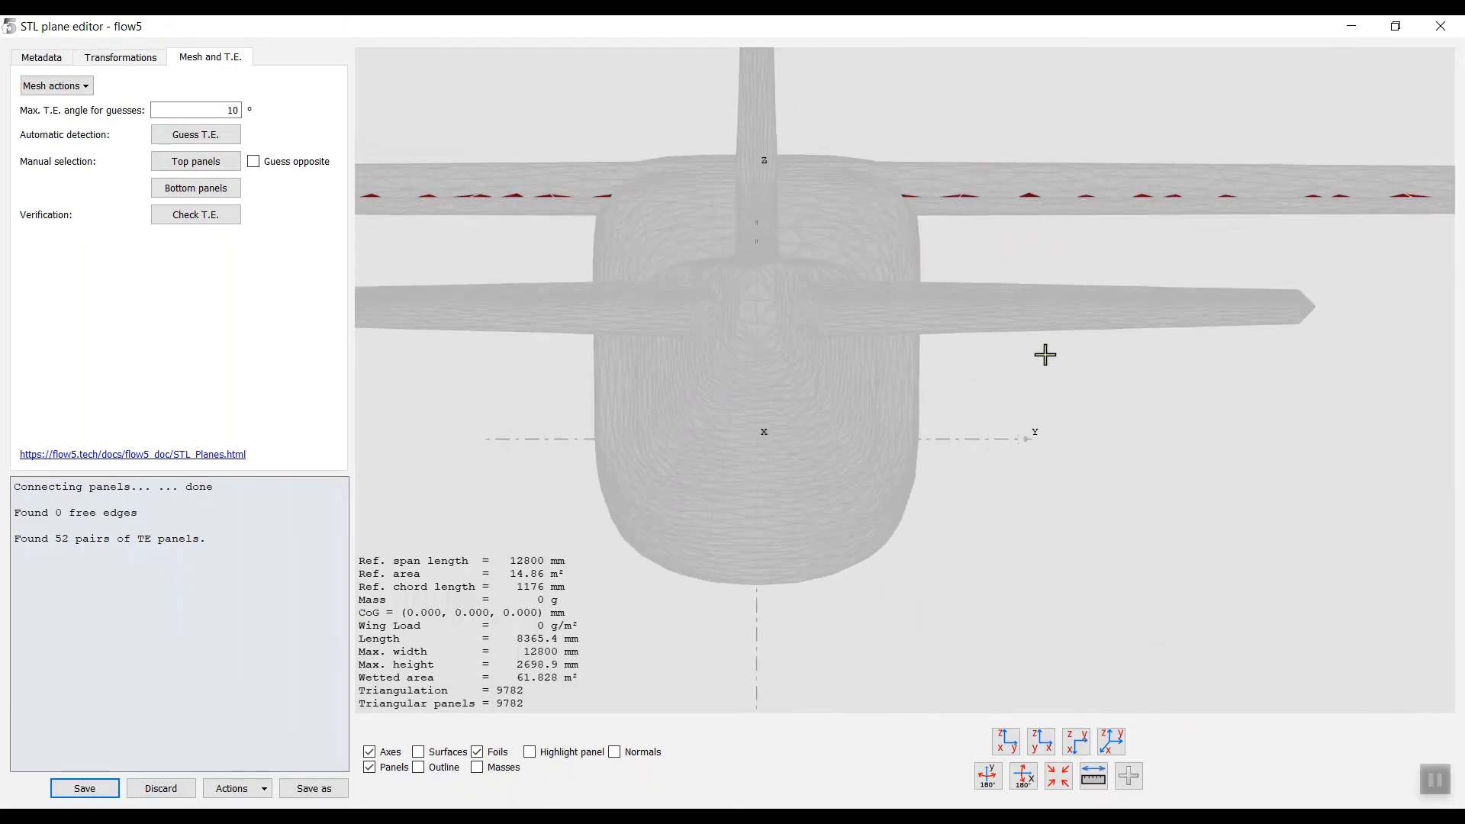
{"action": "scroll", "coordinate": [1046, 357], "scroll_direction": "up", "scroll_amount": 1}
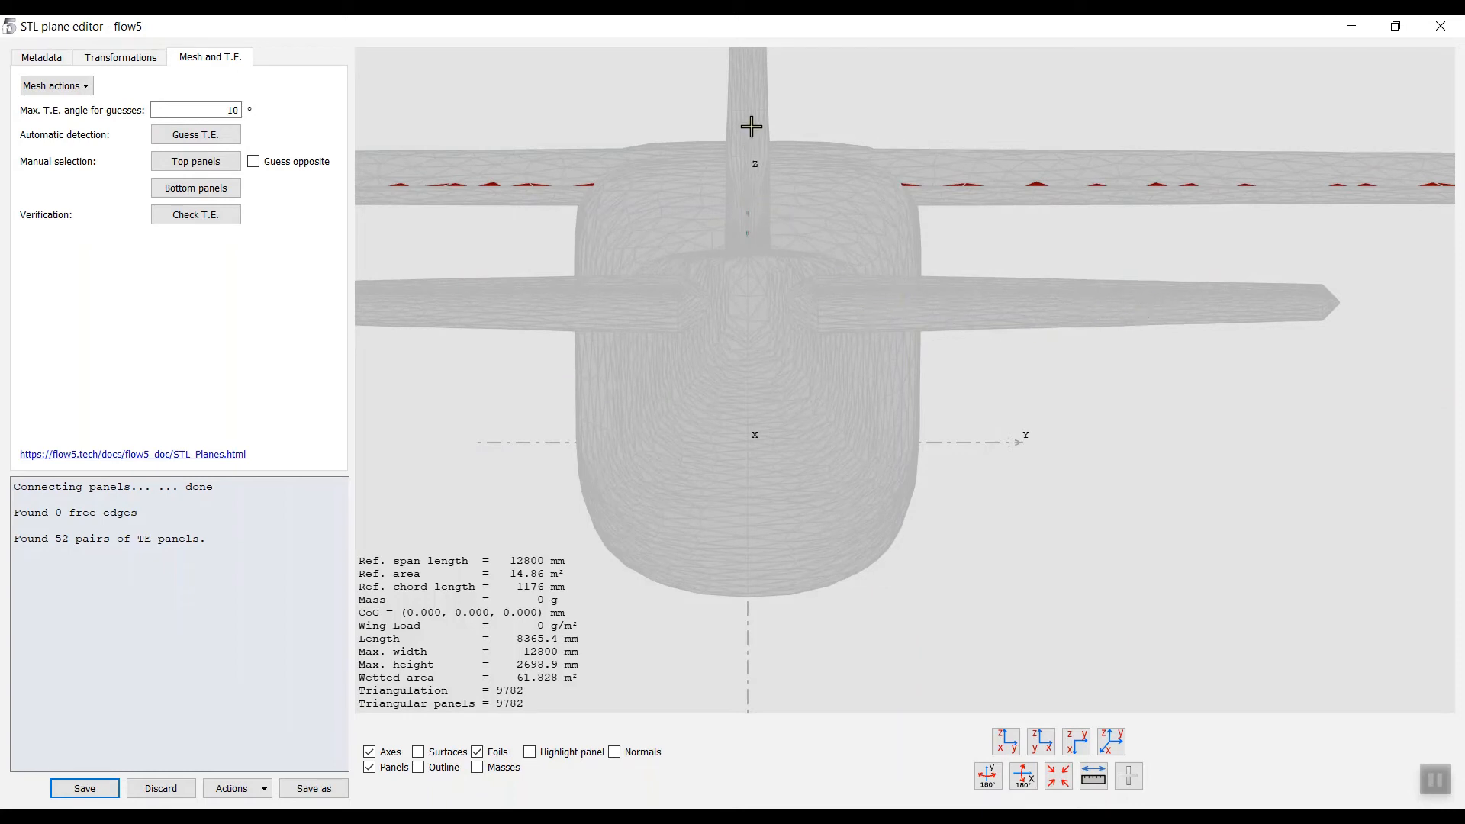
Step: Set the maximum trailing-edge angle to 20° and repeat the automatic trailing-edge detection
{"action": "left_click_drag", "start_coordinate": [222, 111], "coordinate": [256, 118]}
{"action": "type", "text": "20"}
{"action": "left_click", "coordinate": [219, 138]}
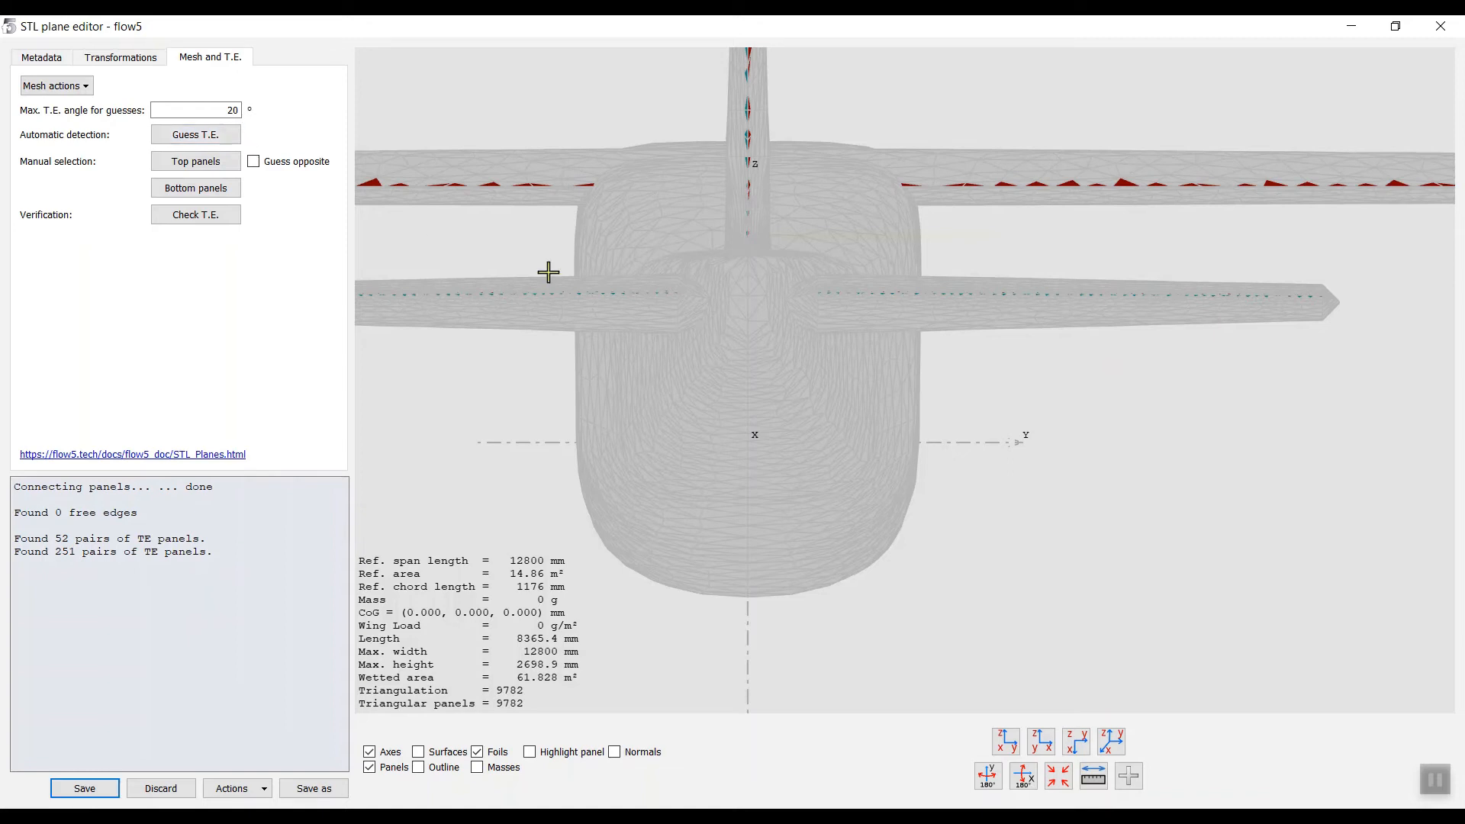
Step: Raise the maximum trailing-edge angle to 25° and detect the trailing-edge panels again
{"action": "double_click", "coordinate": [223, 108]}
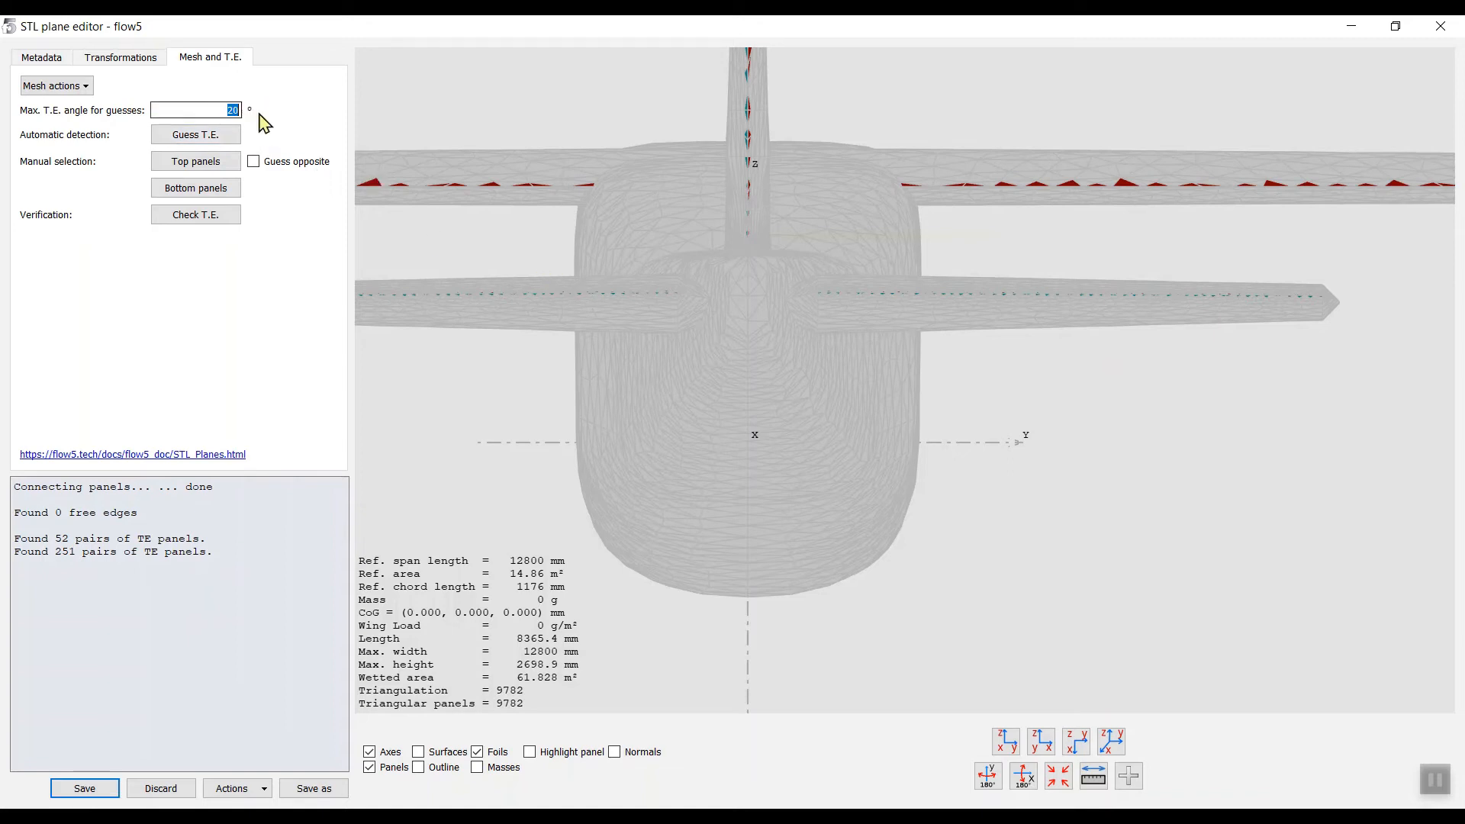
{"action": "type", "text": "25"}
{"action": "left_click", "coordinate": [713, 377]}
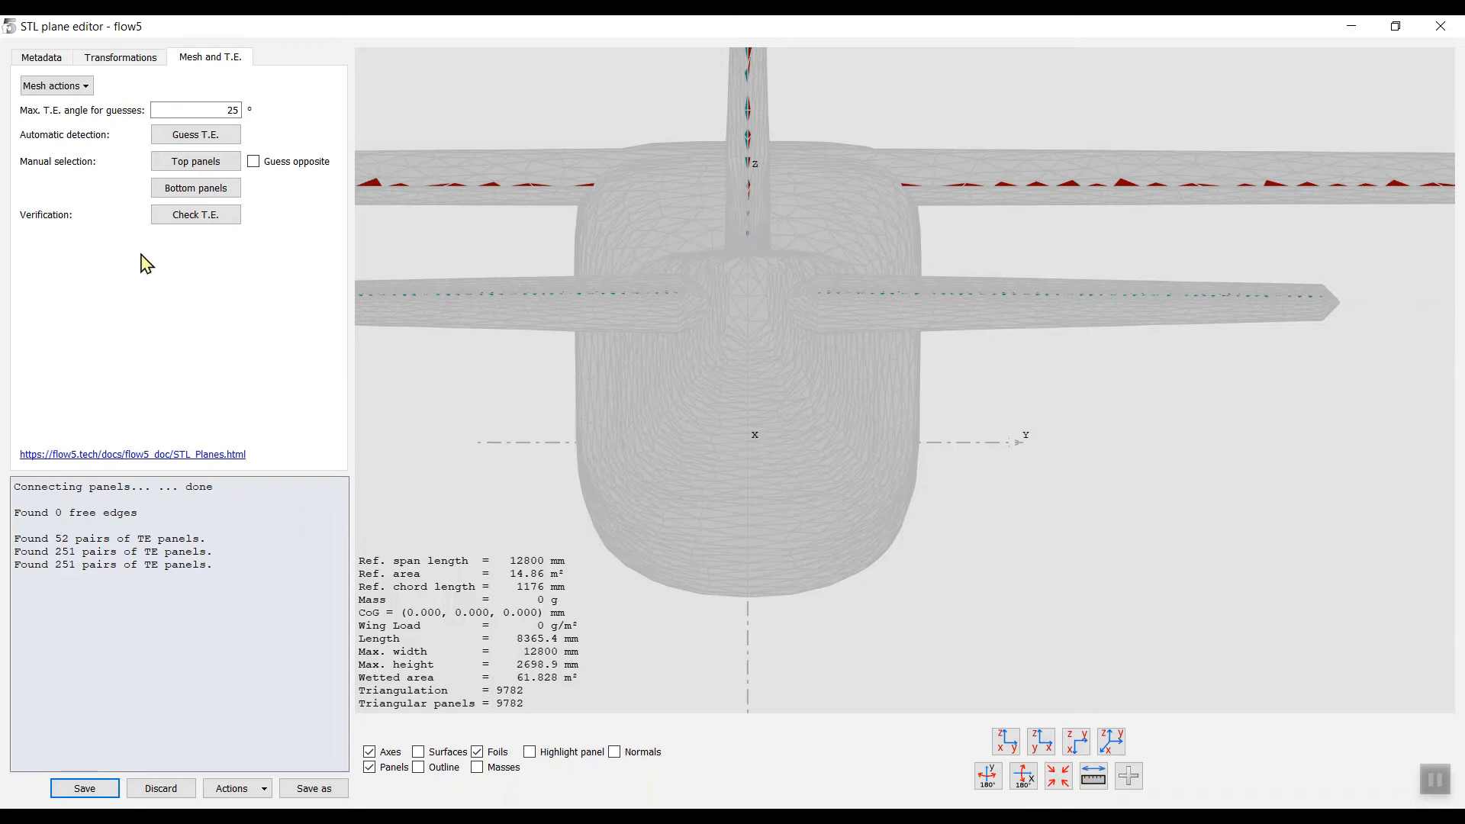
Step: Reconnect the mesh panels and check the mesh for free edges and trailing-edge errors
{"action": "left_click", "coordinate": [53, 88]}
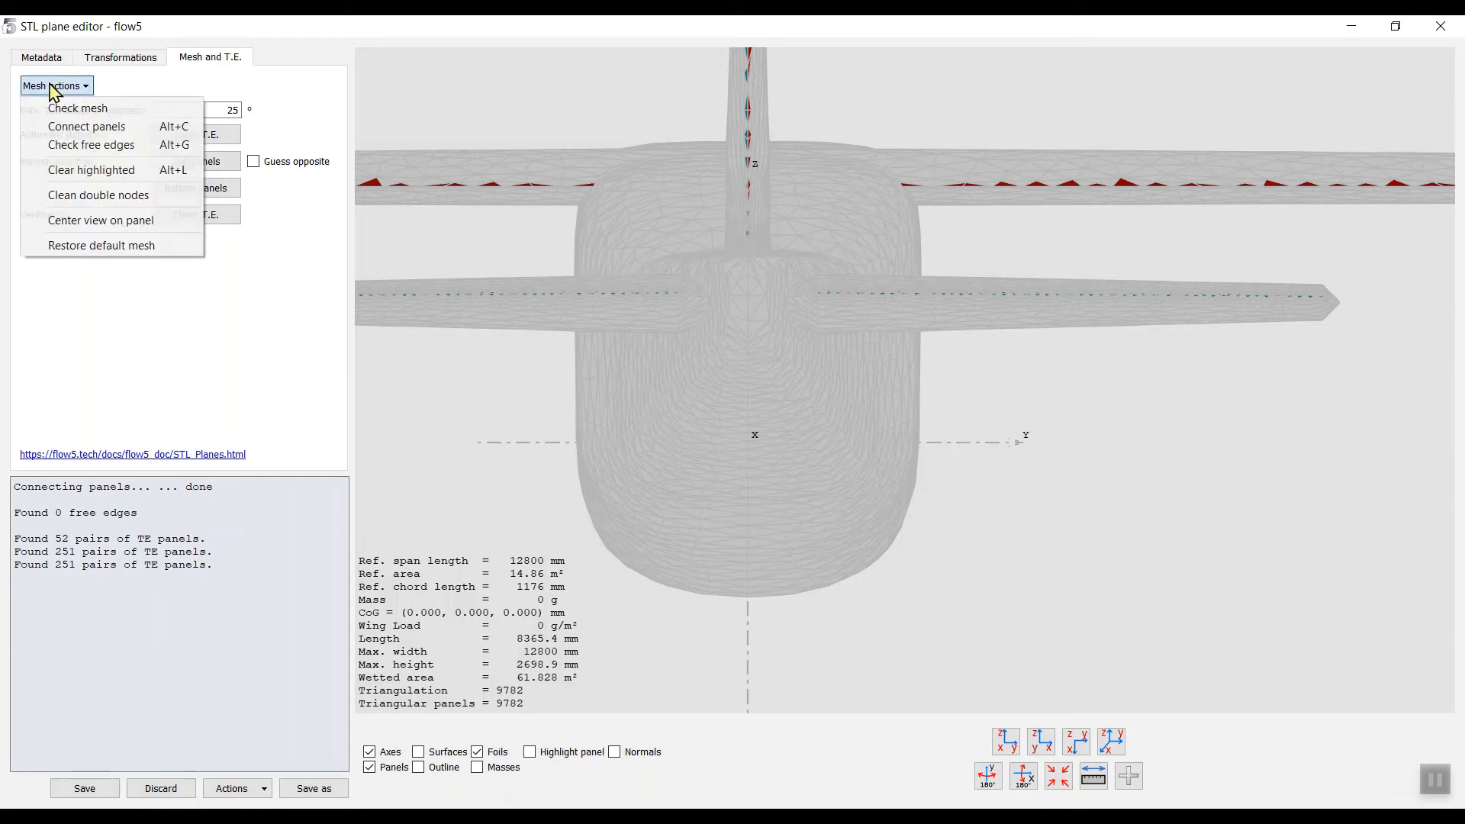
{"action": "left_click", "coordinate": [72, 126]}
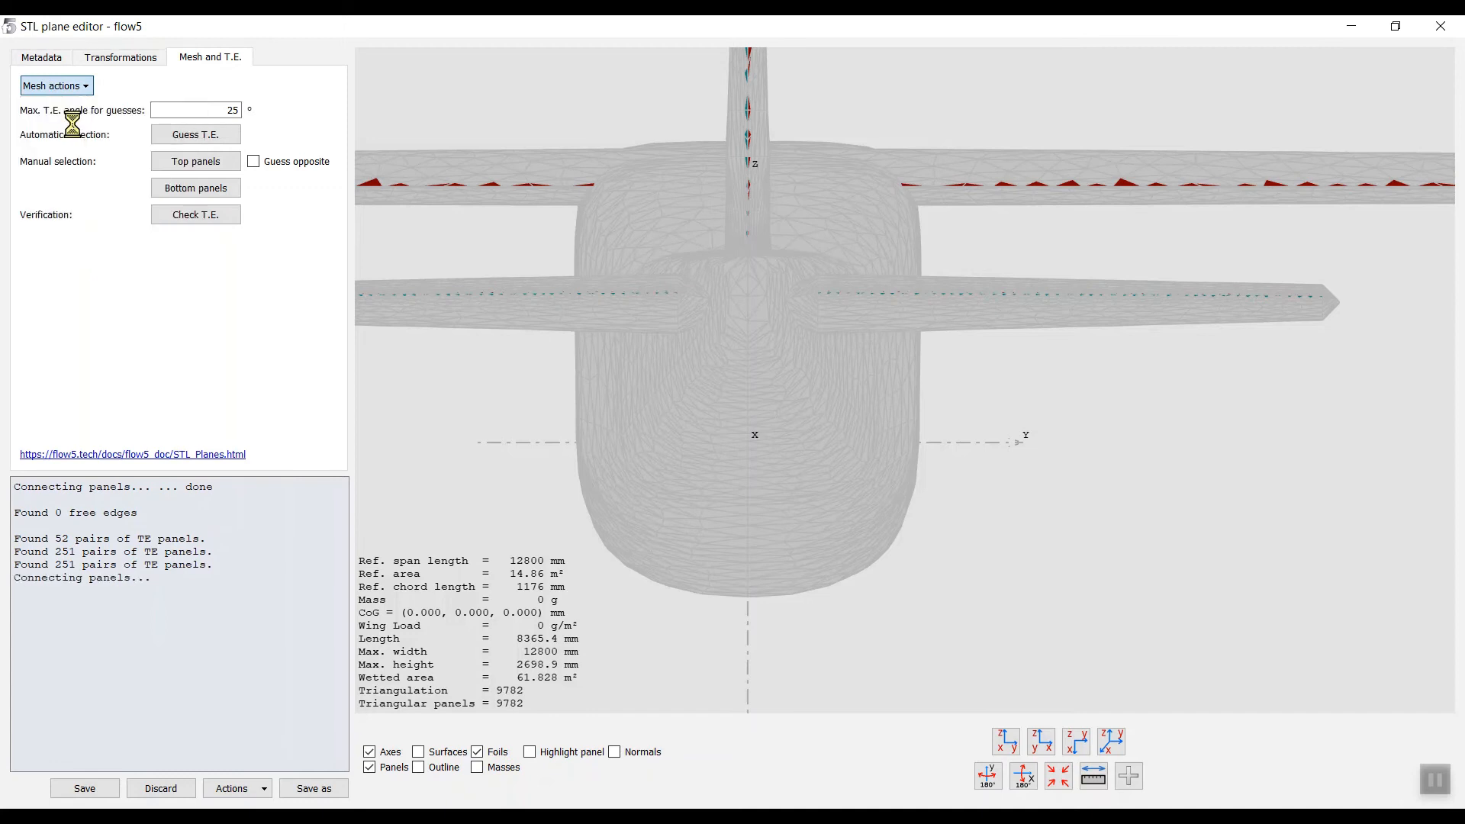
{"action": "left_click", "coordinate": [67, 89]}
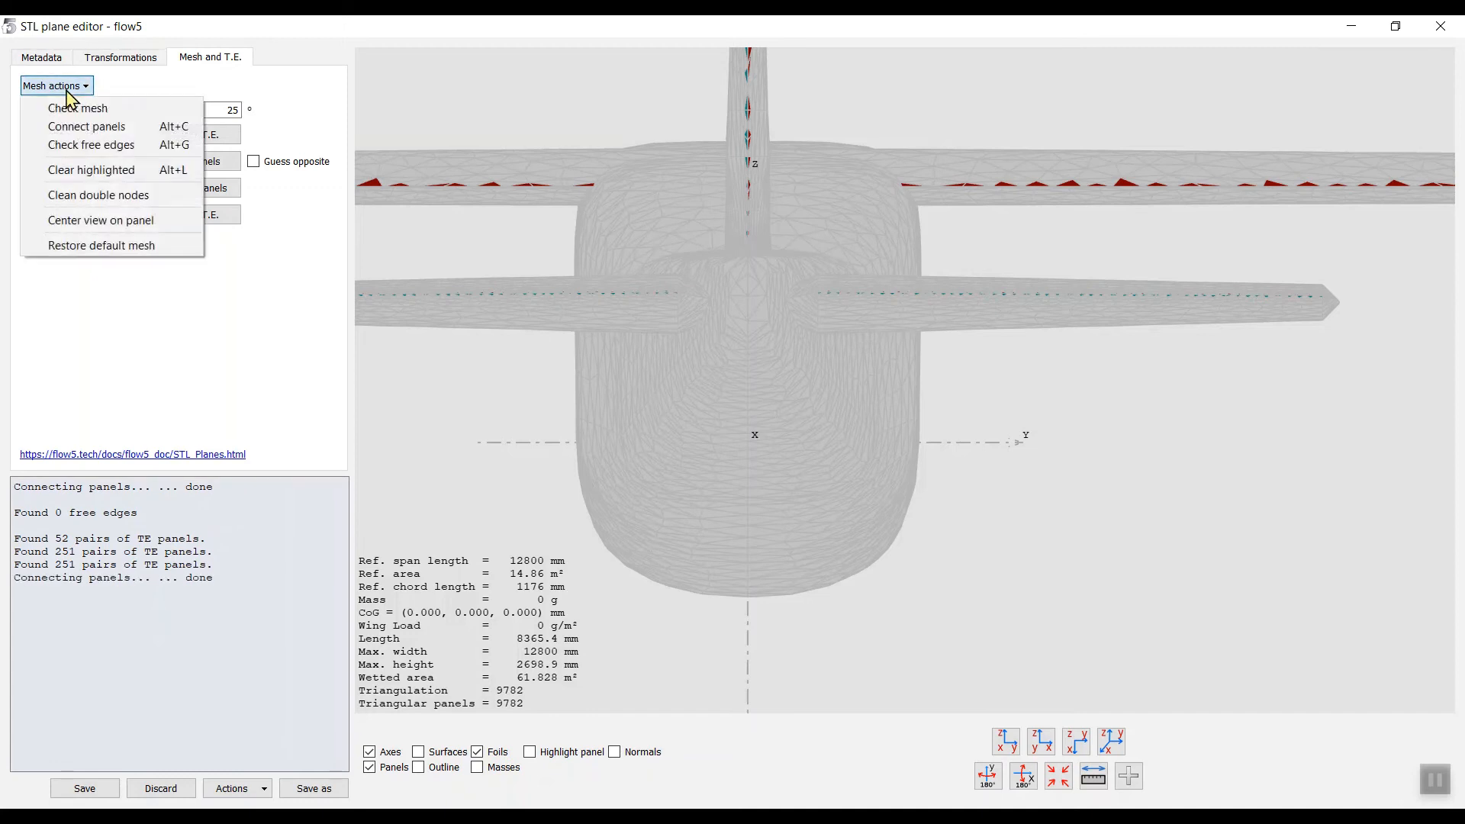
{"action": "left_click", "coordinate": [93, 151]}
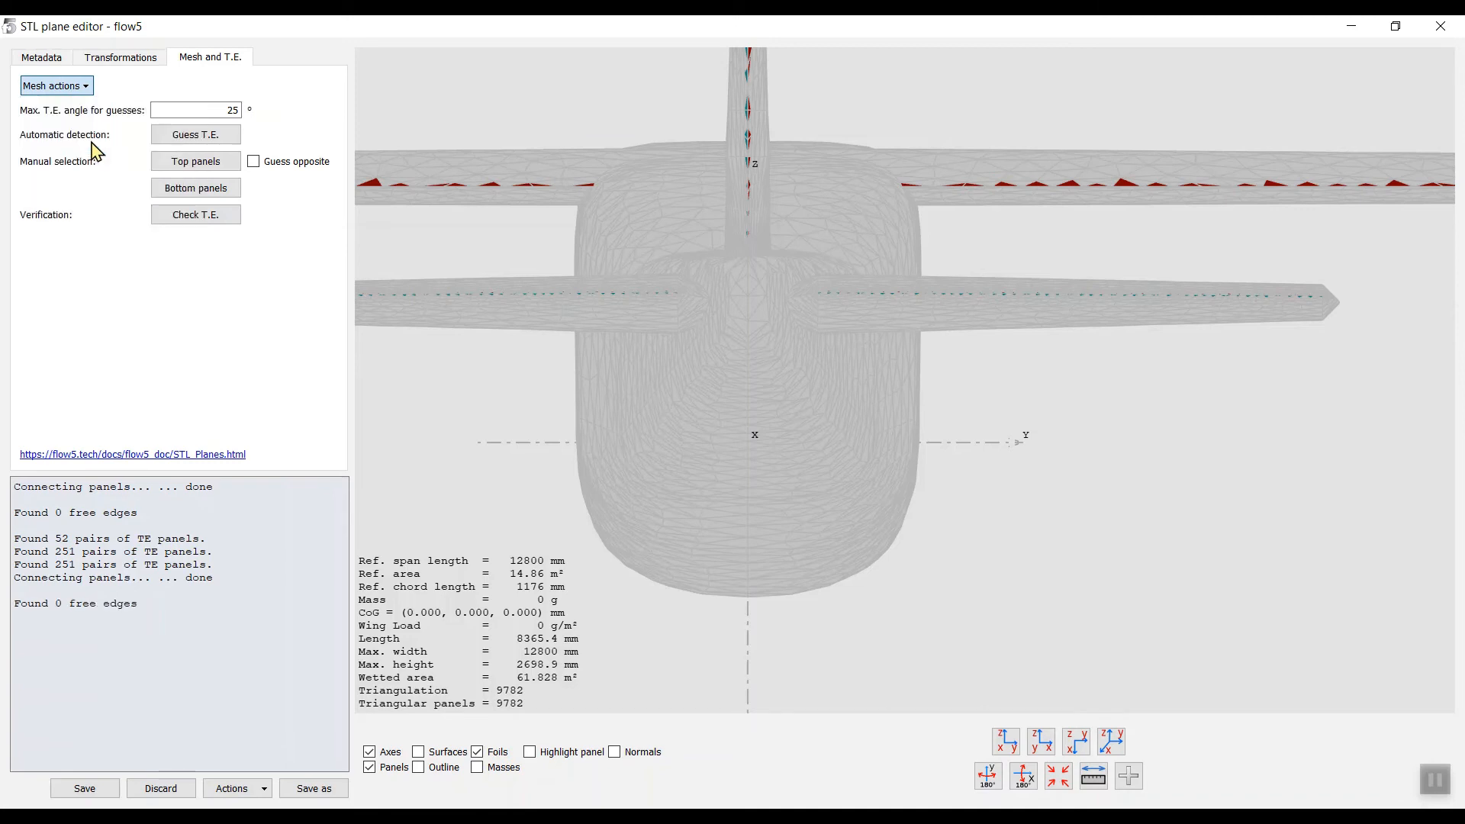
{"action": "left_click", "coordinate": [210, 225]}
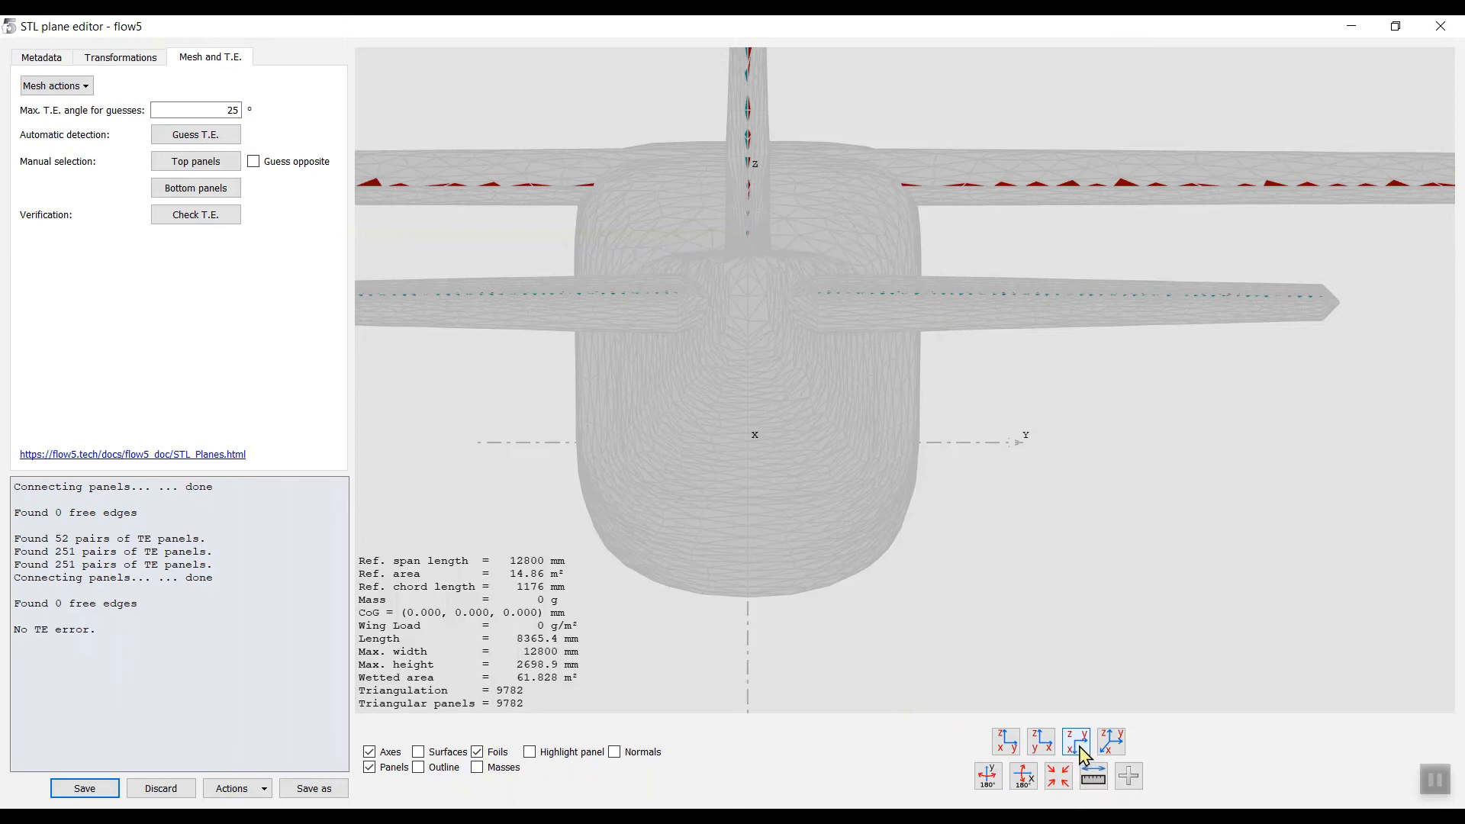
Step: Inspect the trailing-edge panels on both sides of the vertical tail and save the STL plane
{"action": "left_click", "coordinate": [1040, 742]}
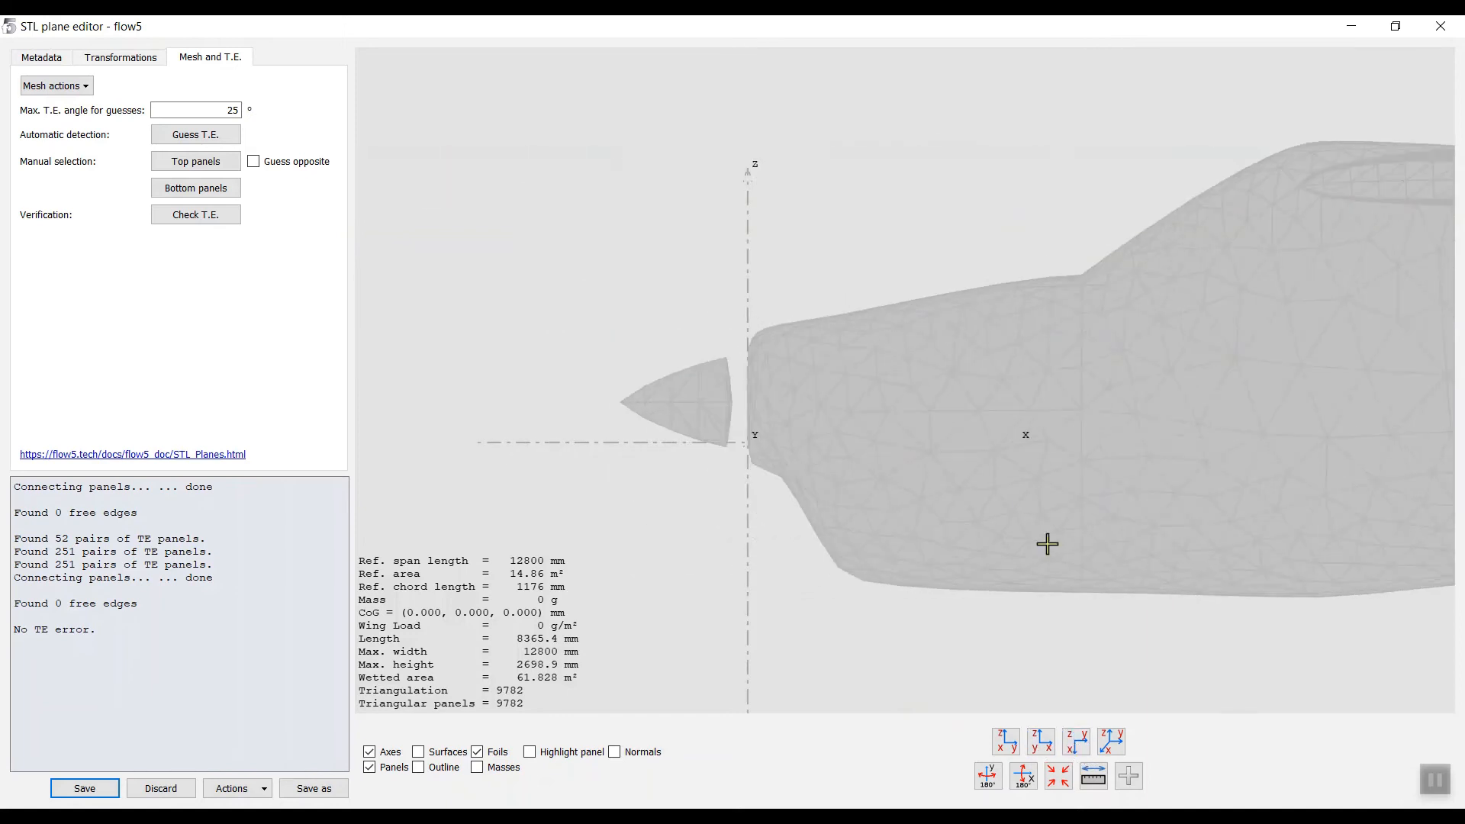
{"action": "left_click_drag", "start_coordinate": [1285, 440], "coordinate": [794, 524]}
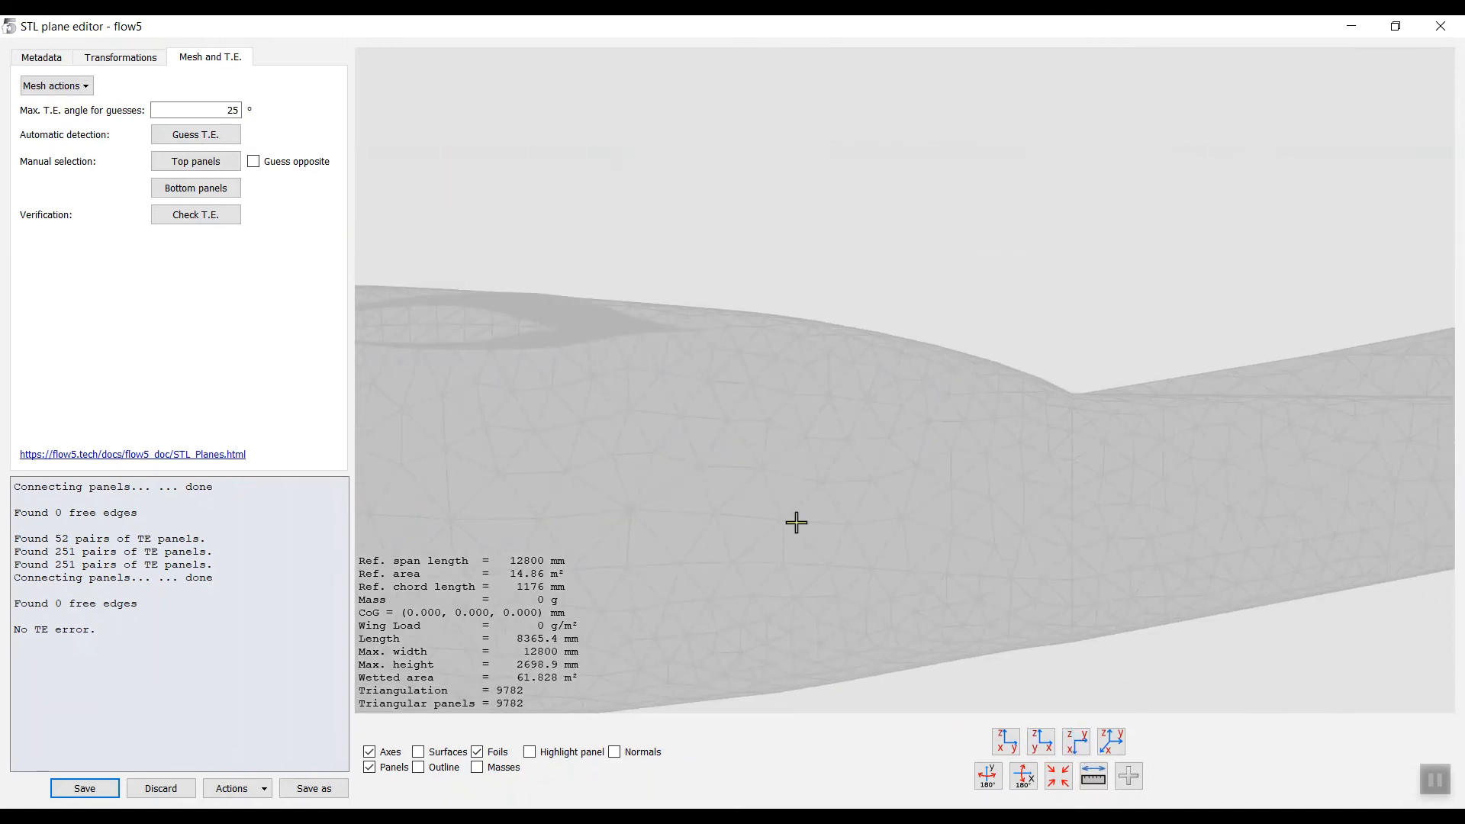
{"action": "left_click_drag", "start_coordinate": [490, 277], "coordinate": [353, 517]}
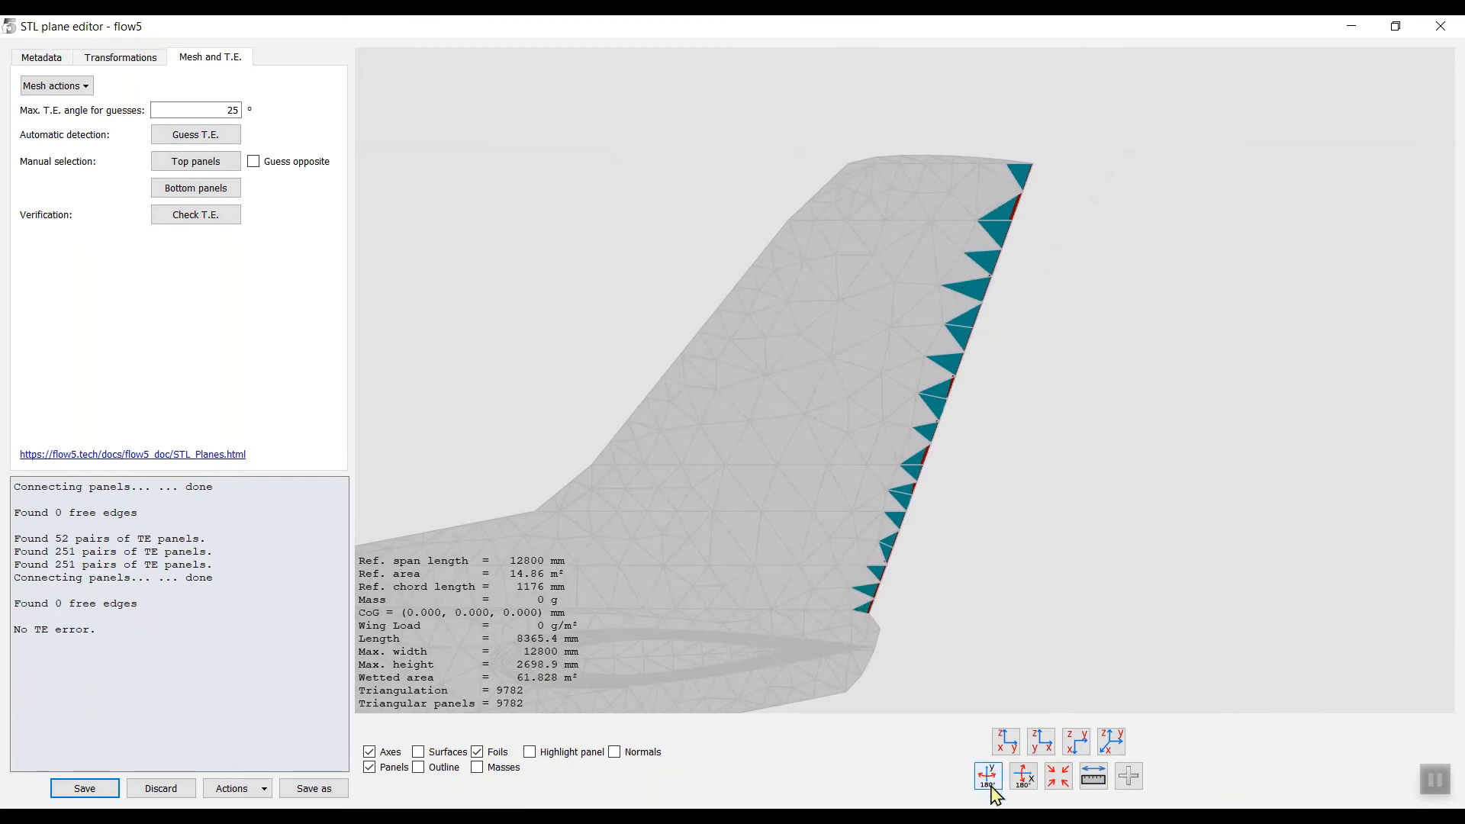
{"action": "left_click", "coordinate": [1016, 776]}
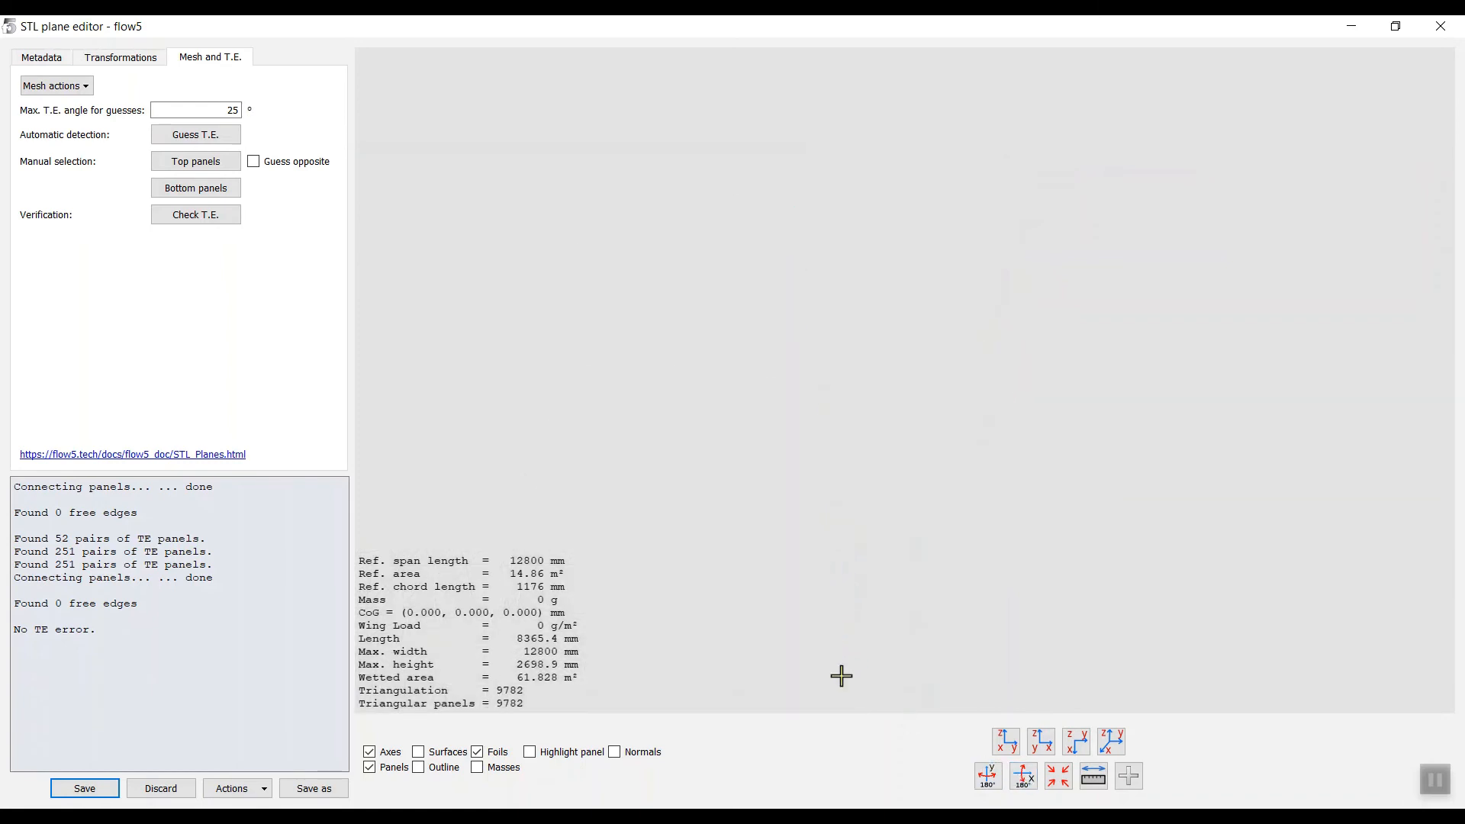
{"action": "left_click_drag", "start_coordinate": [842, 676], "coordinate": [984, 83]}
{"action": "left_click_drag", "start_coordinate": [1374, 624], "coordinate": [1320, 500]}
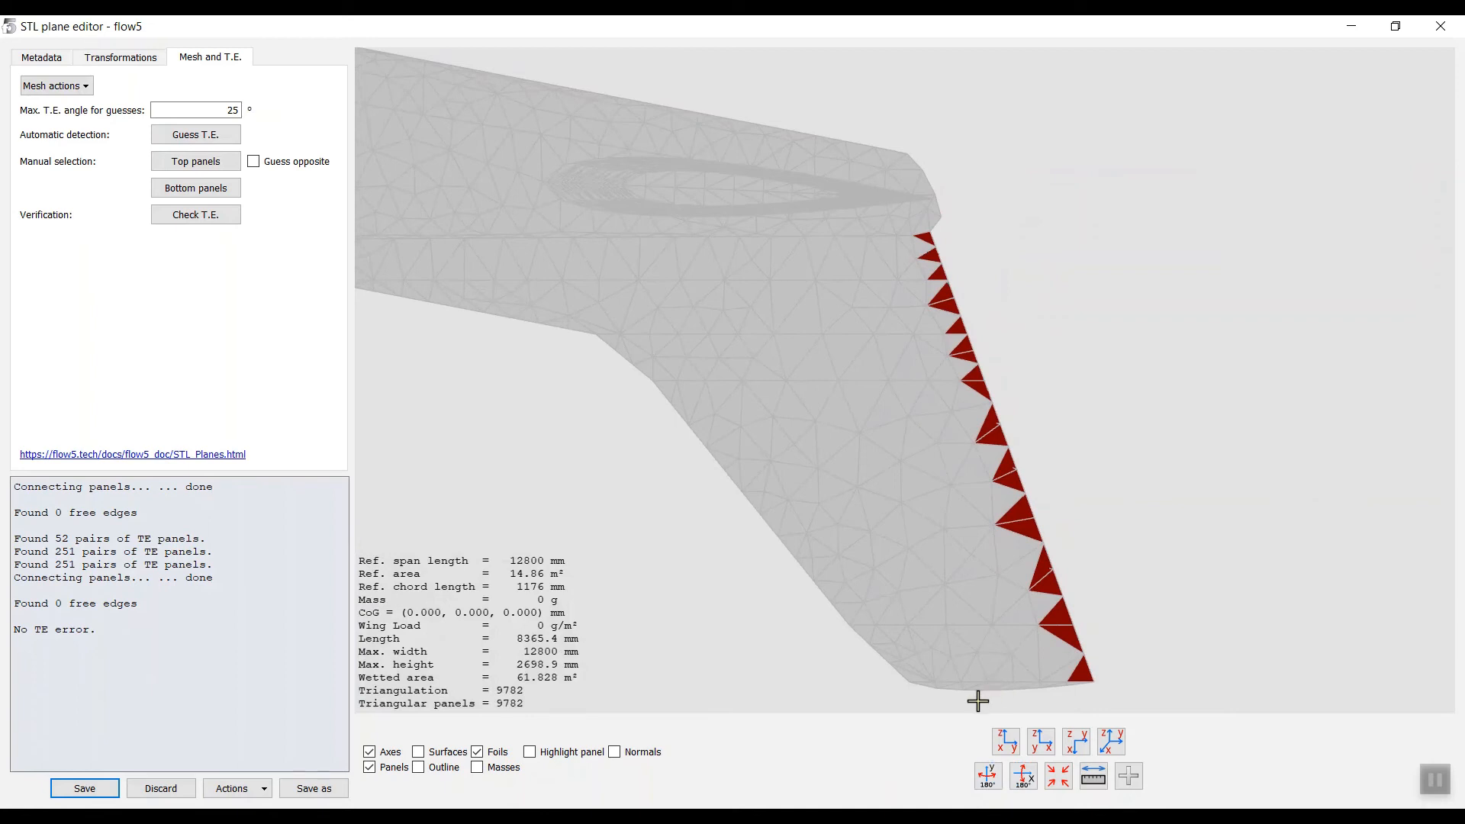
{"action": "left_click", "coordinate": [97, 791]}
{"action": "left_click", "coordinate": [107, 780]}
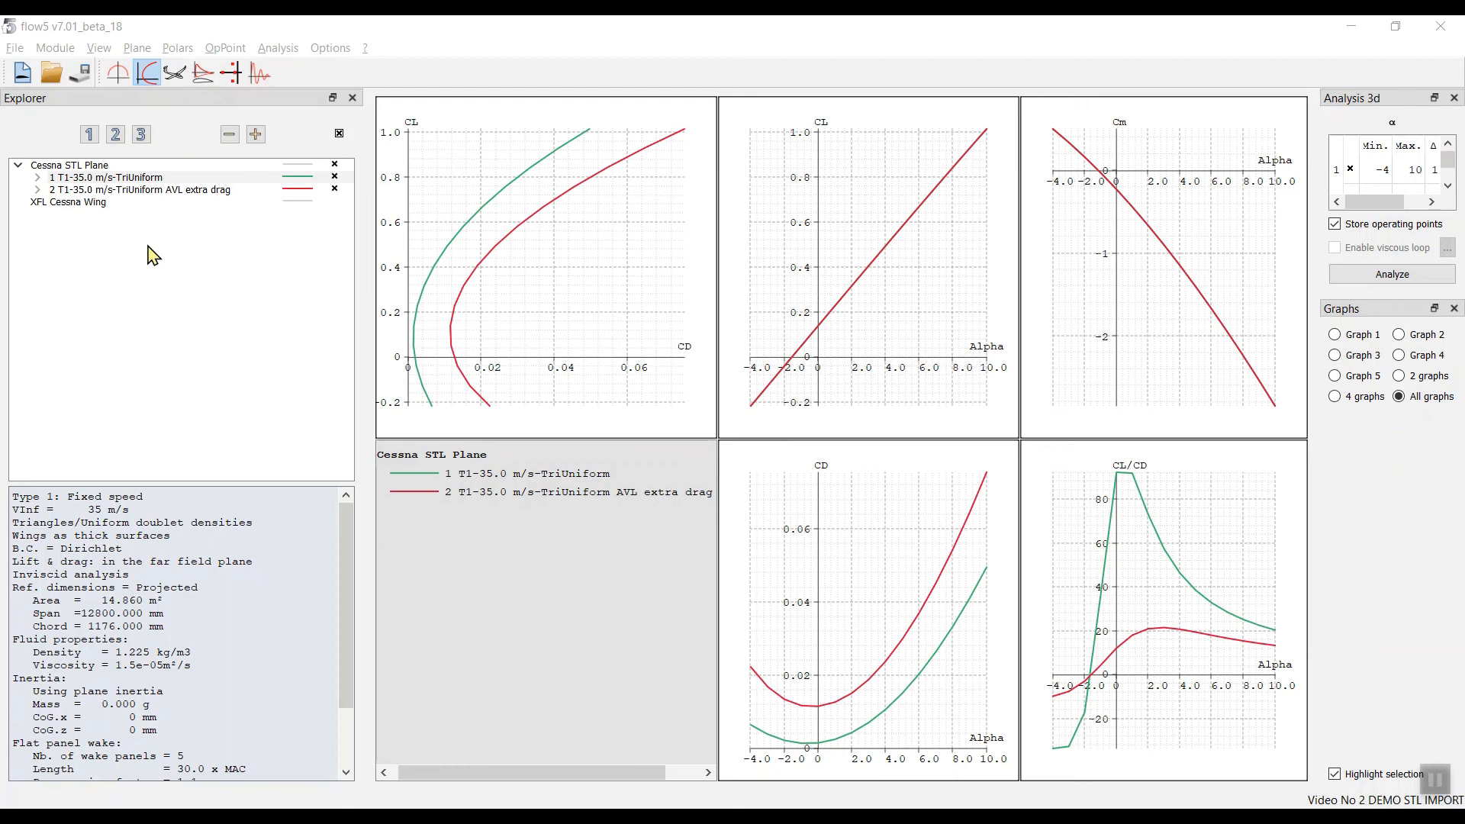
Step: Review the data points of the polar 1 T1-35.0 m/s-TriUniform
{"action": "left_click", "coordinate": [141, 179]}
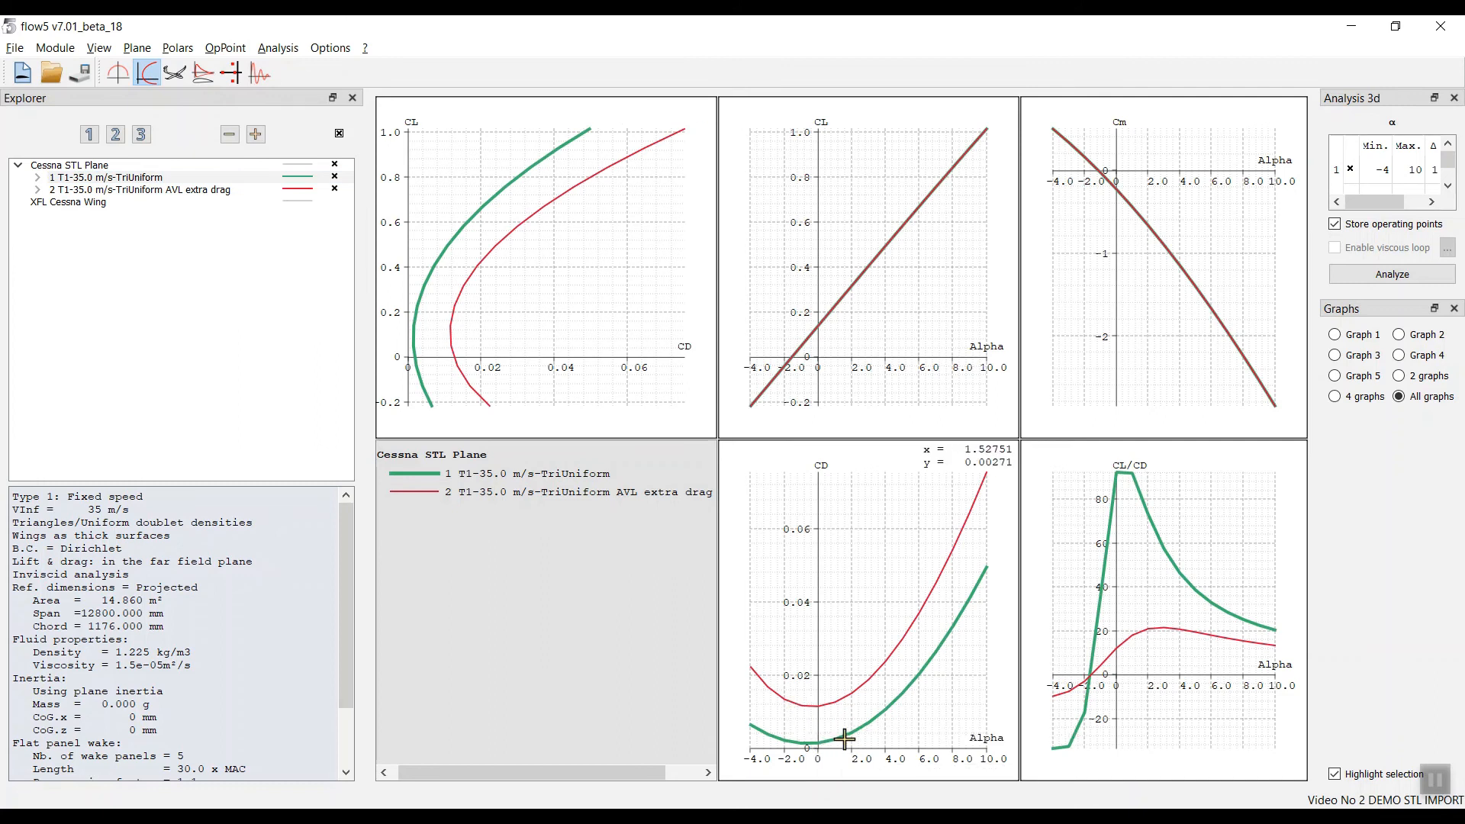
{"action": "key", "text": "ctrl+s"}
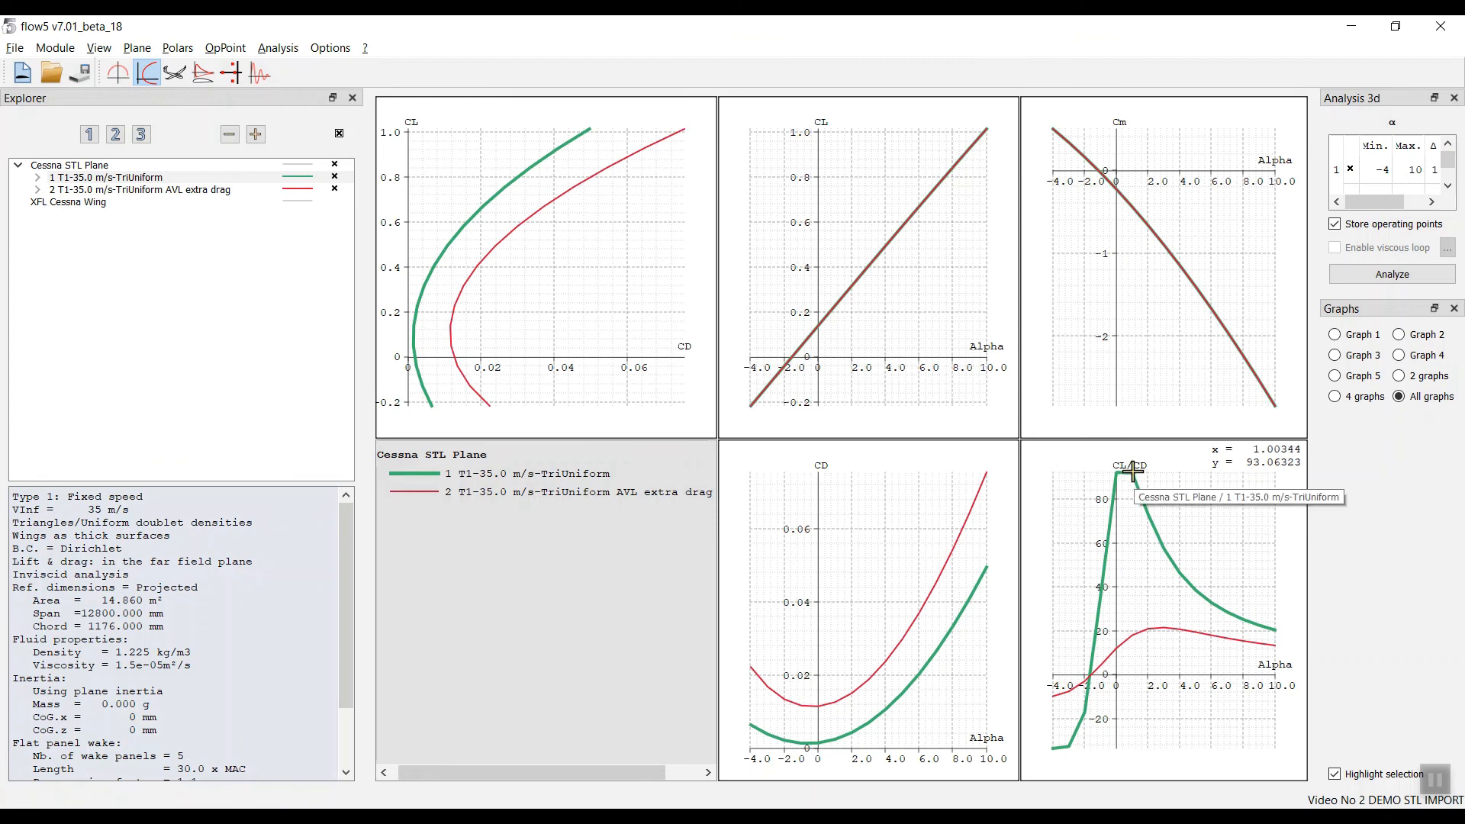
{"action": "right_click", "coordinate": [1134, 522]}
{"action": "mouse_move", "coordinate": [1175, 556]}
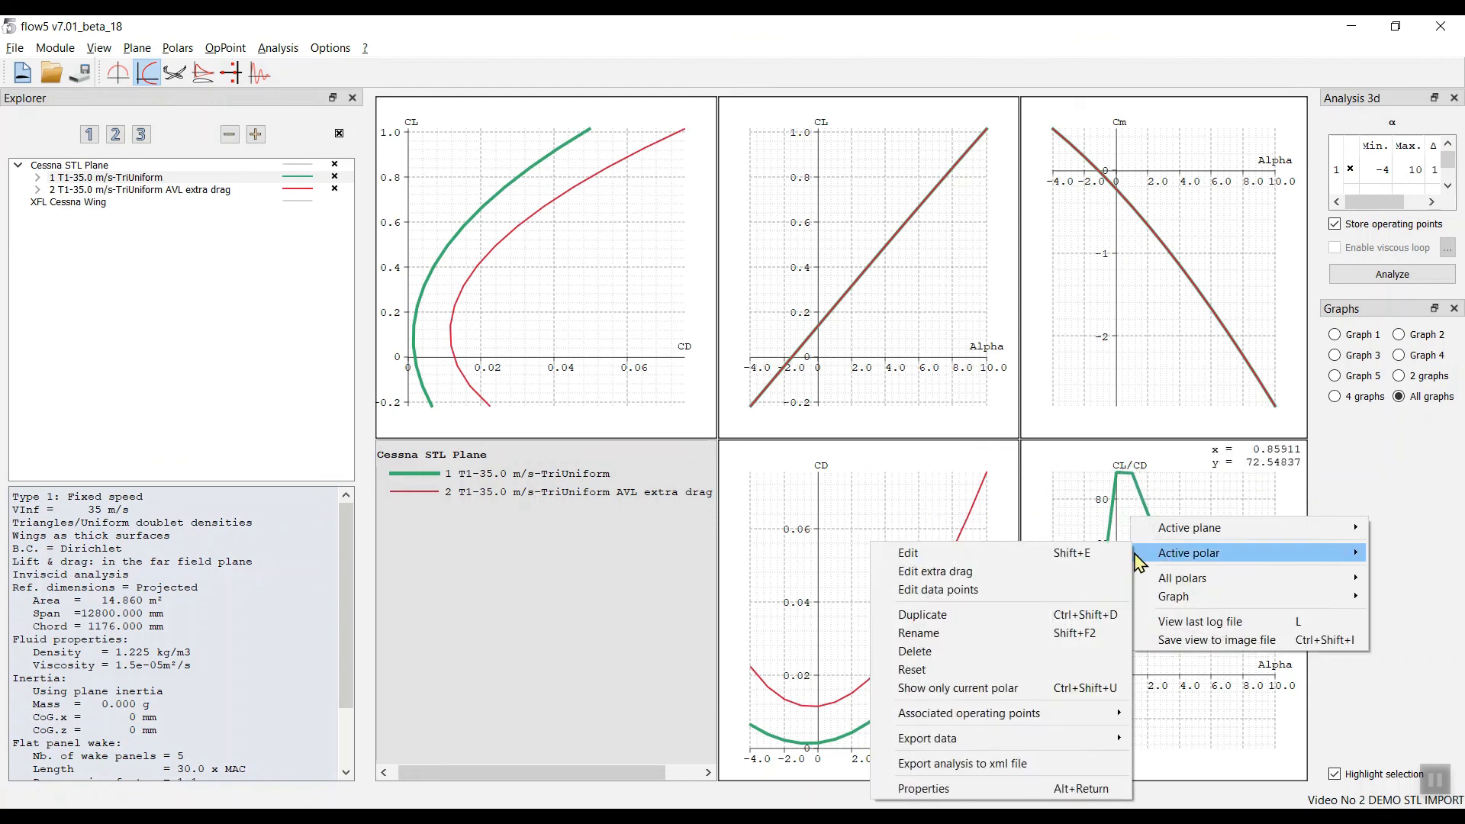
{"action": "left_click", "coordinate": [1021, 591]}
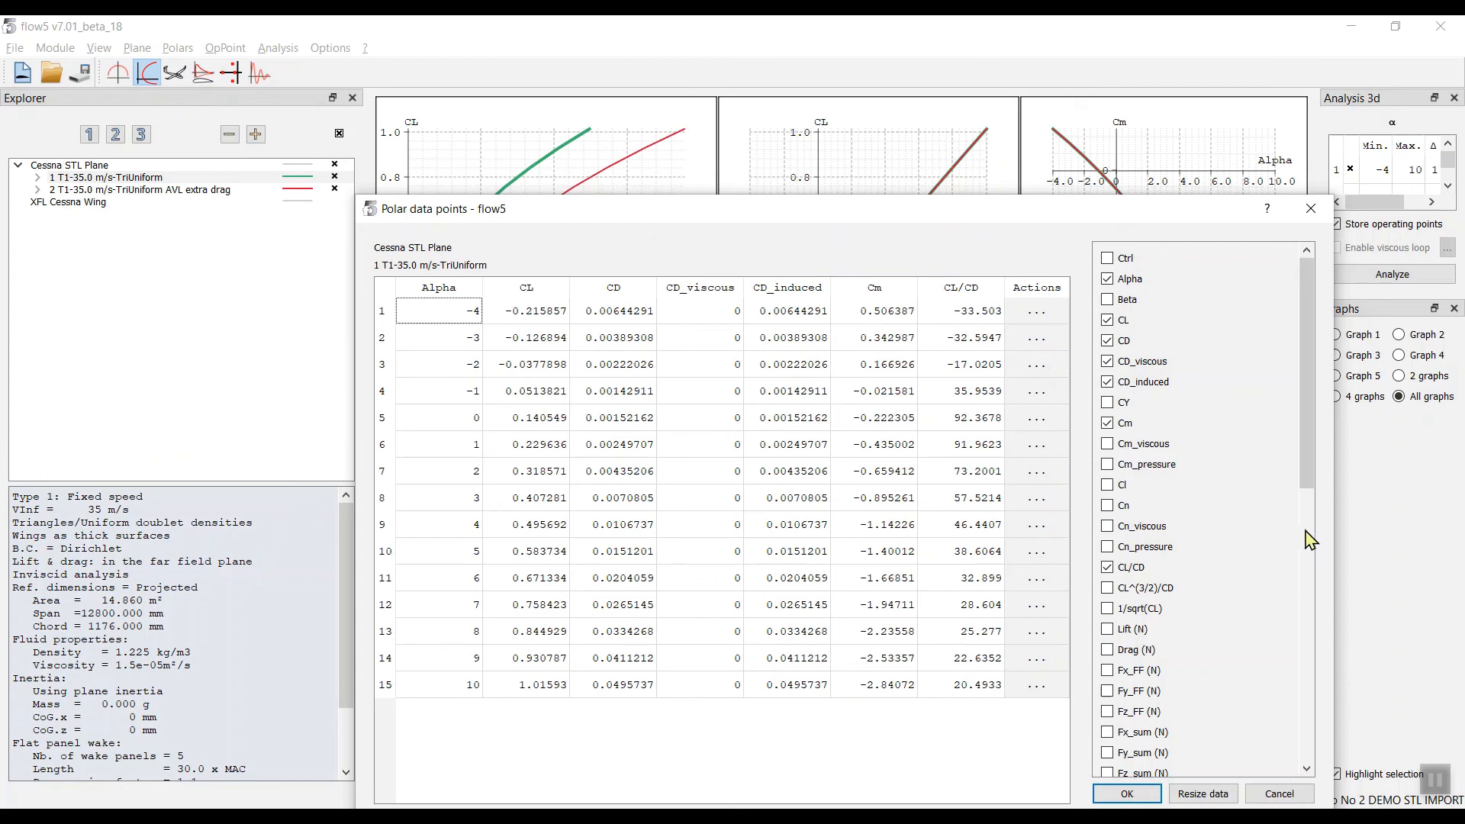
{"action": "left_click", "coordinate": [1315, 207]}
Step: Open the analysis definition of the polar 2 T1-35.0 m/s-TriUniform AVL extra drag and examine its extra drag settings
{"action": "left_click", "coordinate": [140, 191]}
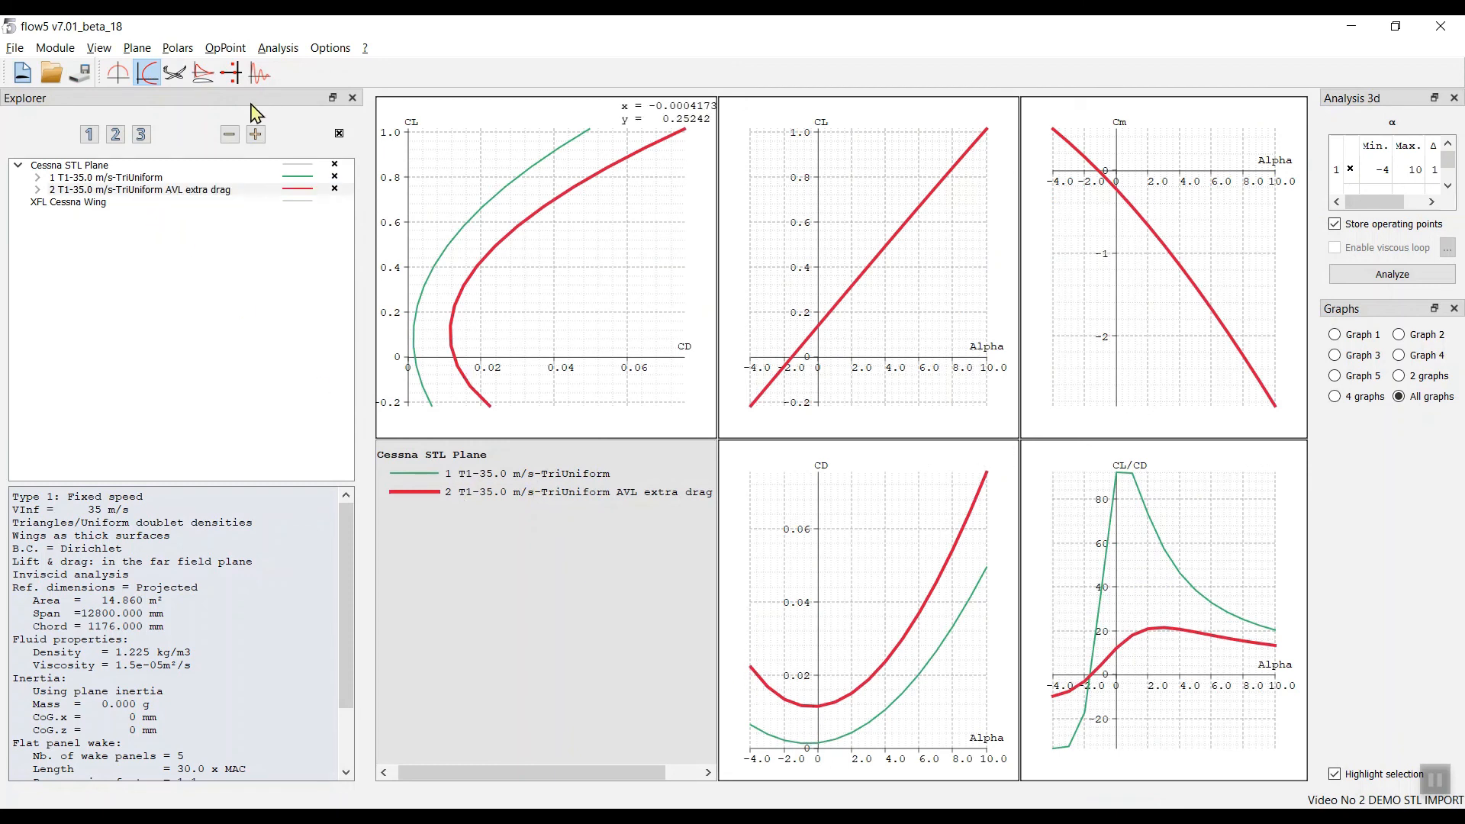
{"action": "right_click", "coordinate": [194, 191]}
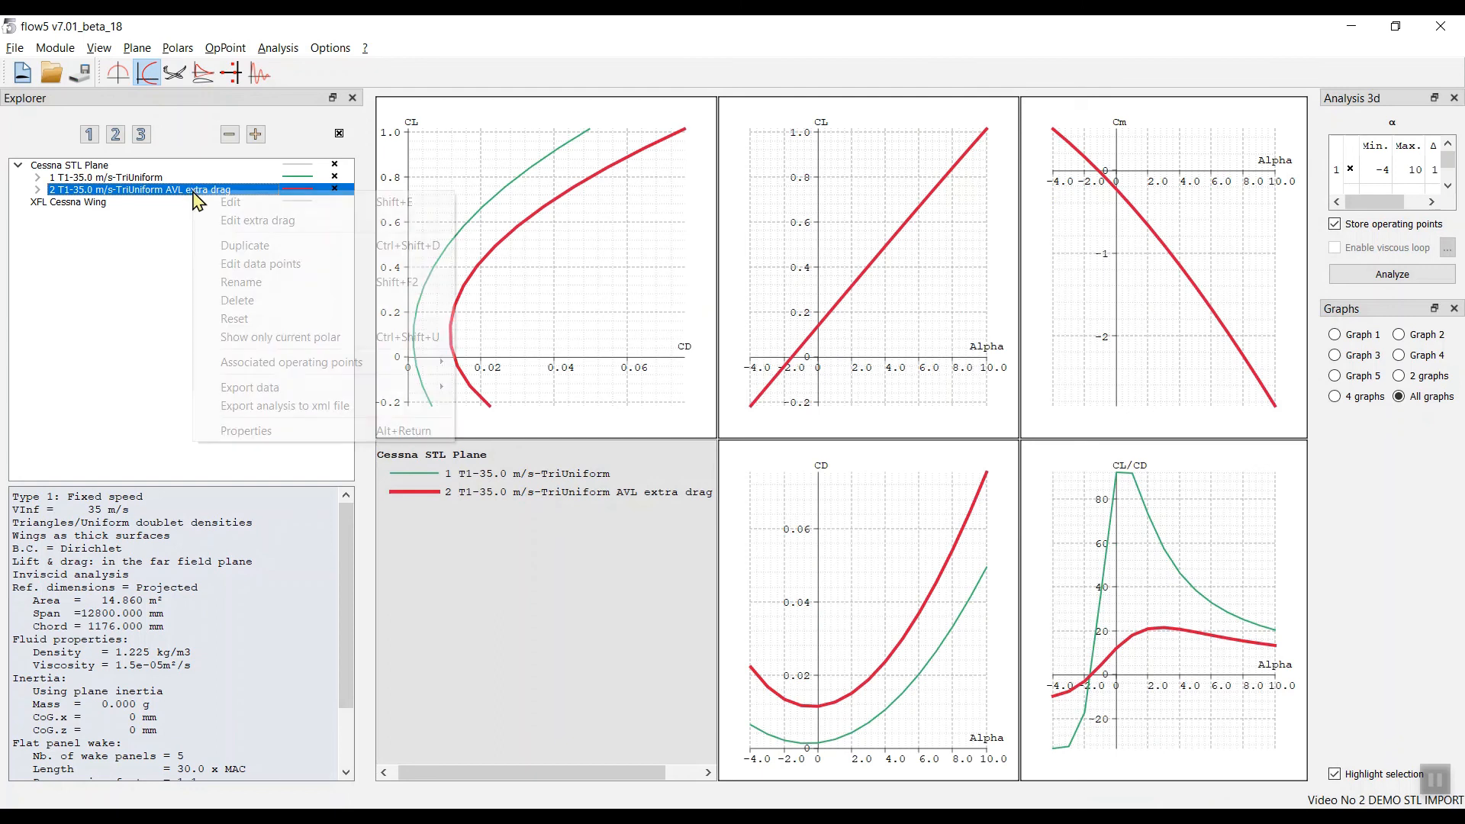
{"action": "left_click", "coordinate": [238, 203]}
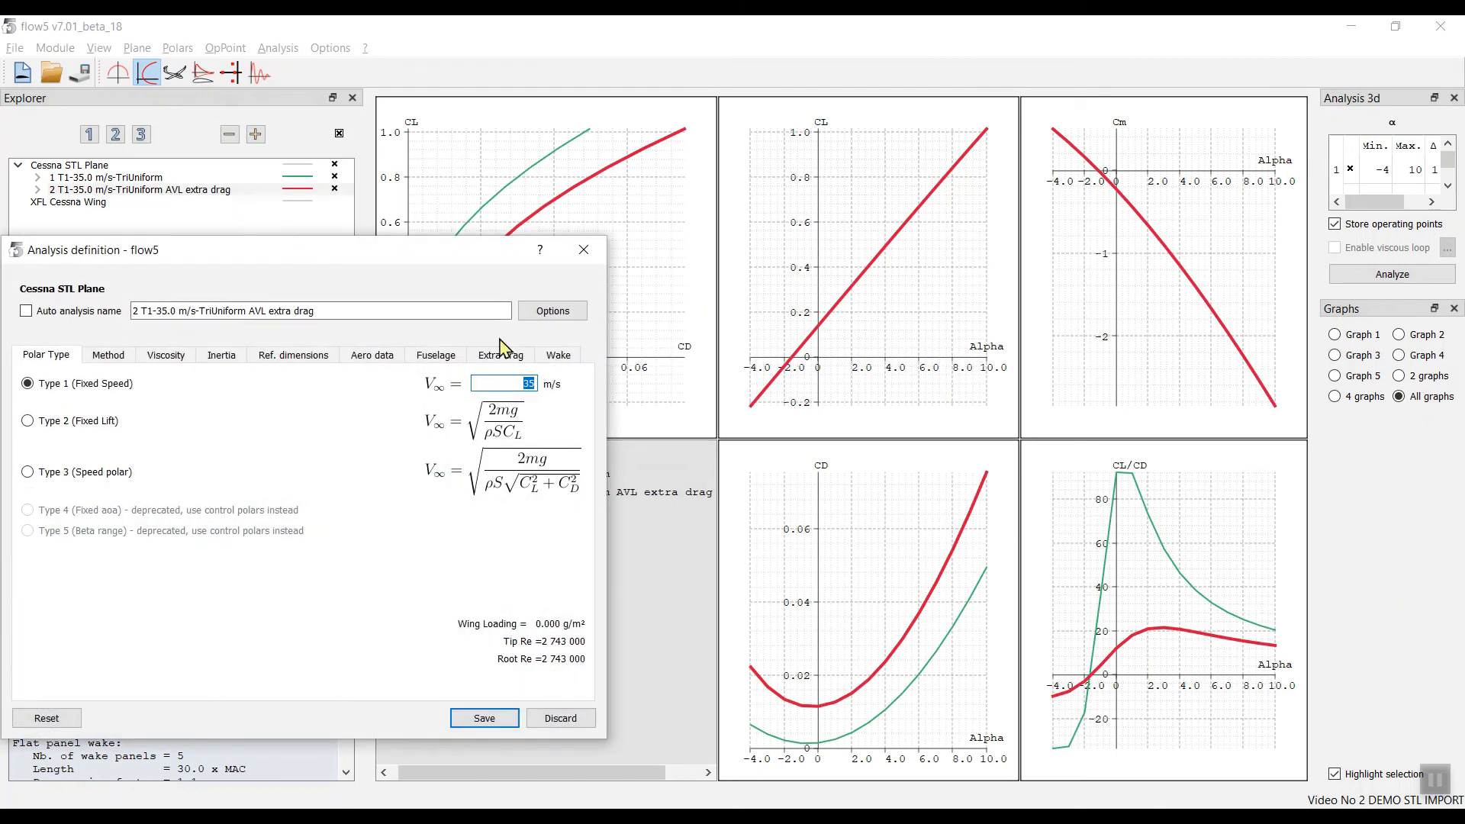
{"action": "left_click", "coordinate": [517, 360]}
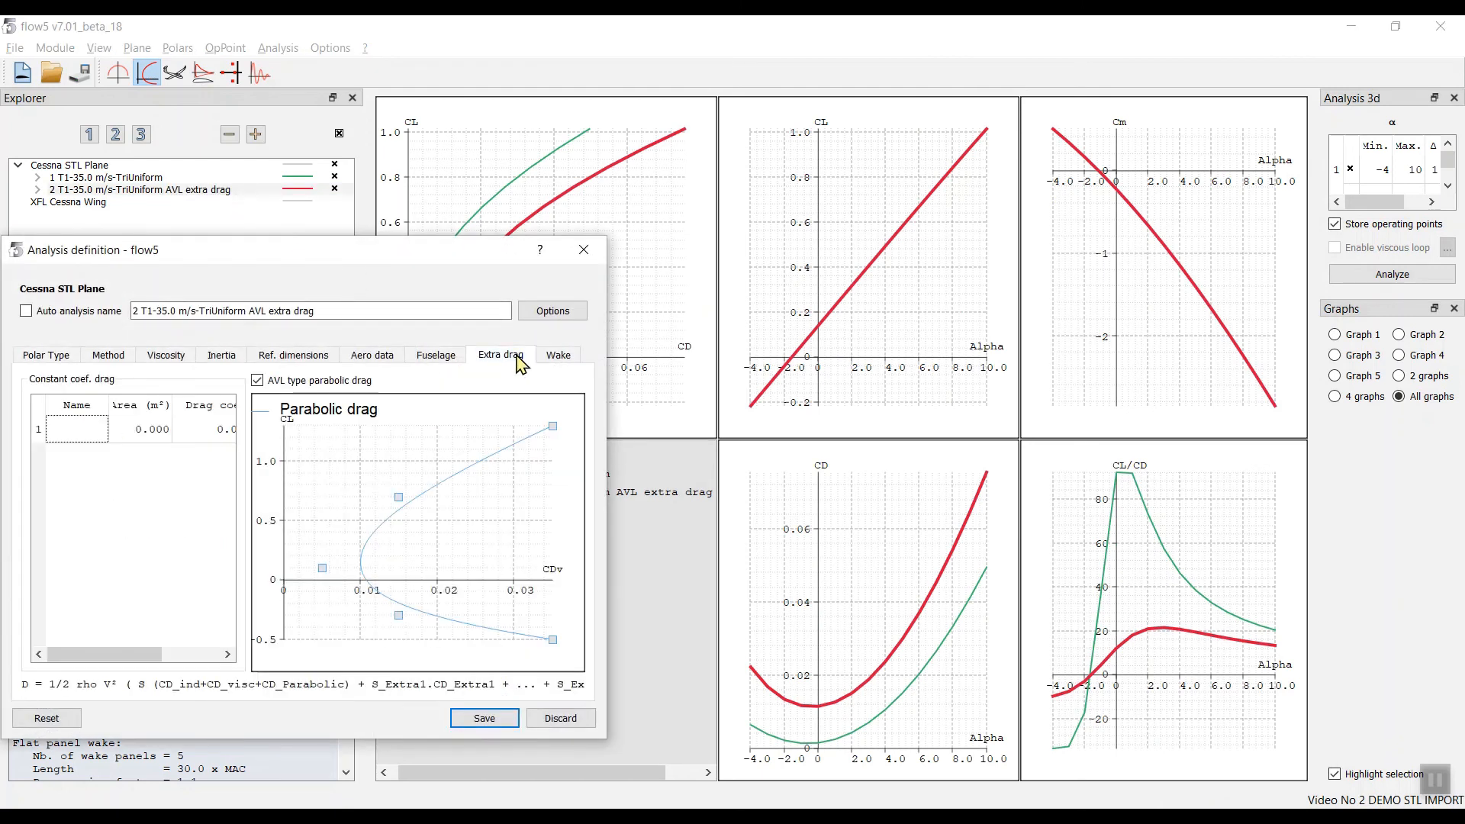
{"action": "left_click_drag", "start_coordinate": [145, 659], "coordinate": [215, 661]}
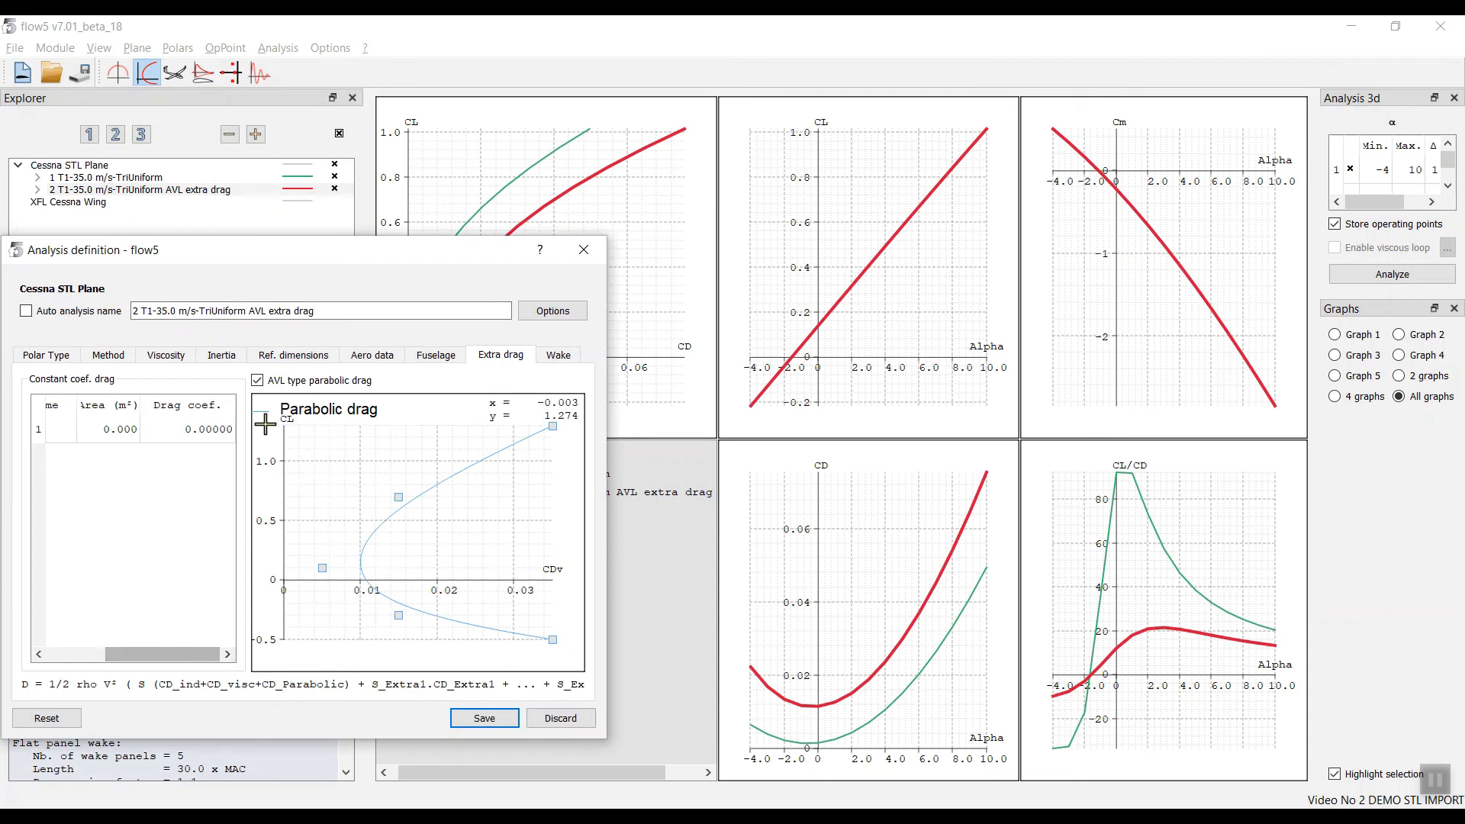
Step: Examine the constant drag coefficient table with AVL type parabolic drag switched off, re-enable that option and close the analysis definition without saving
{"action": "left_click", "coordinate": [258, 380]}
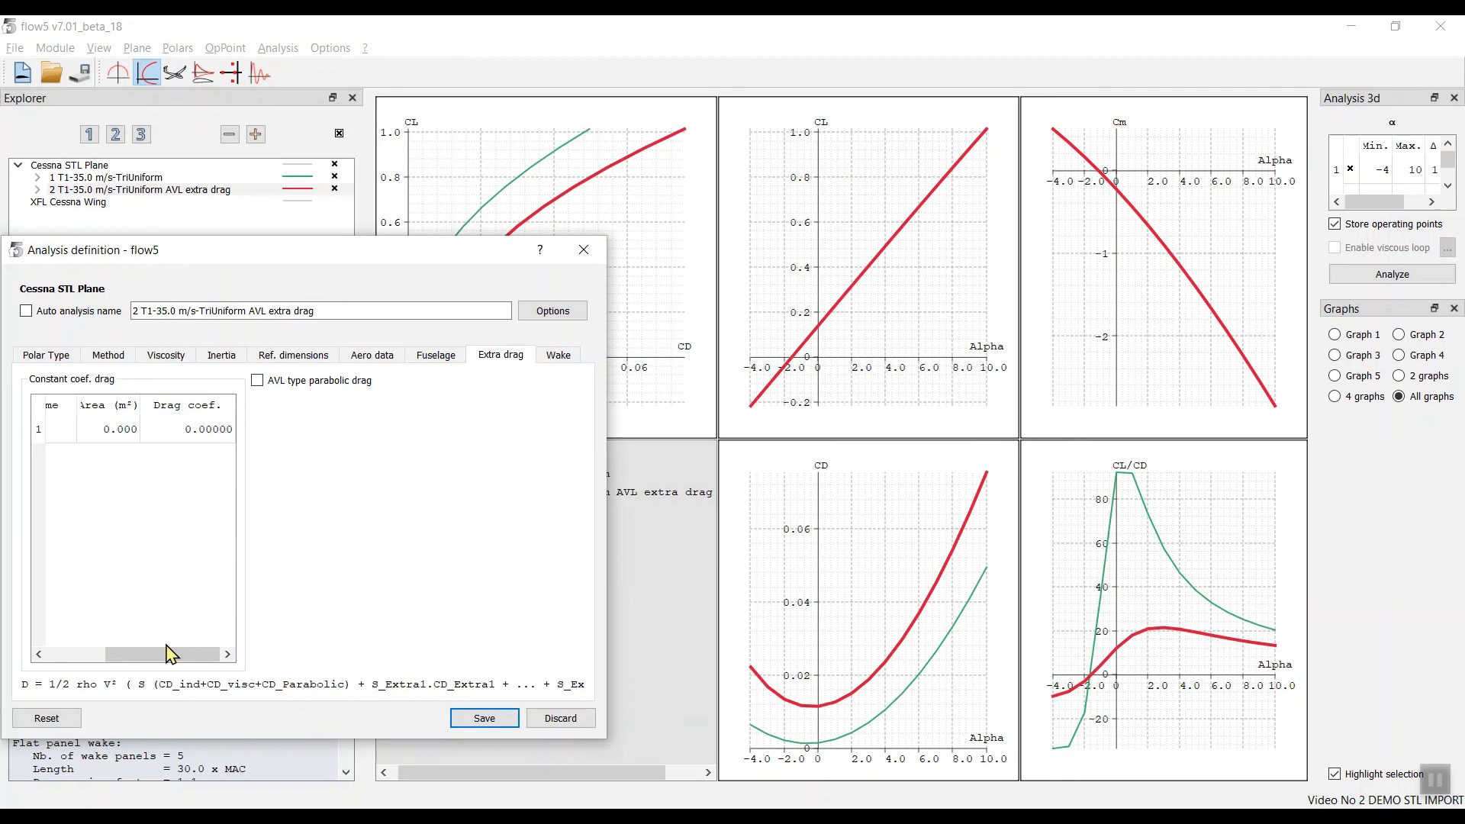
{"action": "left_click_drag", "start_coordinate": [187, 660], "coordinate": [128, 650]}
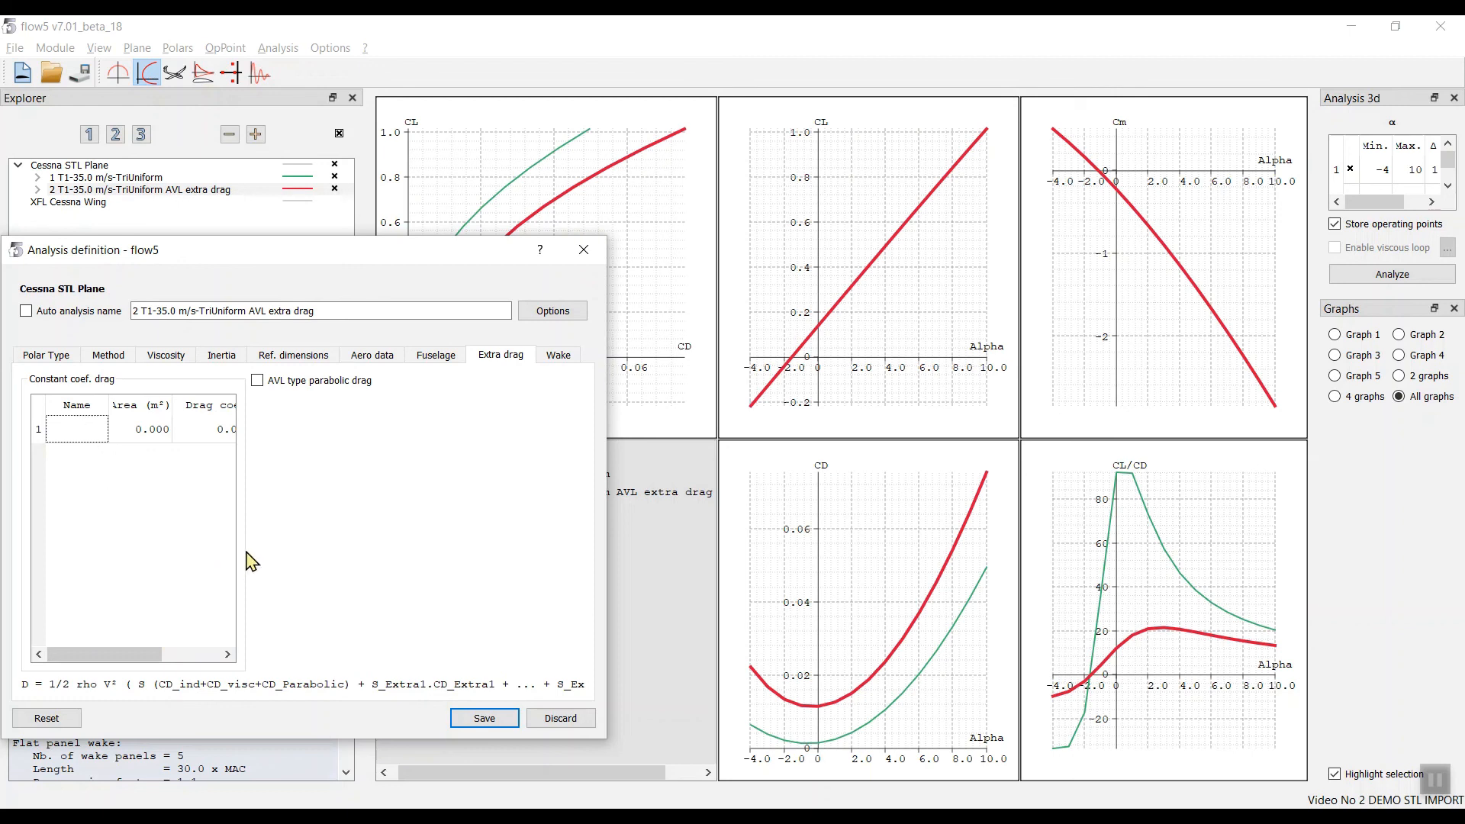
{"action": "left_click", "coordinate": [257, 380]}
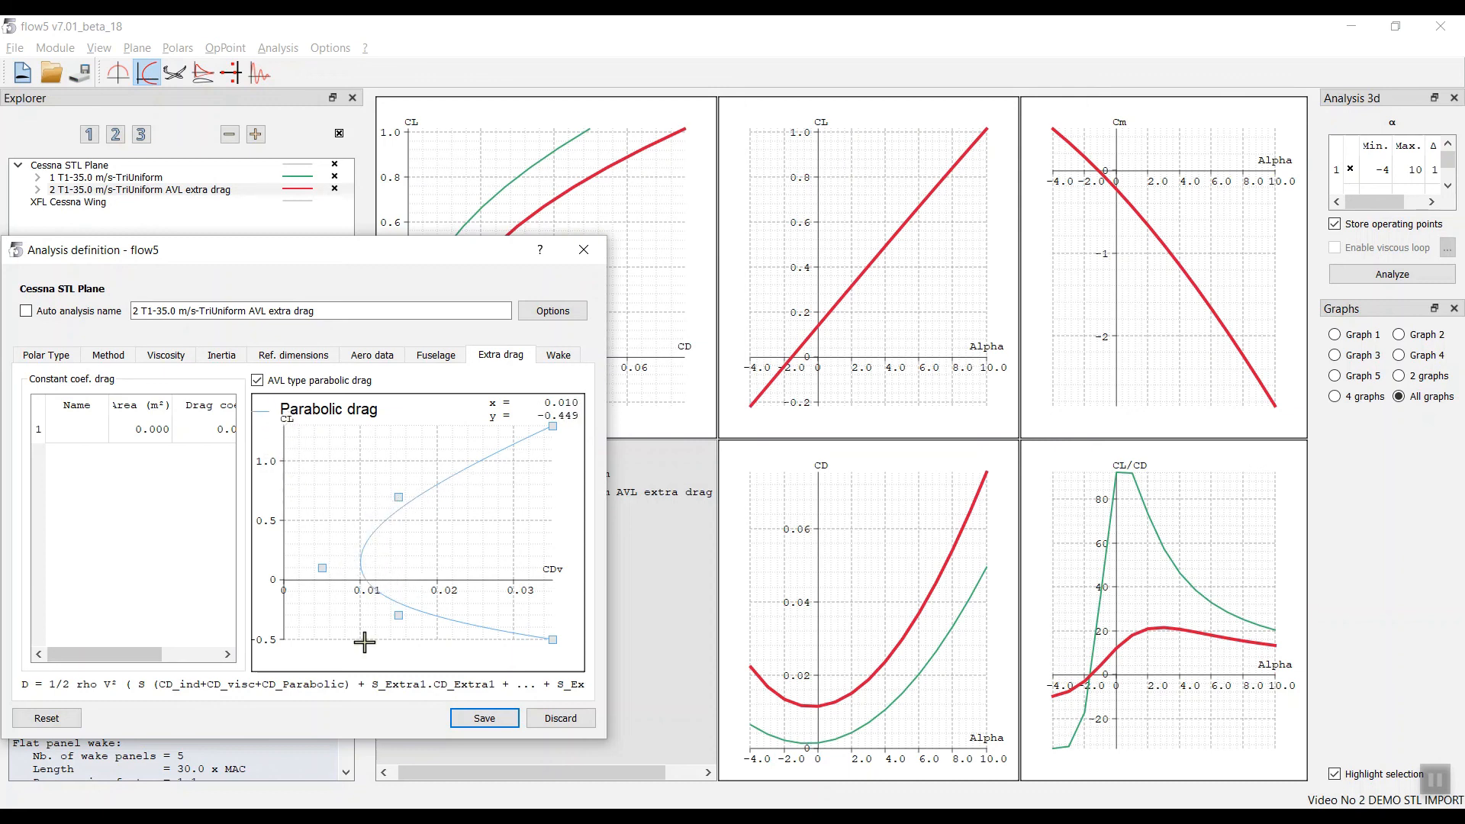
{"action": "left_click", "coordinate": [585, 252]}
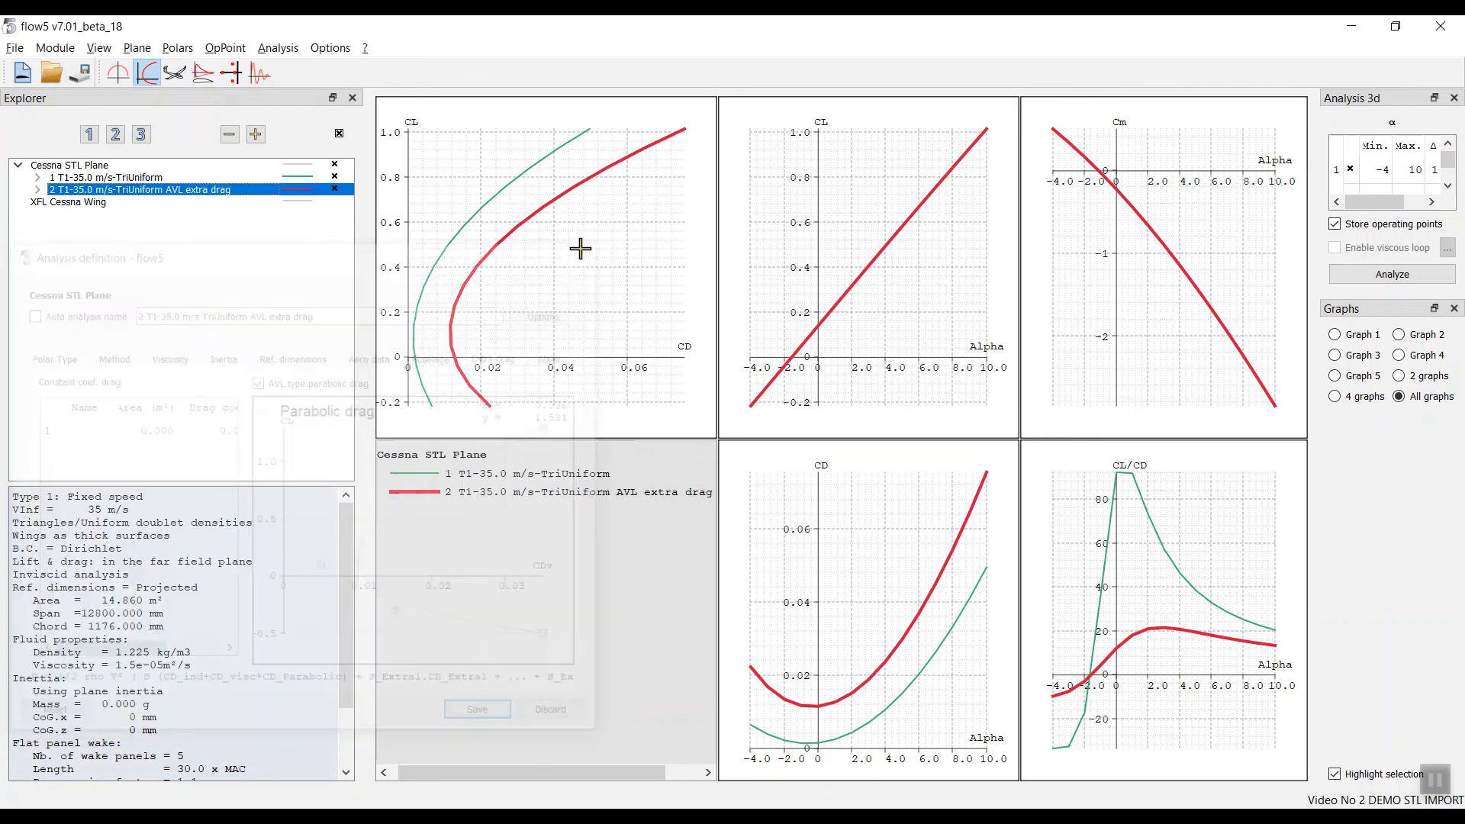
Step: Review the data points of the active polar 2 T1-35.0 m/s-TriUniform AVL extra drag and close the table
{"action": "right_click", "coordinate": [837, 613]}
{"action": "mouse_move", "coordinate": [885, 648]}
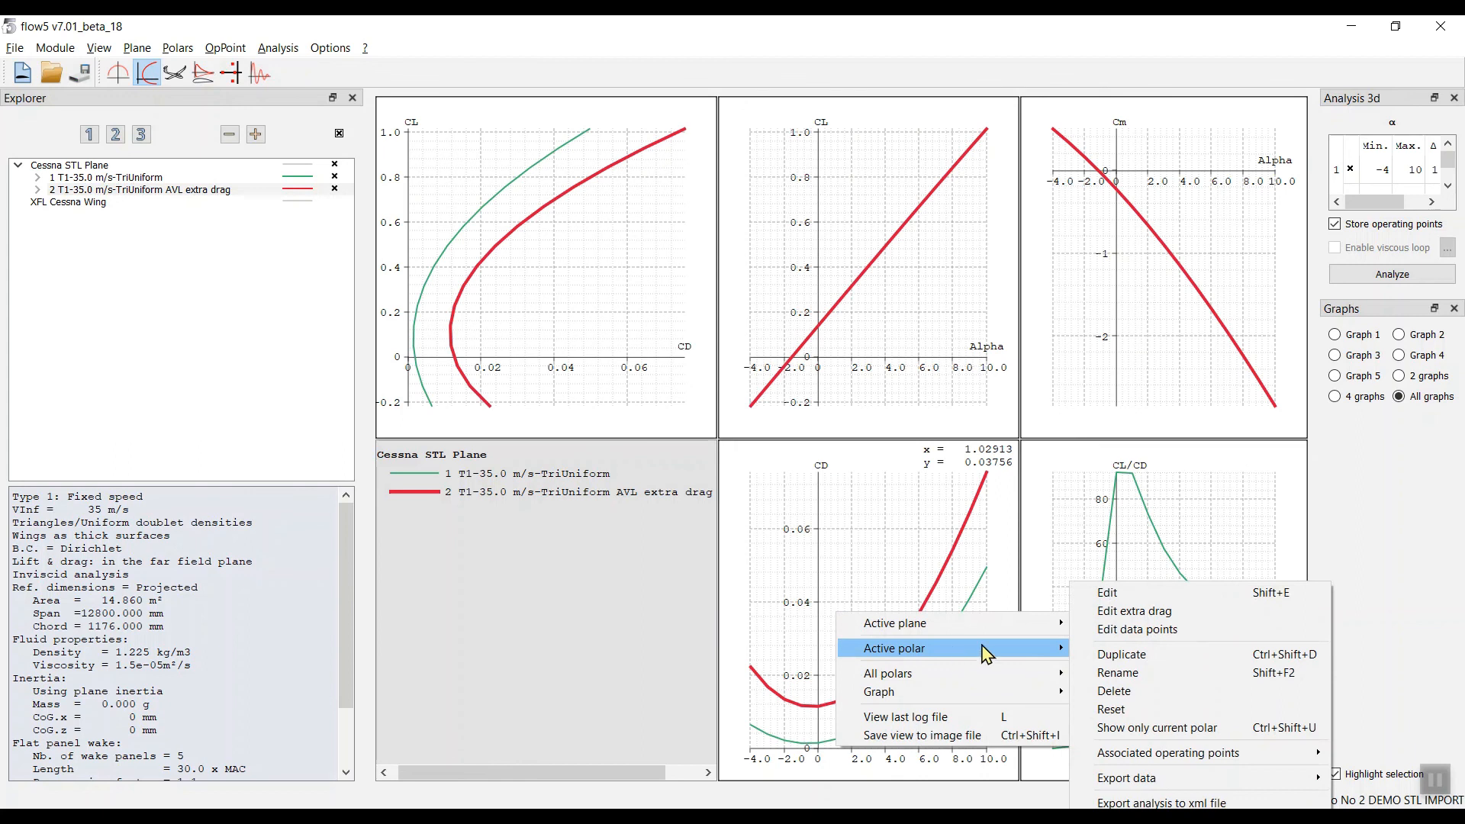
{"action": "left_click", "coordinate": [1137, 638]}
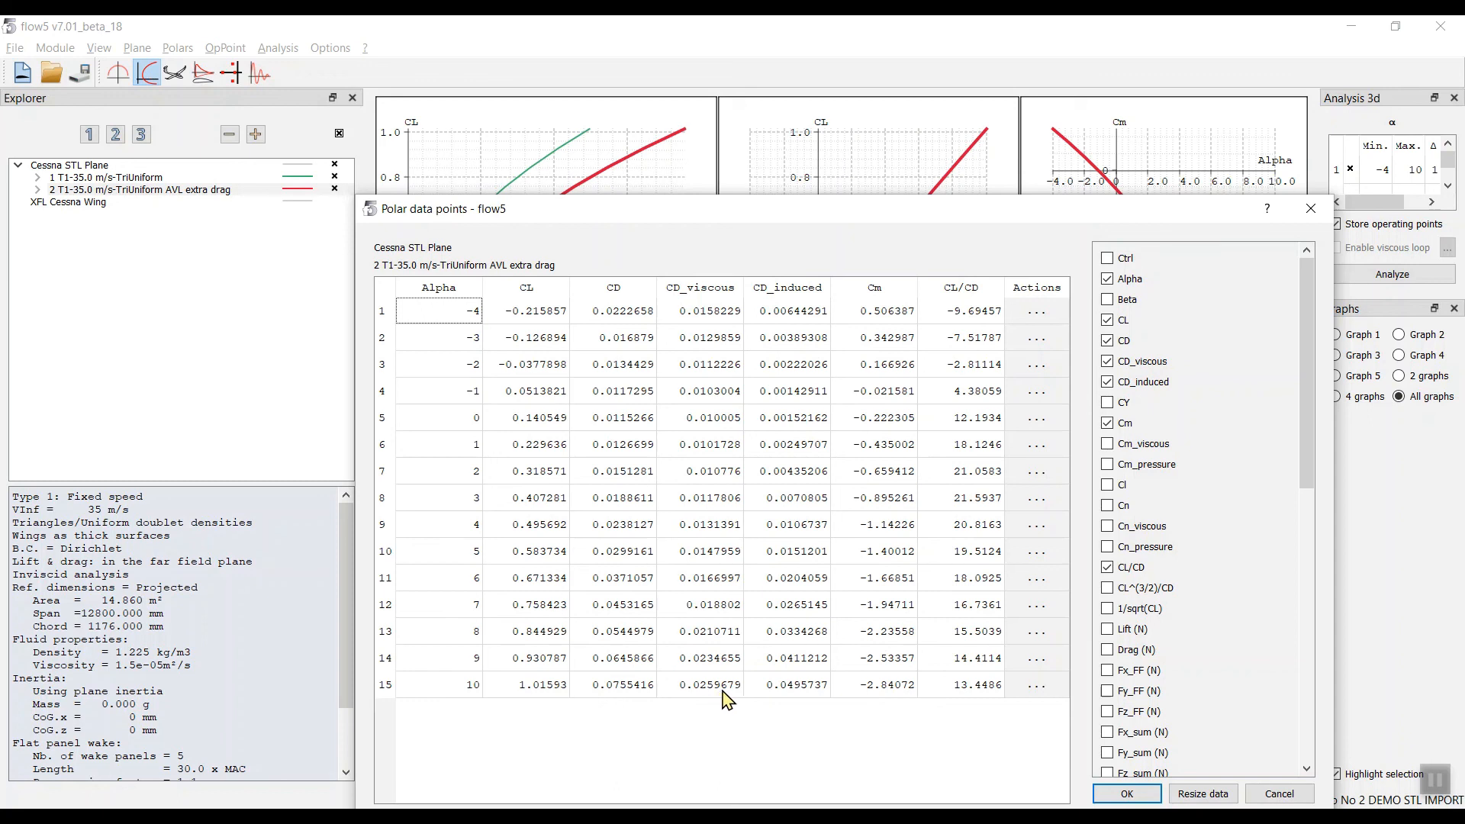
{"action": "key", "text": "Escape"}
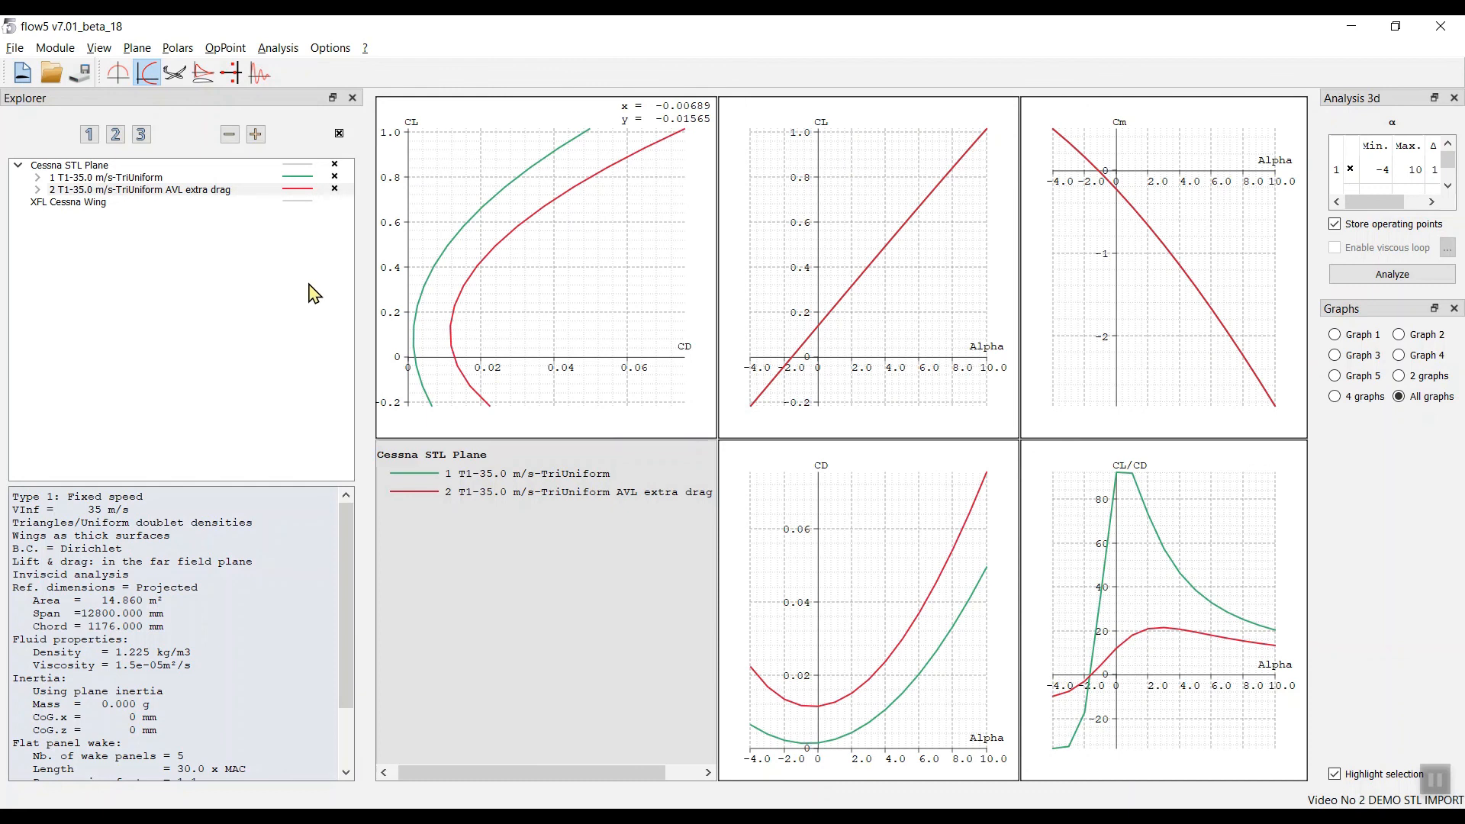
Step: Examine the vortex particle wake and extra drag settings of a new control analysis, close it unsaved, and save the project
{"action": "left_click", "coordinate": [274, 49]}
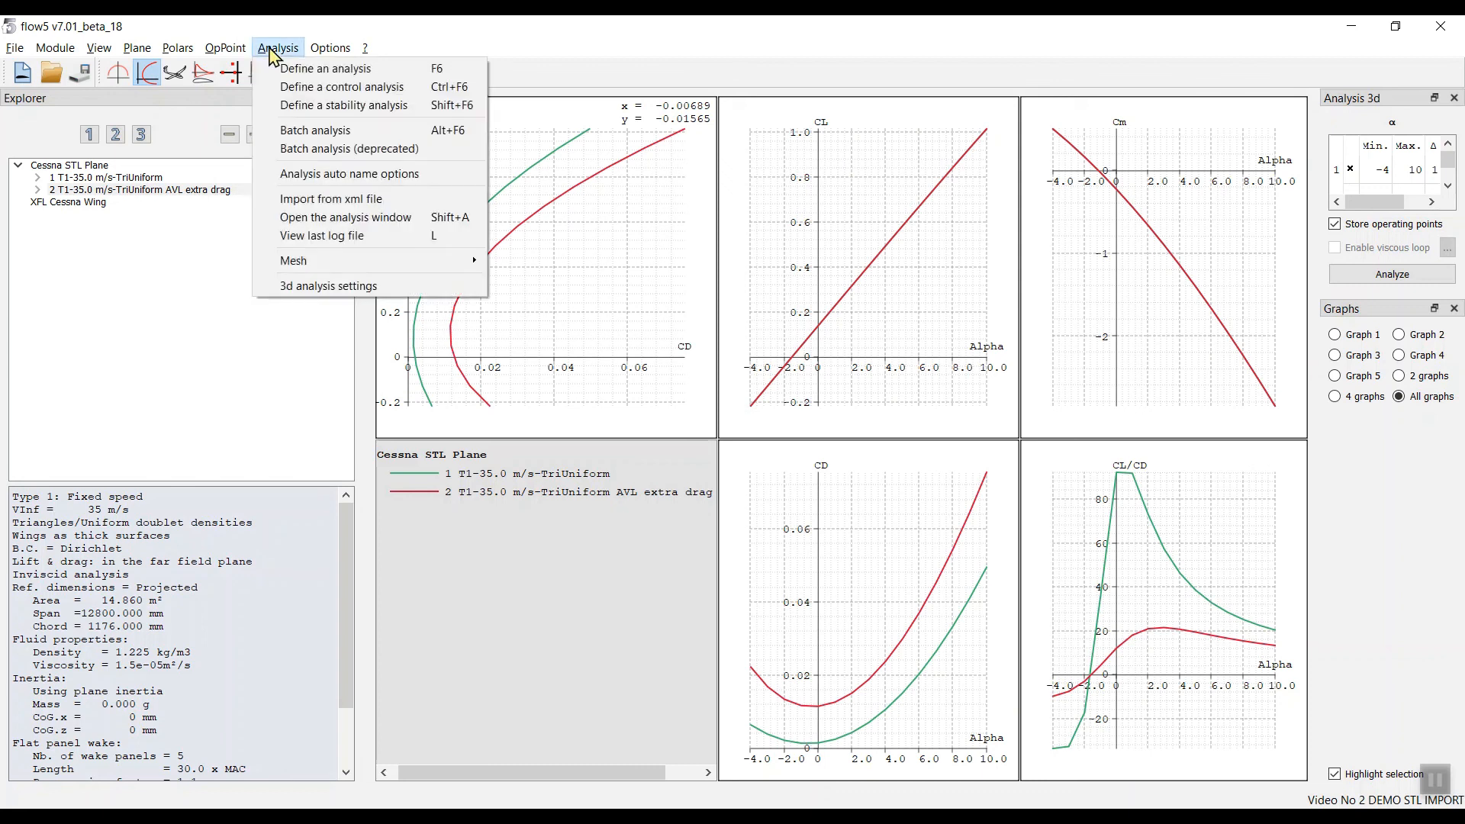
{"action": "left_click", "coordinate": [321, 89]}
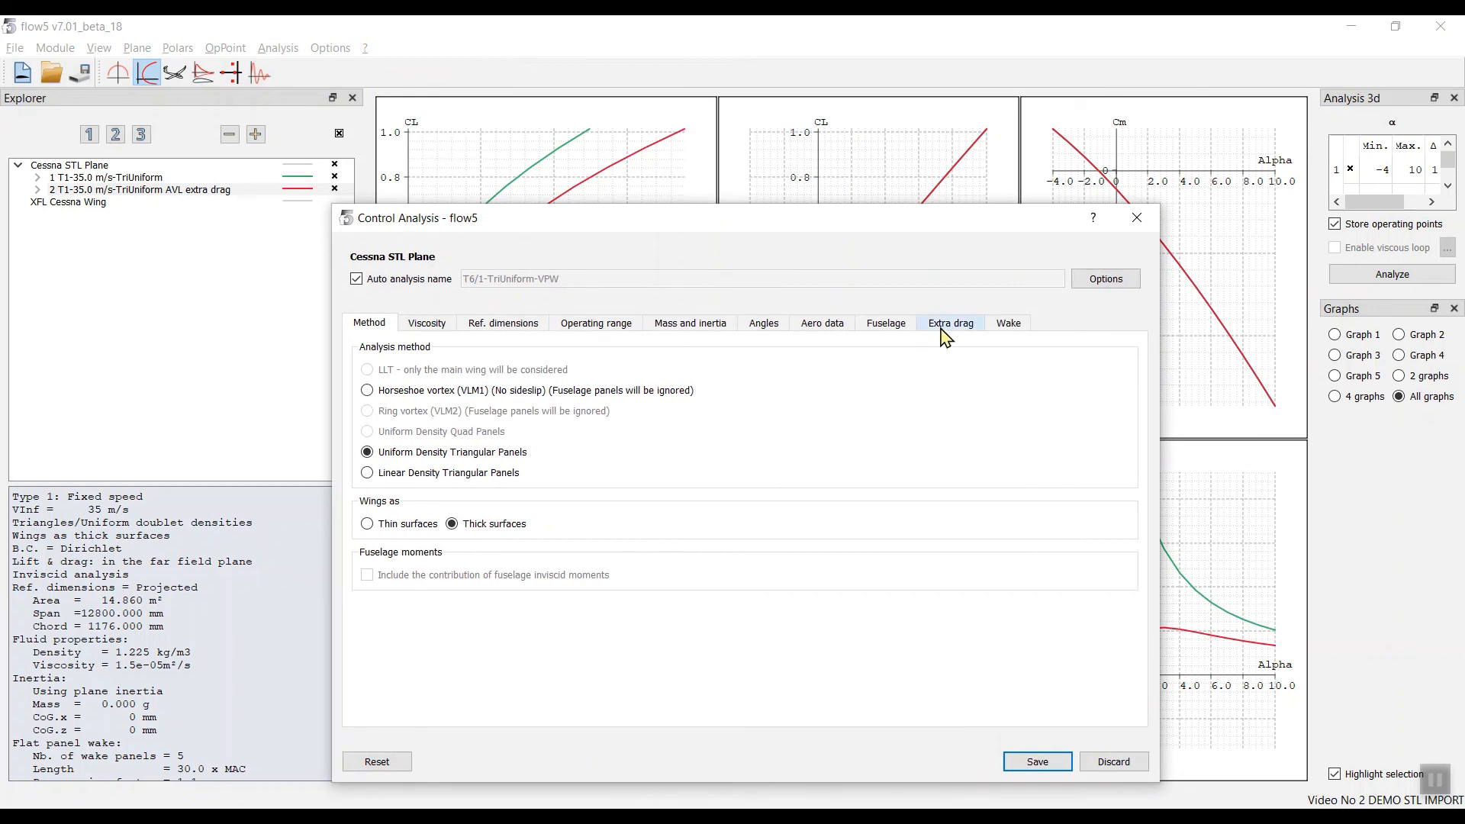
{"action": "left_click", "coordinate": [1011, 328]}
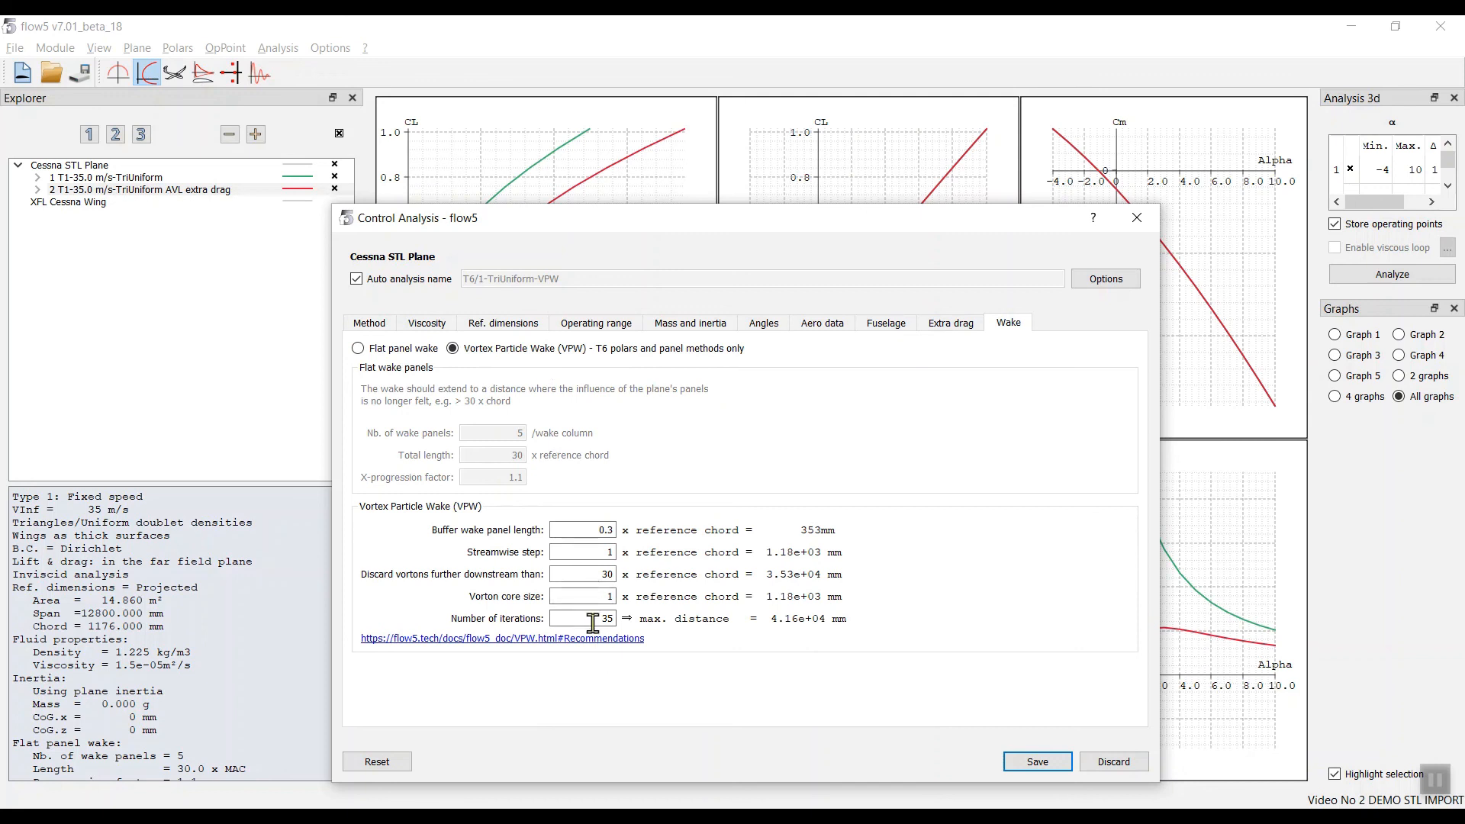
{"action": "mouse_move", "coordinate": [589, 618]}
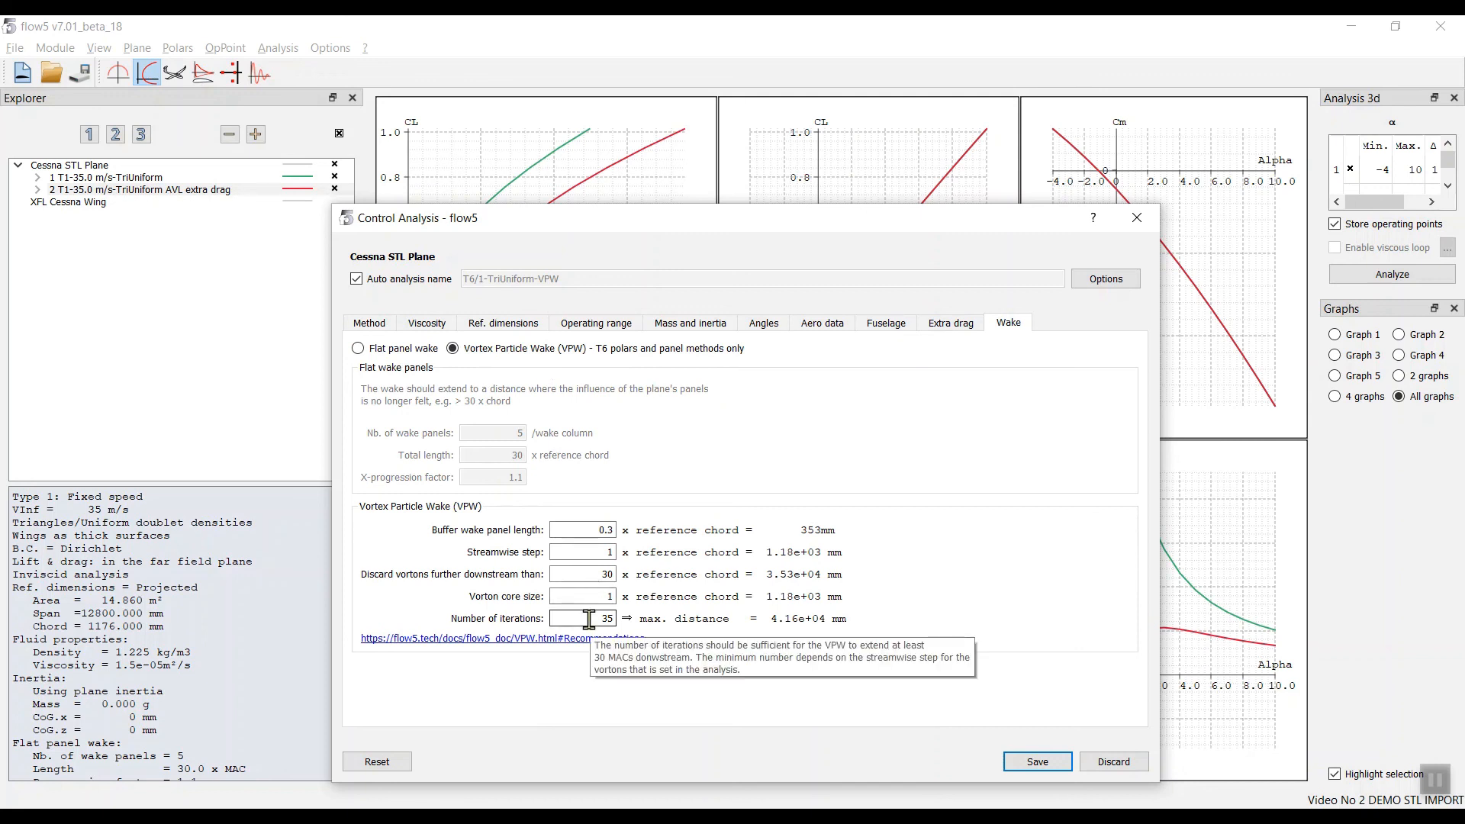
{"action": "left_click", "coordinate": [952, 327]}
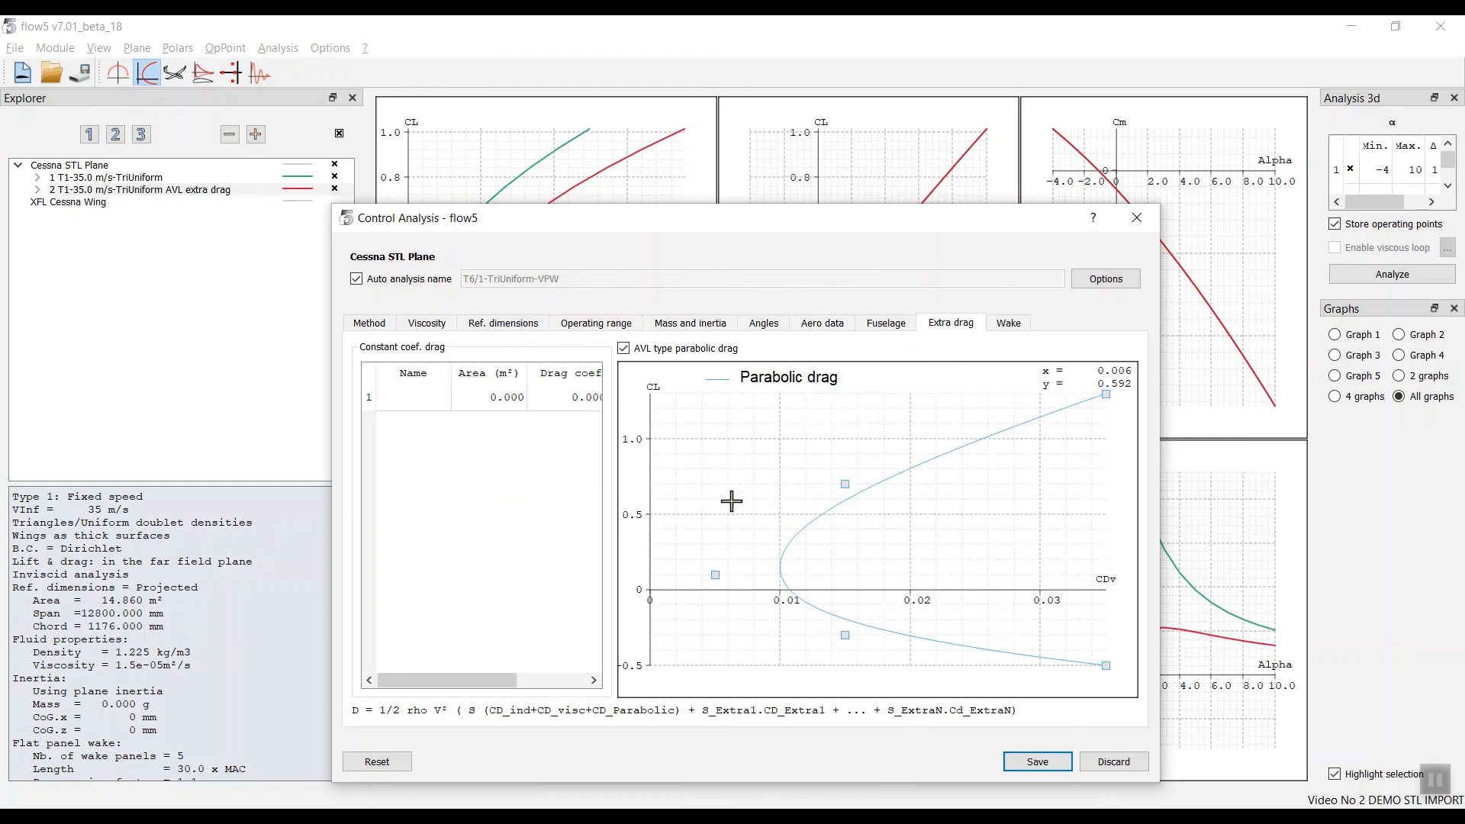
{"action": "left_click", "coordinate": [1138, 221]}
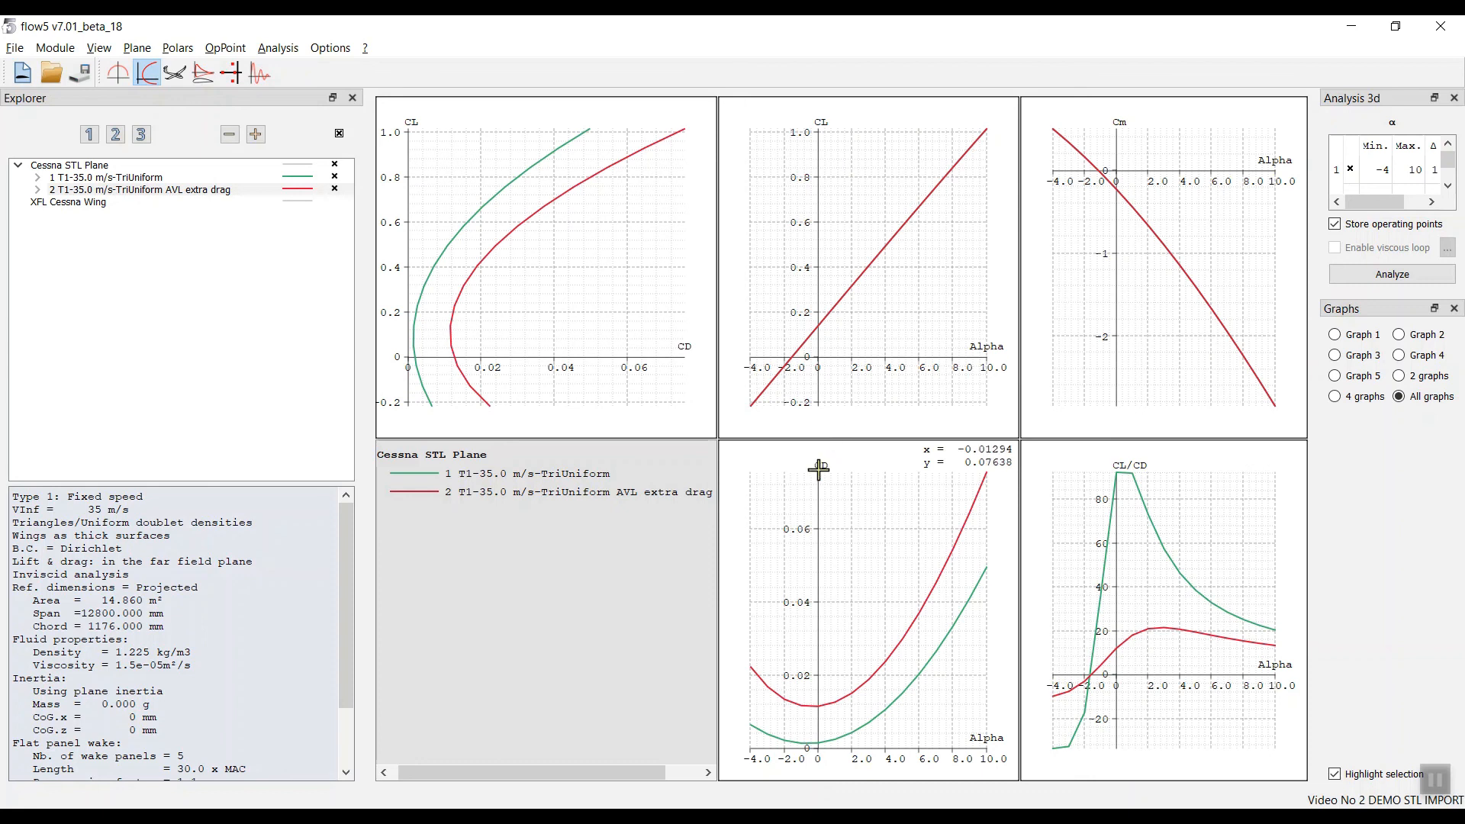
{"action": "key", "text": "ctrl+s"}
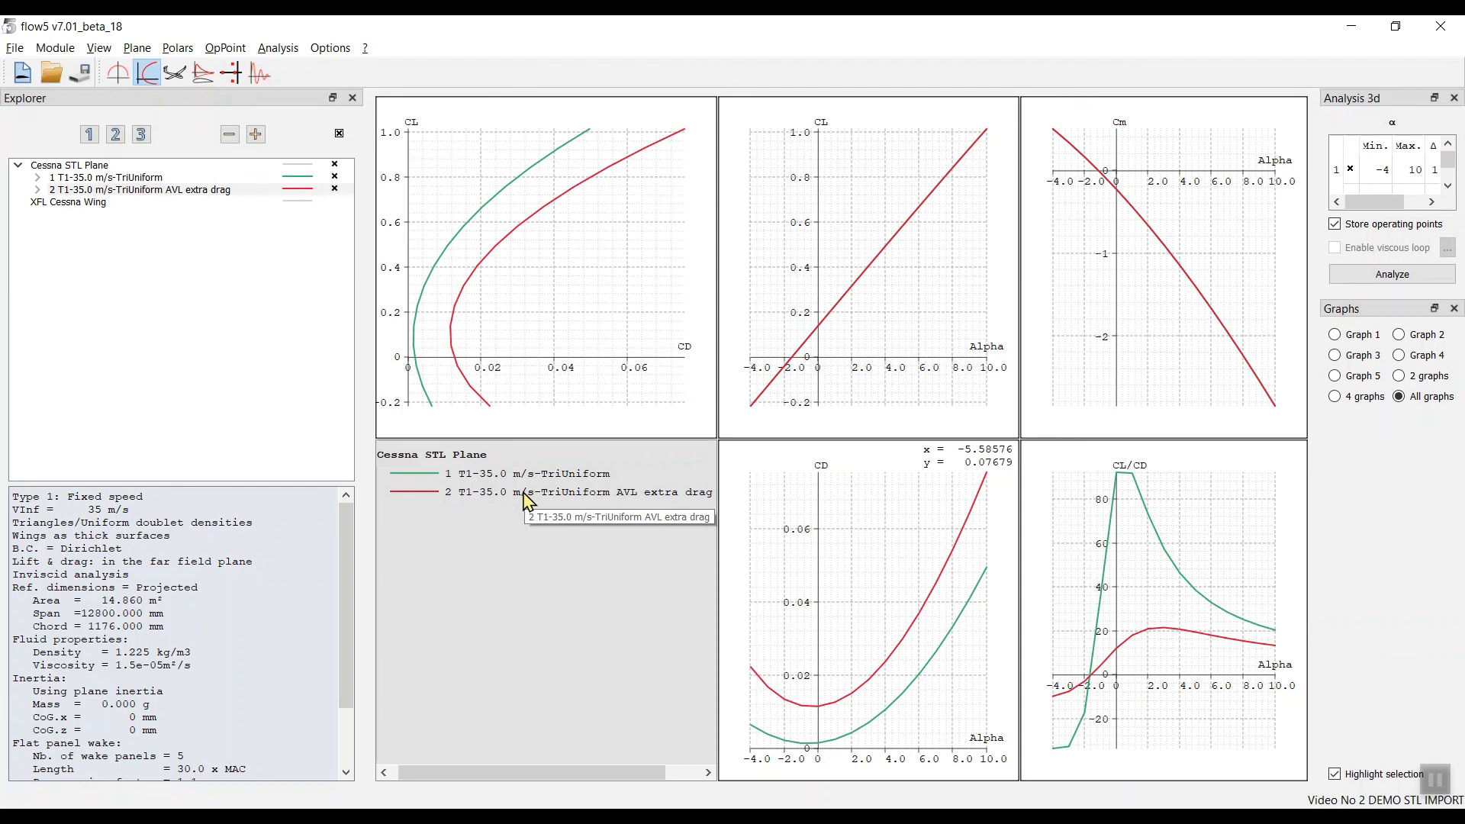
Step: Switch to the flow5 documentation in the browser and read the page on planes defined by external STL meshes
{"action": "key", "text": "alt+Tab"}
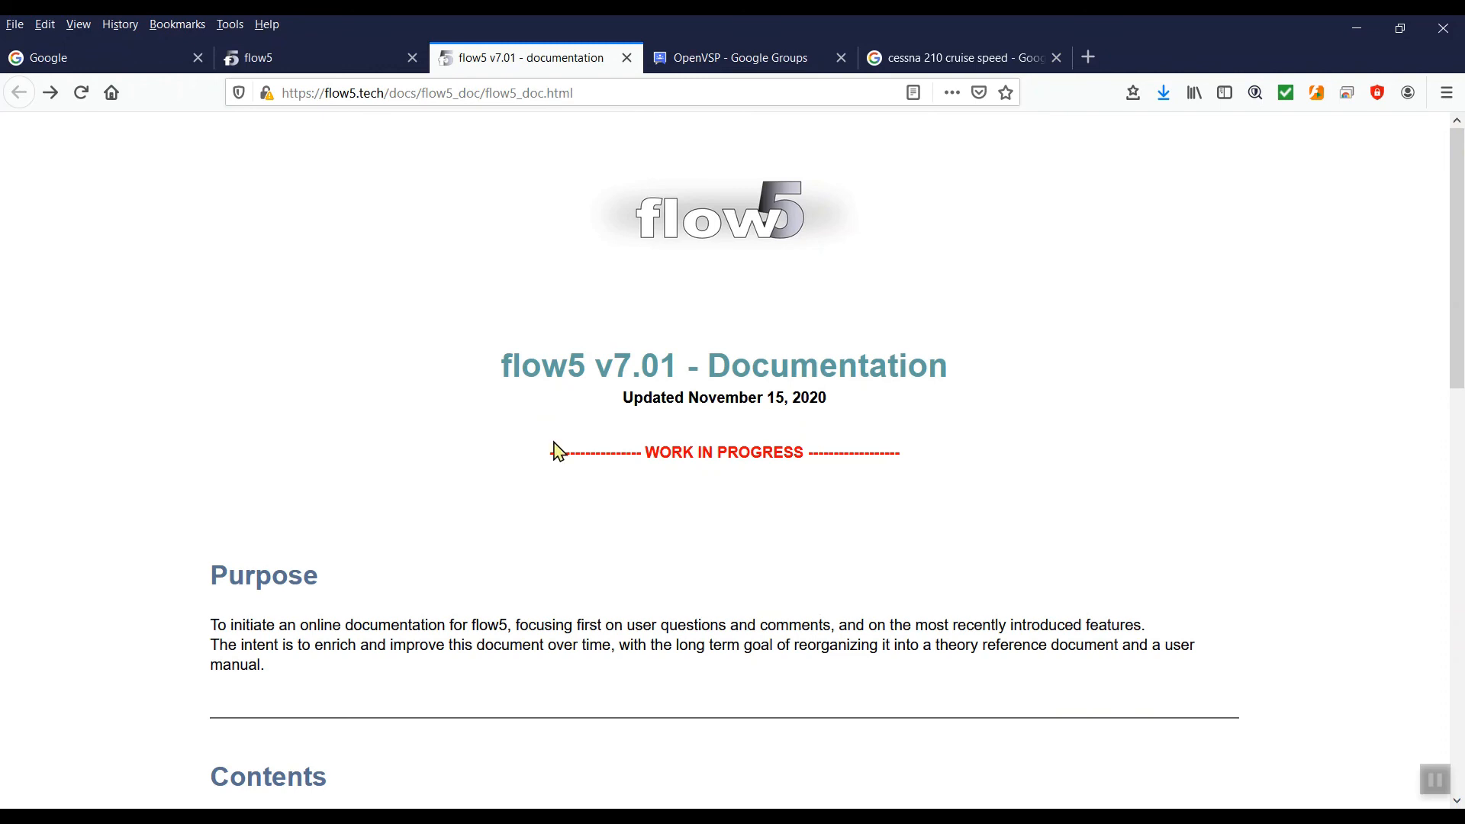
{"action": "scroll", "coordinate": [563, 458], "scroll_direction": "down", "scroll_amount": 4}
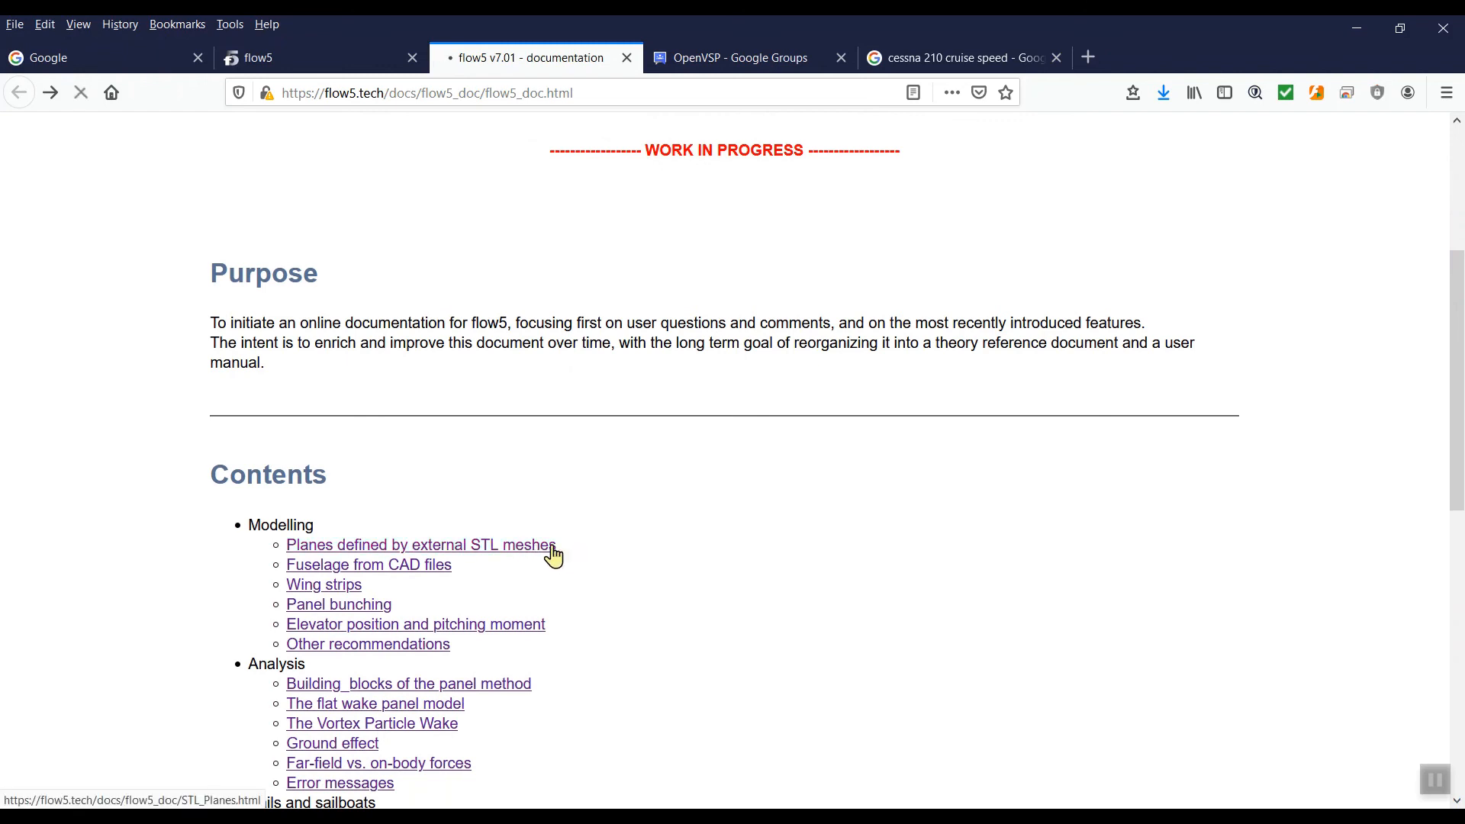
{"action": "left_click", "coordinate": [546, 547]}
{"action": "scroll", "coordinate": [769, 555], "scroll_direction": "down", "scroll_amount": 3}
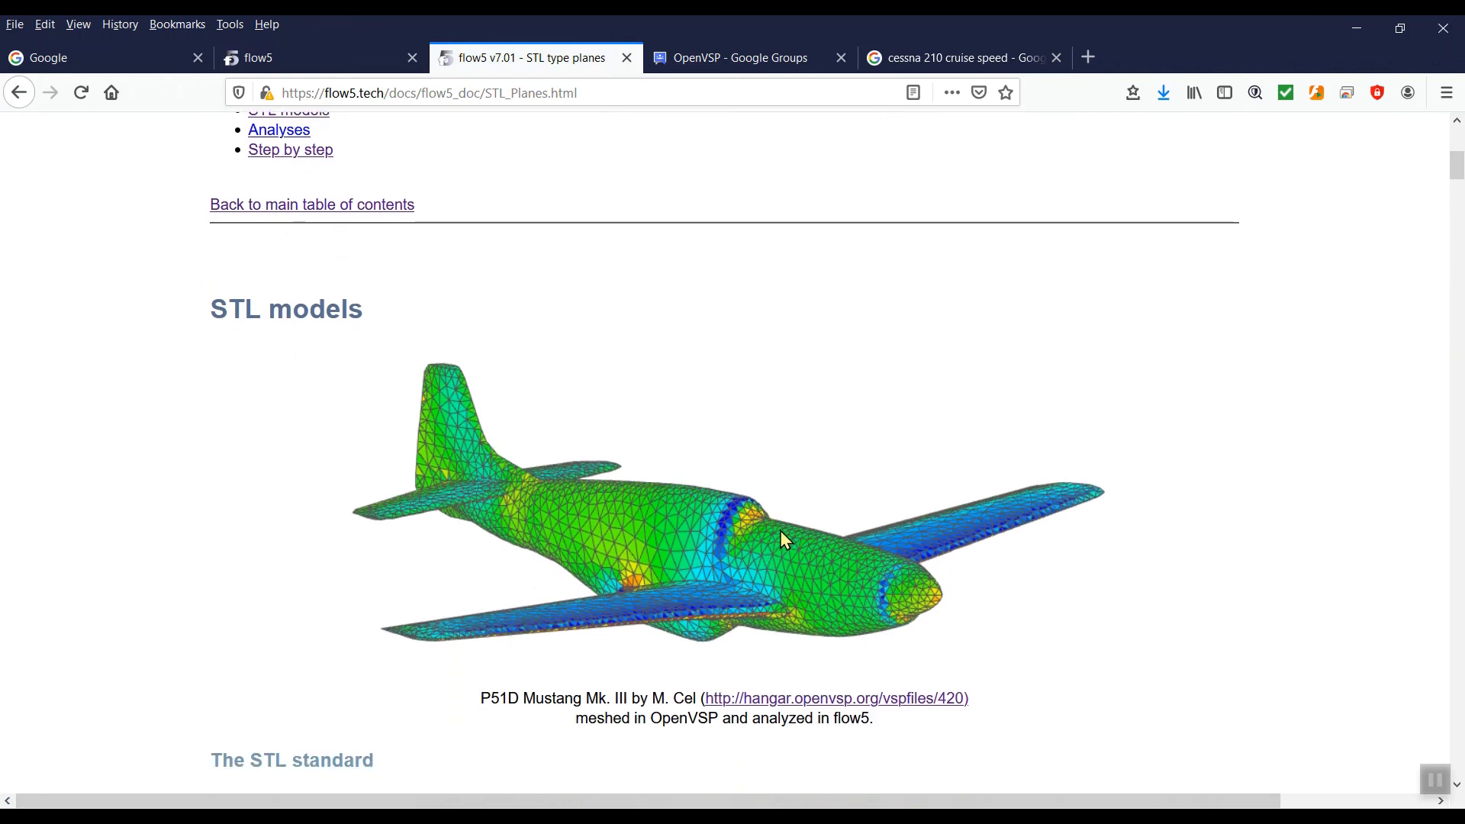
{"action": "scroll", "coordinate": [780, 530], "scroll_direction": "down", "scroll_amount": 5}
{"action": "scroll", "coordinate": [785, 539], "scroll_direction": "down", "scroll_amount": 1}
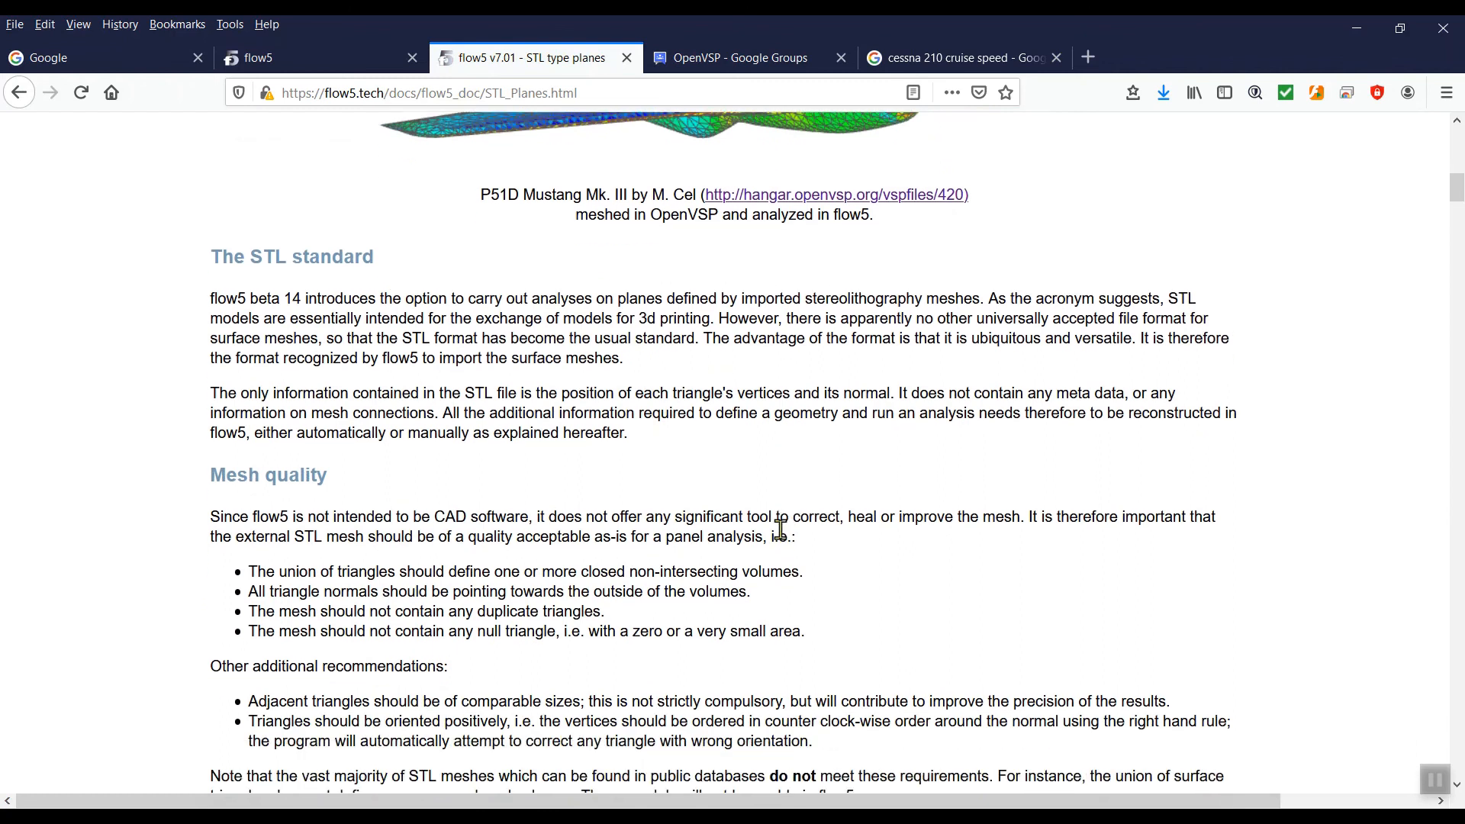
{"action": "scroll", "coordinate": [780, 530], "scroll_direction": "up", "scroll_amount": 12}
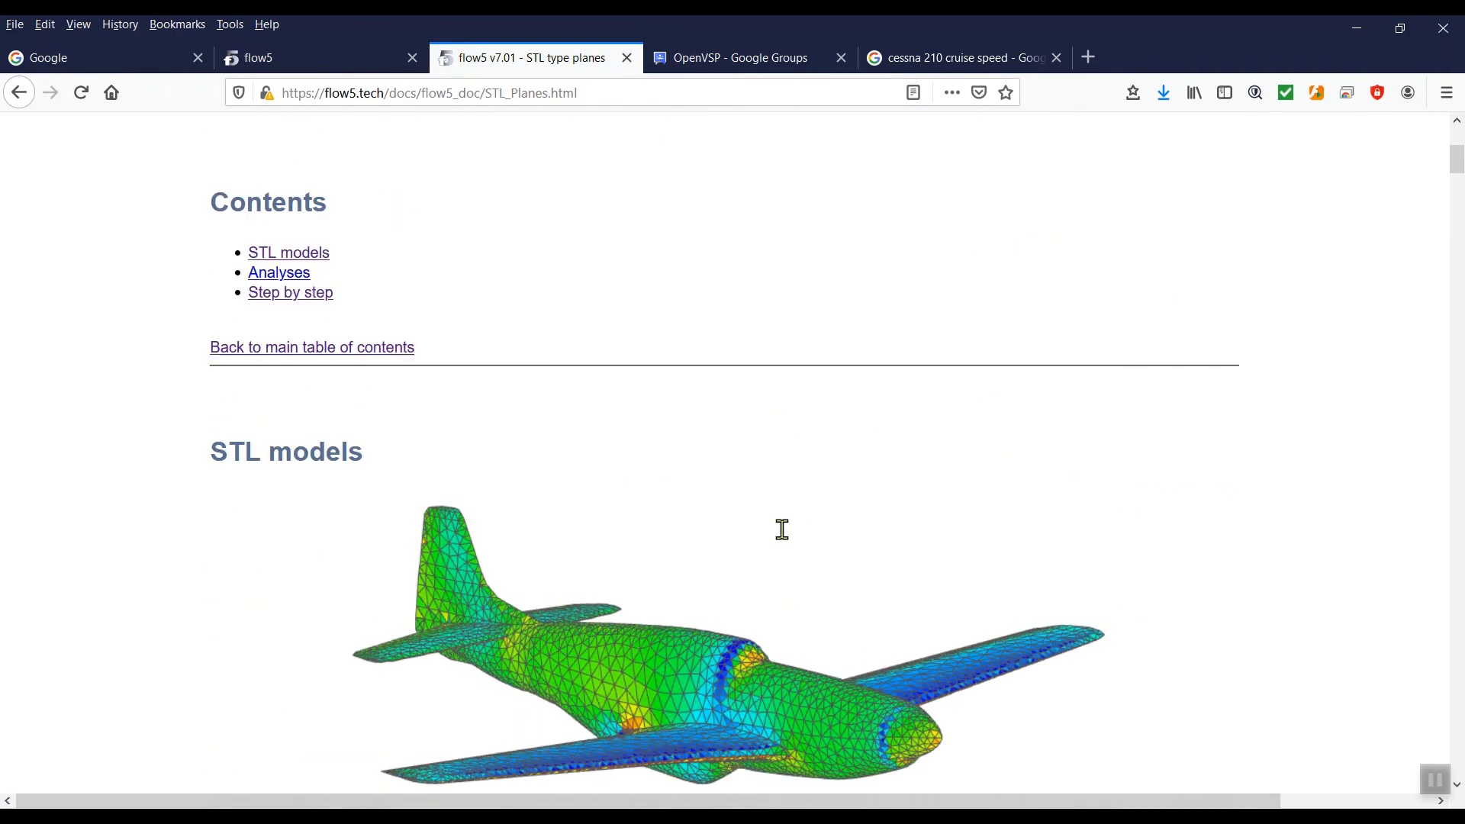
Step: Return to the main documentation contents and read the Vortex Particle Wake step by step tutorial
{"action": "left_click", "coordinate": [23, 92]}
{"action": "scroll", "coordinate": [798, 547], "scroll_direction": "down", "scroll_amount": 4}
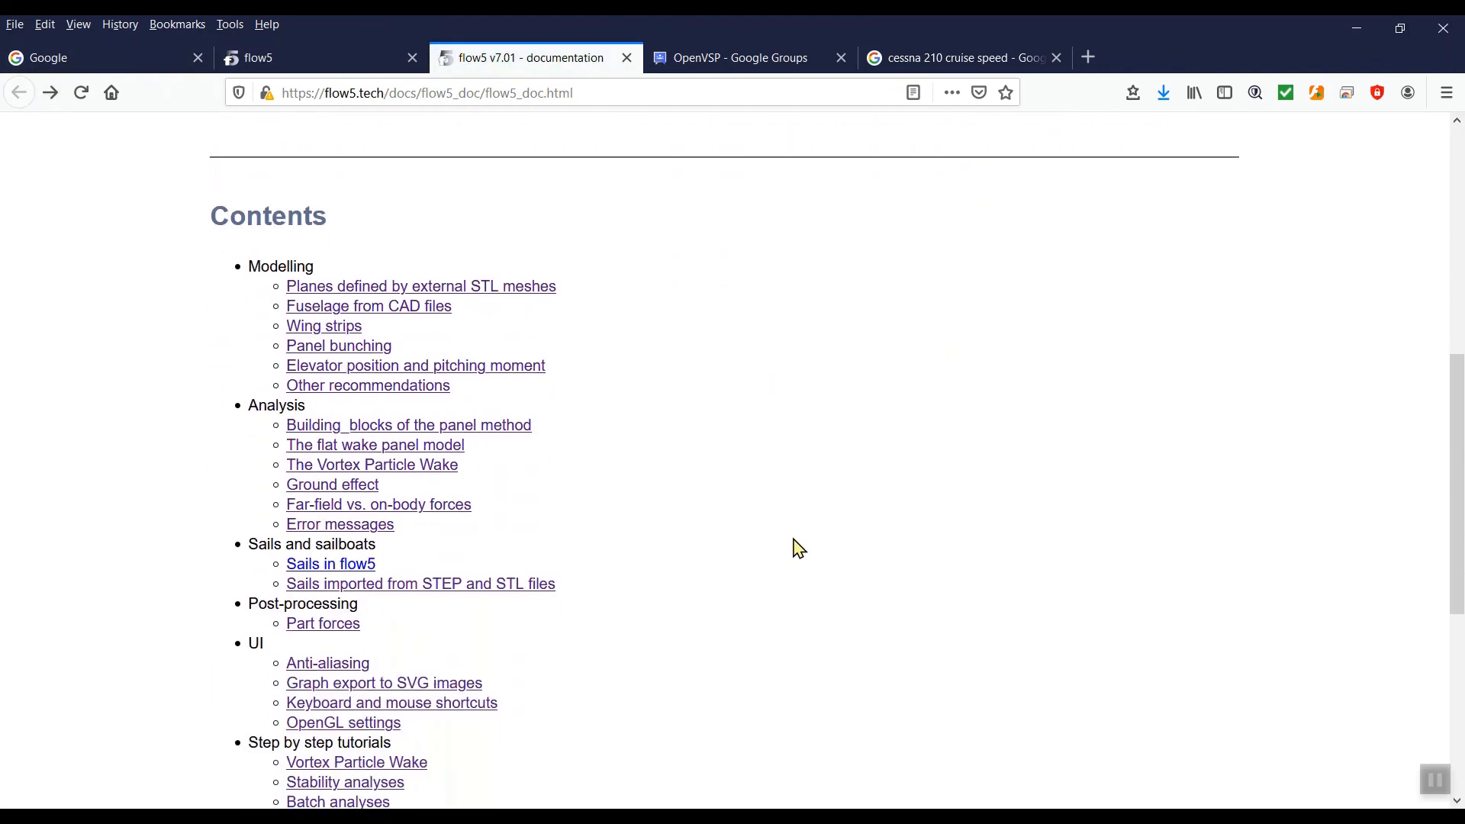
{"action": "scroll", "coordinate": [792, 549], "scroll_direction": "down", "scroll_amount": 1}
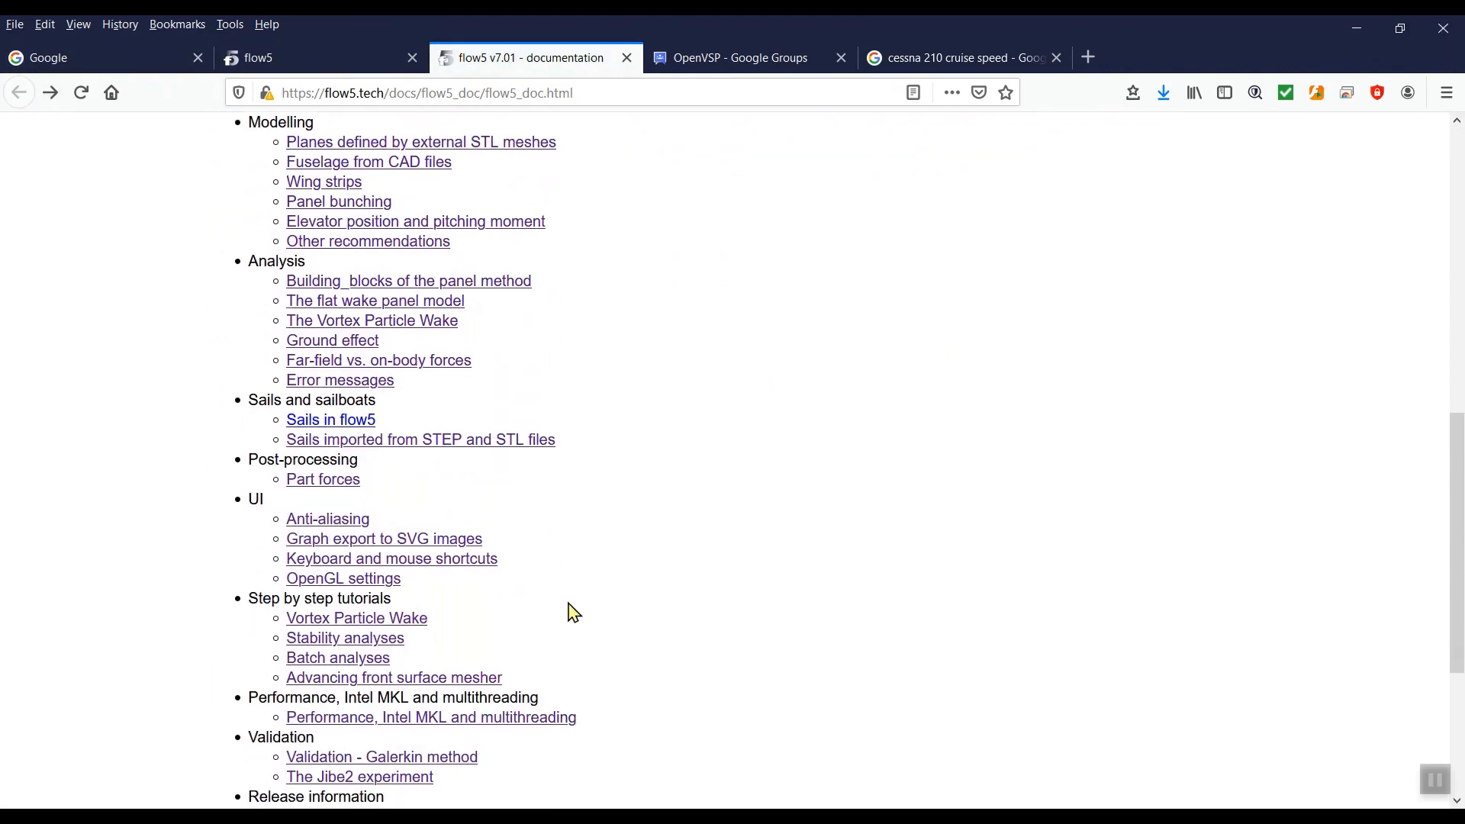
{"action": "left_click", "coordinate": [385, 621]}
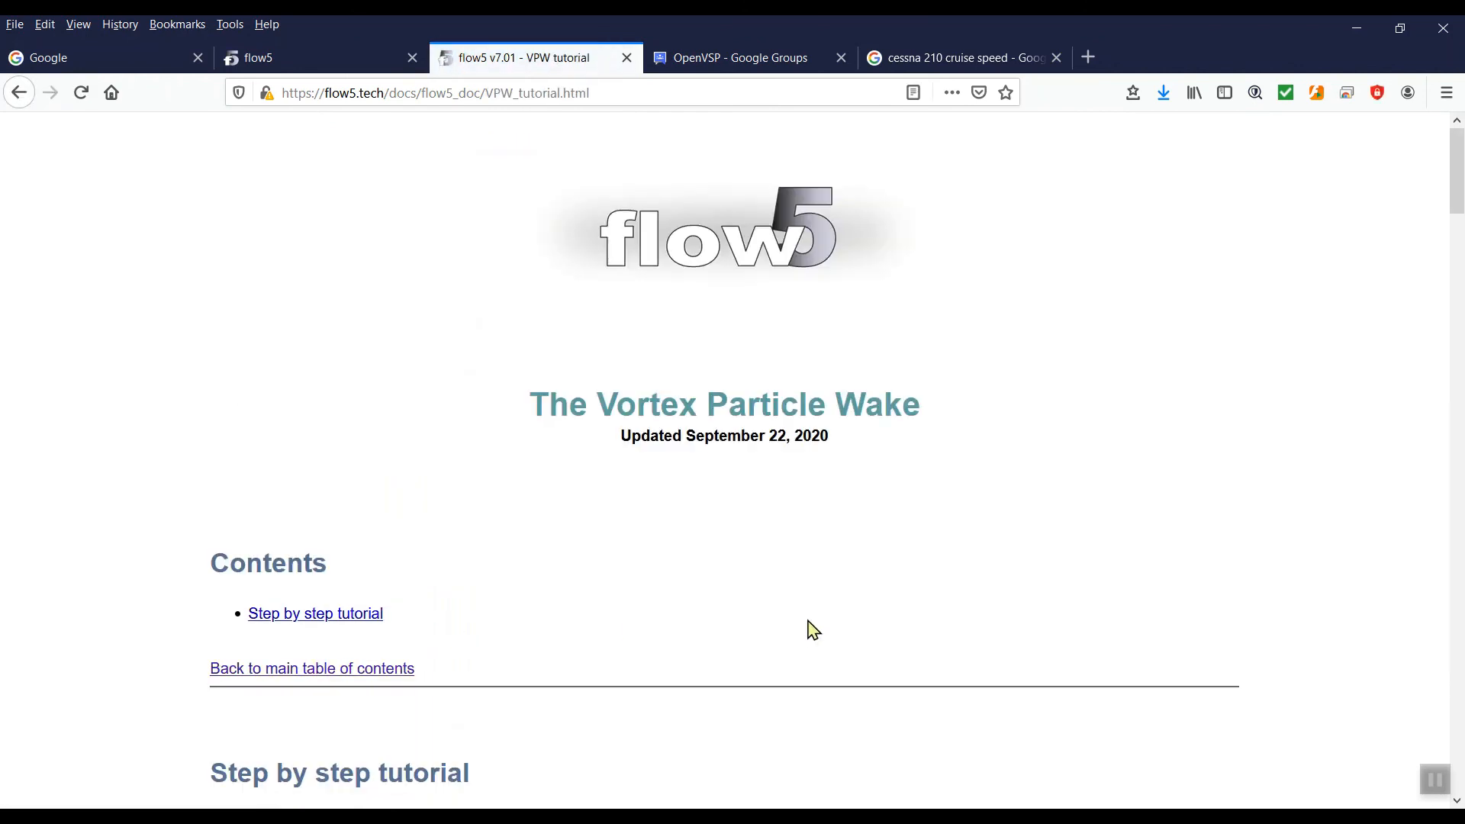
{"action": "scroll", "coordinate": [813, 630], "scroll_direction": "down", "scroll_amount": 8}
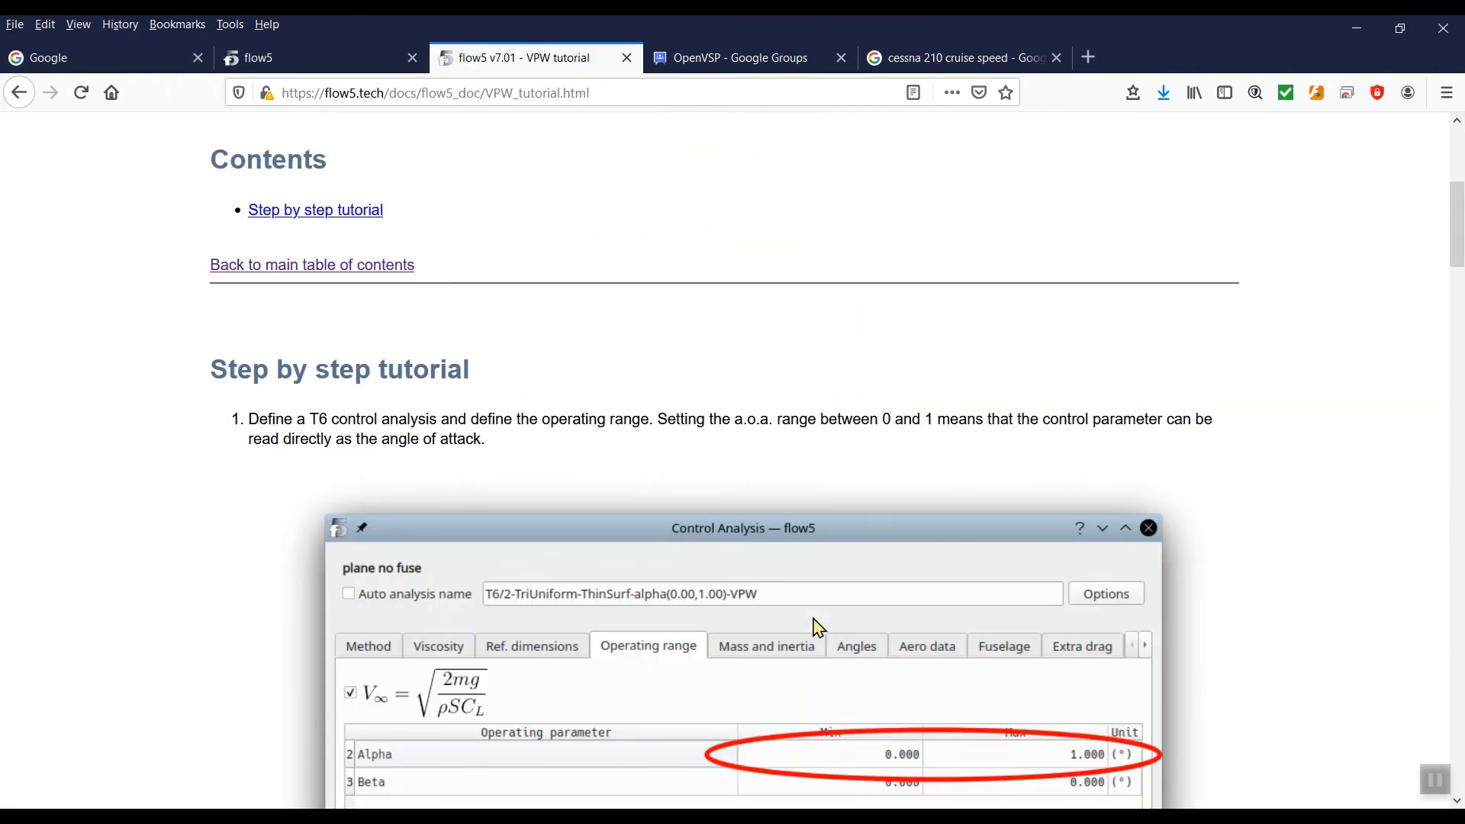